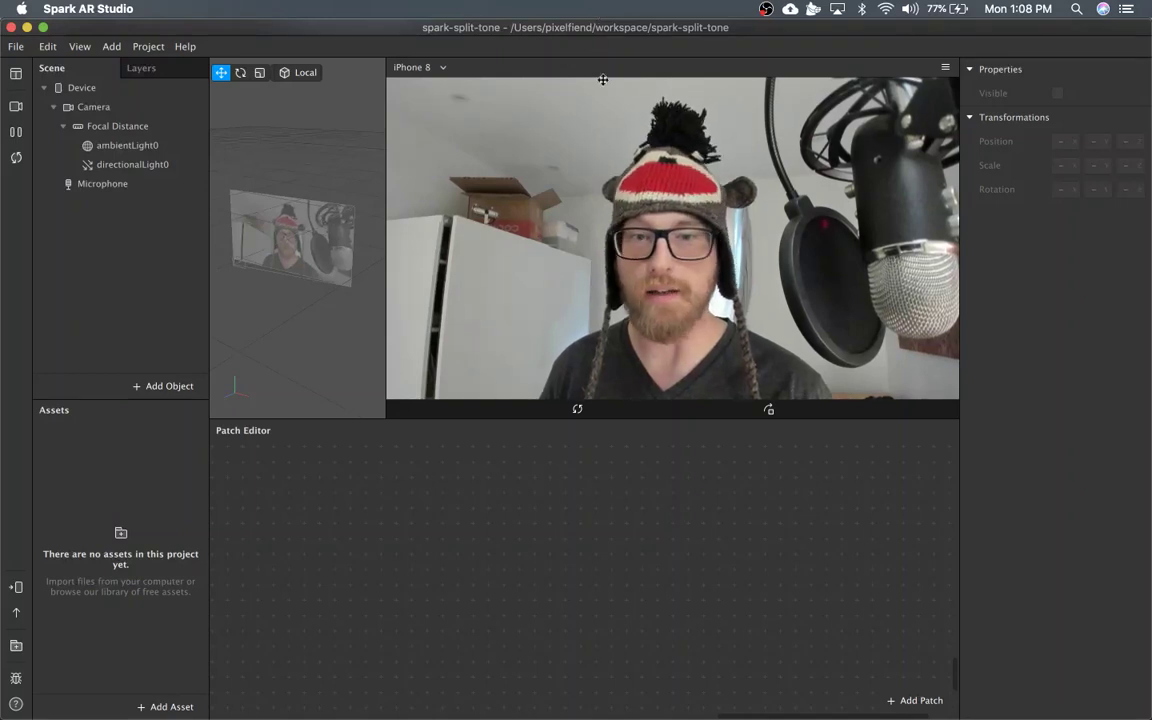
Switch to Photoshop, compare the rooster photo with and without Group 1, and leave the group hidden and selected
{"action": "mouse_move", "coordinate": [562, 716]}
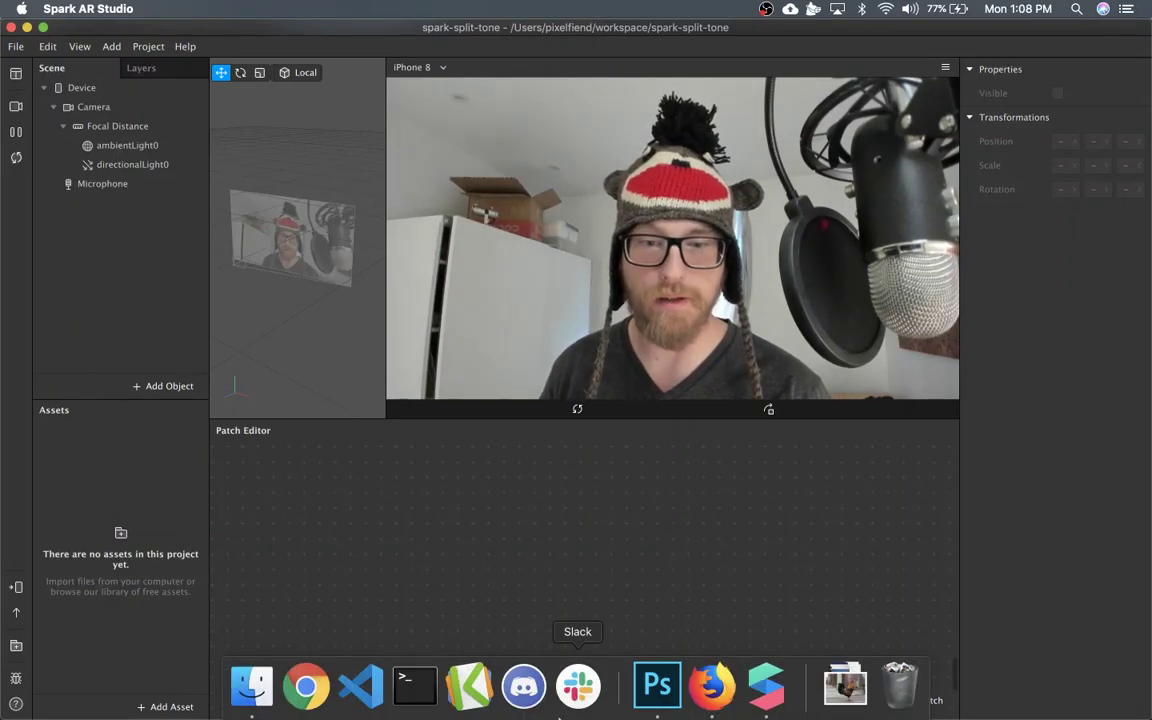
{"action": "left_click", "coordinate": [678, 692]}
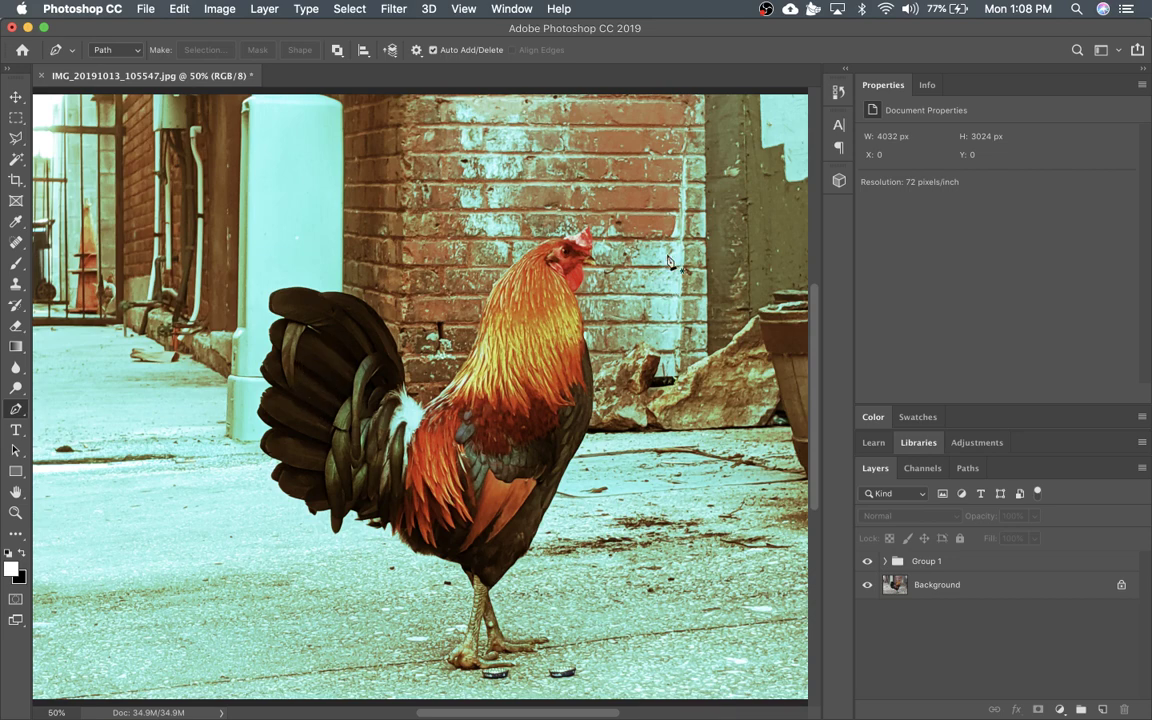
{"action": "left_click", "coordinate": [867, 572]}
{"action": "left_click", "coordinate": [867, 563]}
{"action": "left_click", "coordinate": [868, 564]}
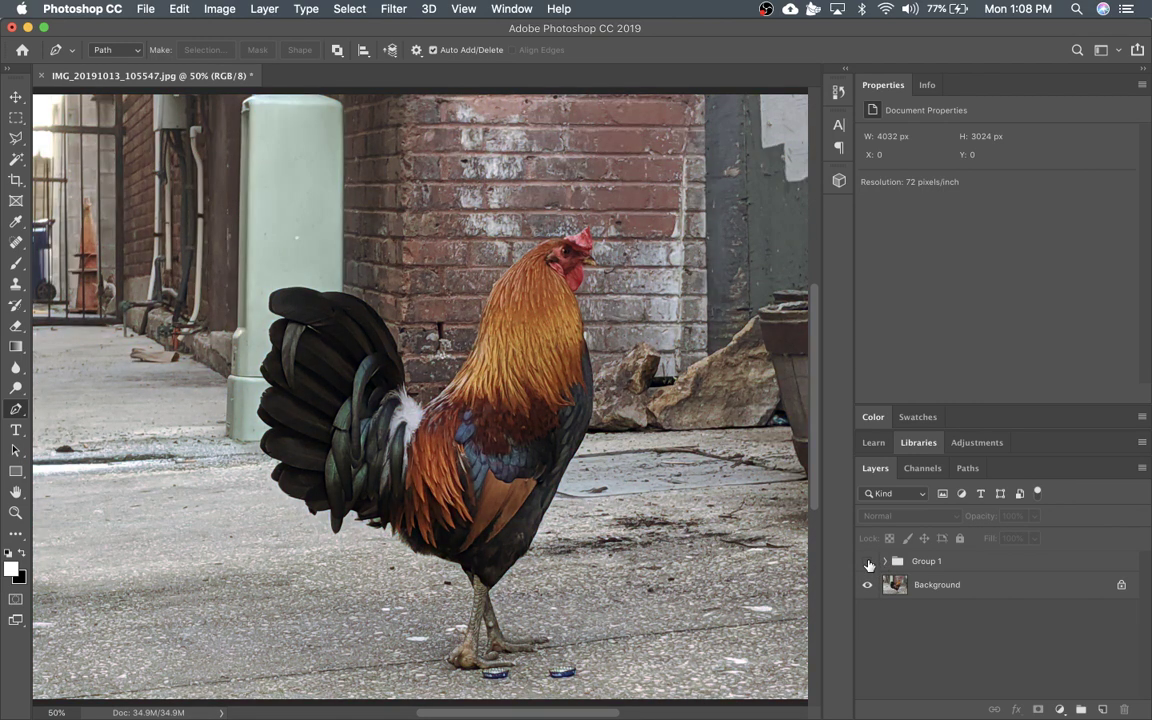
{"action": "left_click", "coordinate": [985, 560]}
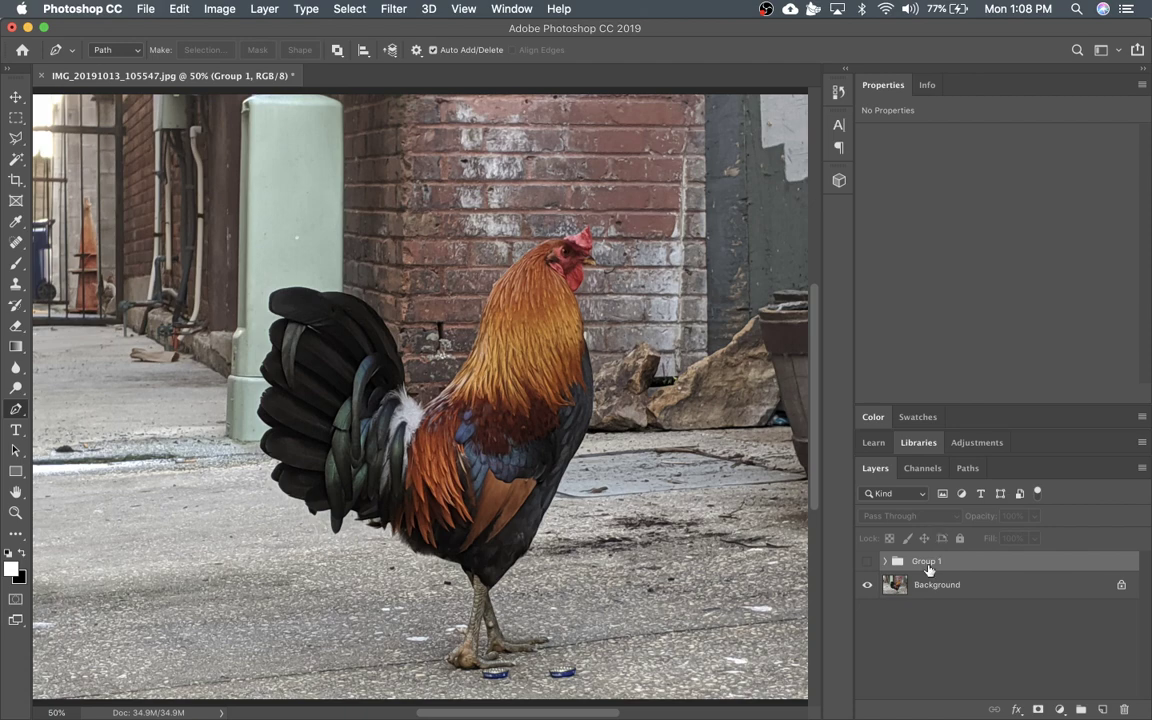
Switch to Firefox and look over the positlabs GitHub Sponsors page, including its tiers and the matching fund notice
{"action": "mouse_move", "coordinate": [655, 714]}
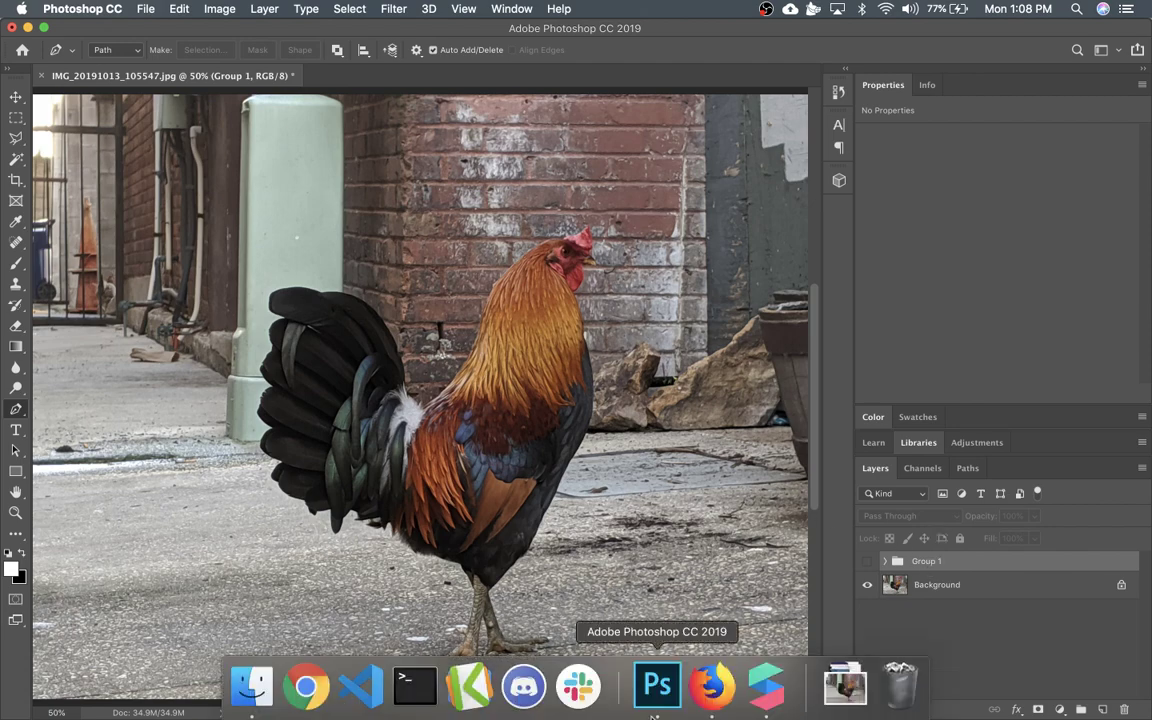
{"action": "left_click", "coordinate": [767, 695]}
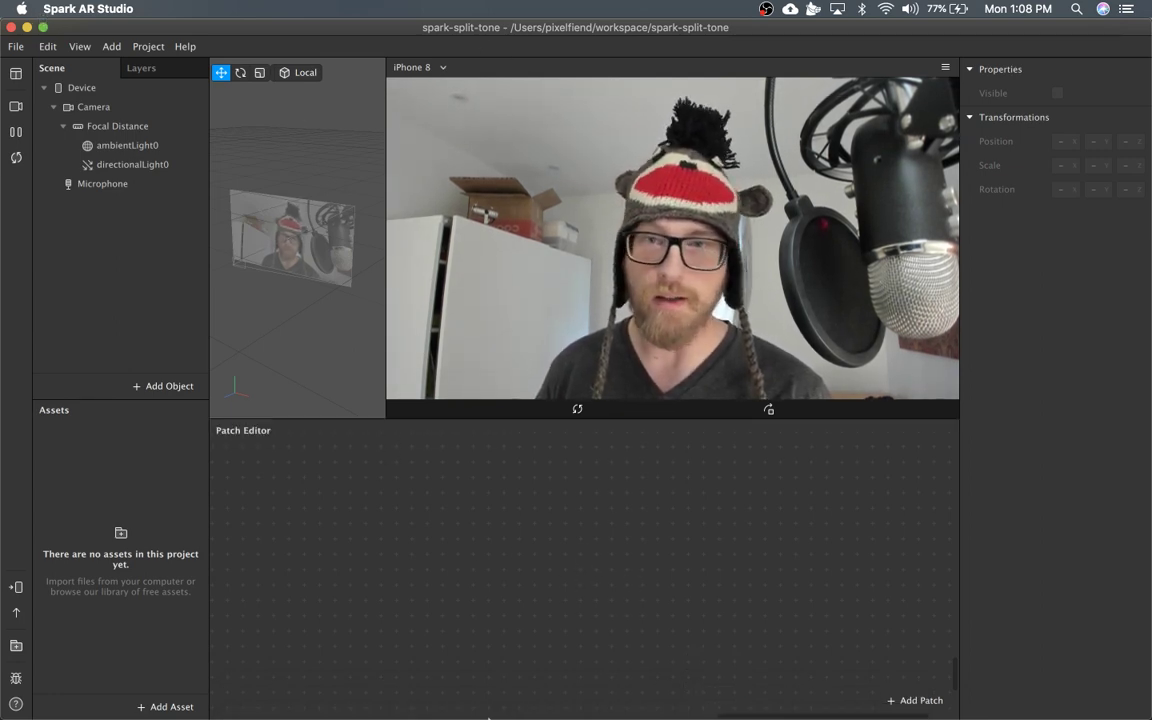
{"action": "mouse_move", "coordinate": [524, 705]}
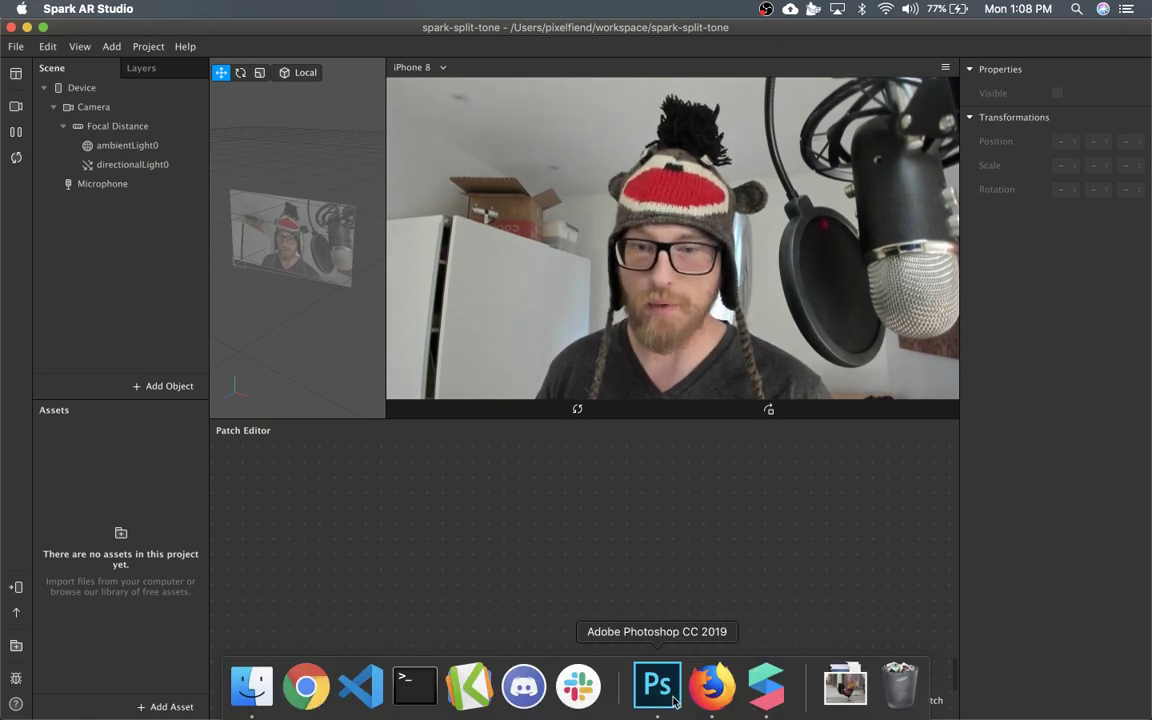
{"action": "left_click", "coordinate": [711, 686]}
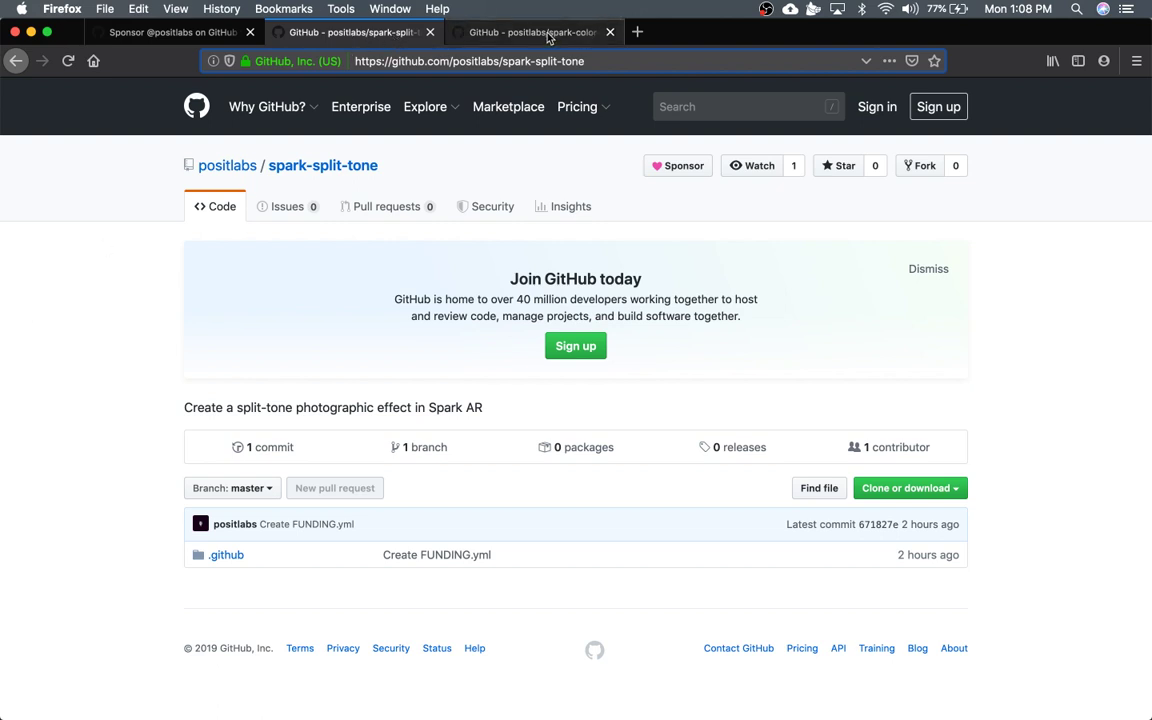
{"action": "left_click", "coordinate": [150, 32]}
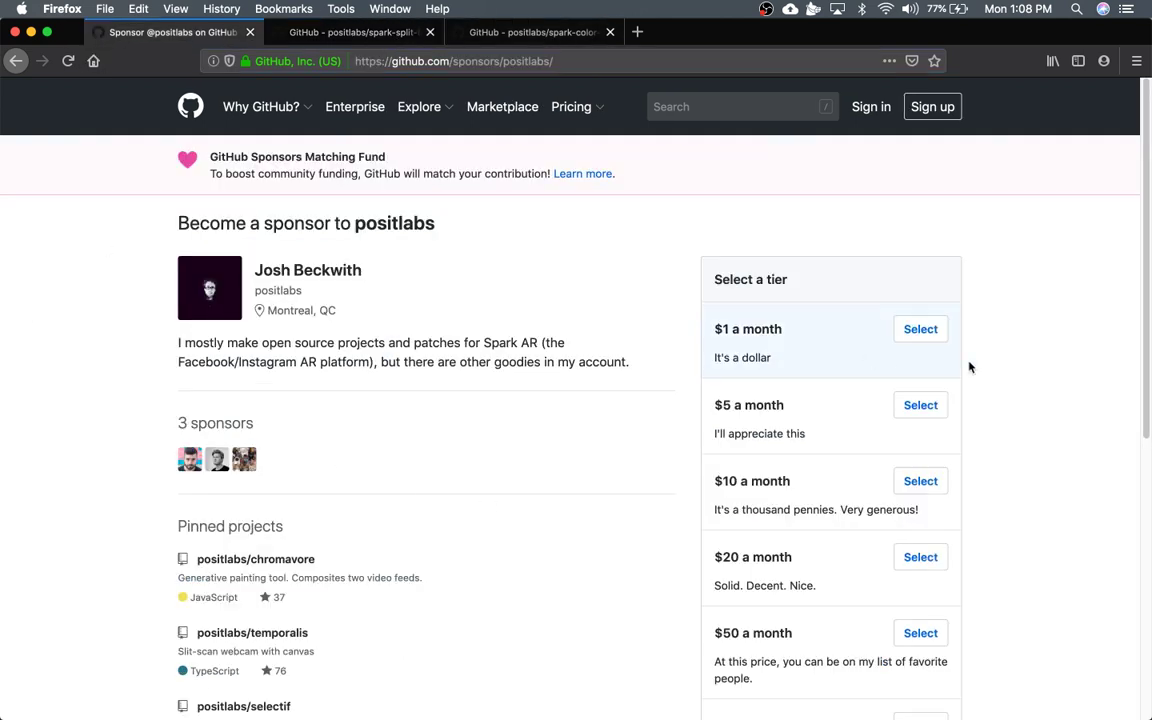
{"action": "scroll", "coordinate": [975, 313], "scroll_direction": "down", "scroll_amount": 2}
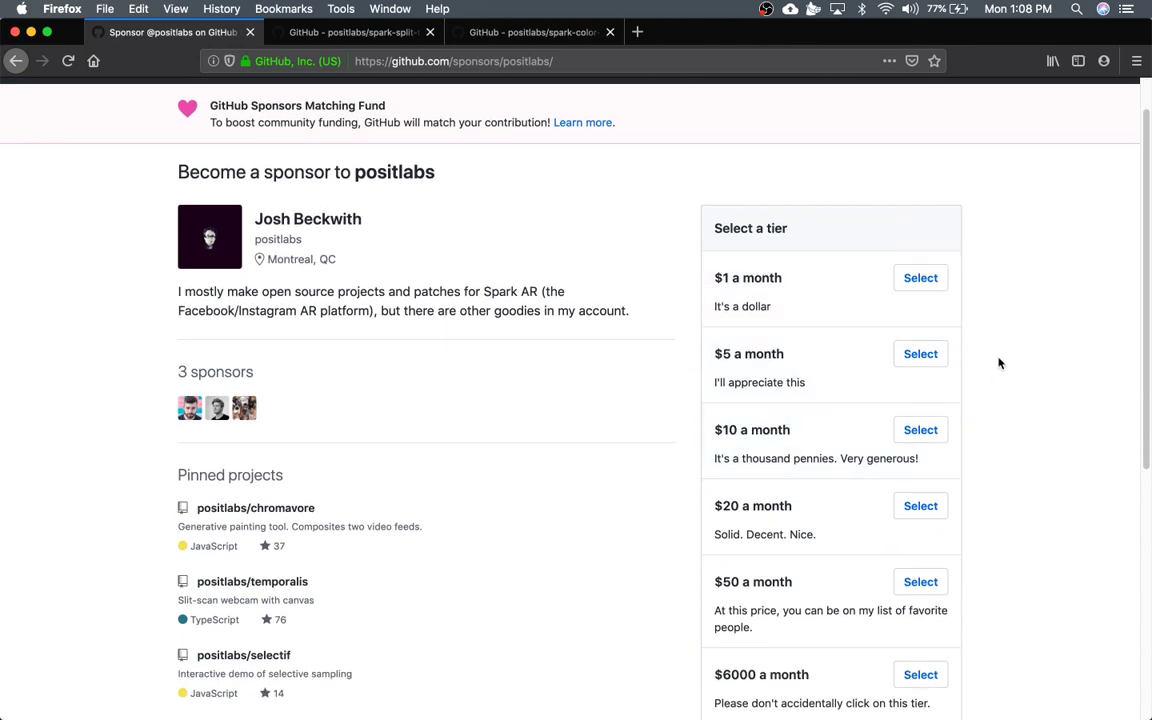
{"action": "scroll", "coordinate": [995, 362], "scroll_direction": "up", "scroll_amount": 2}
{"action": "left_click_drag", "start_coordinate": [210, 162], "coordinate": [548, 173]}
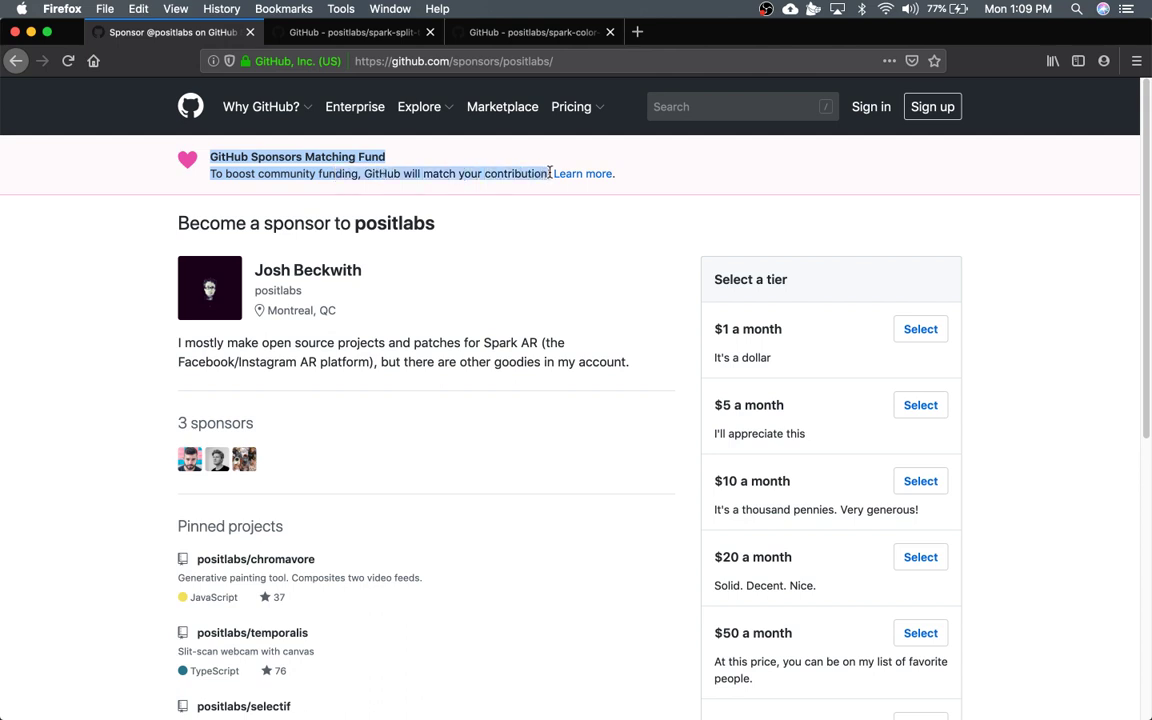
{"action": "left_click", "coordinate": [551, 174]}
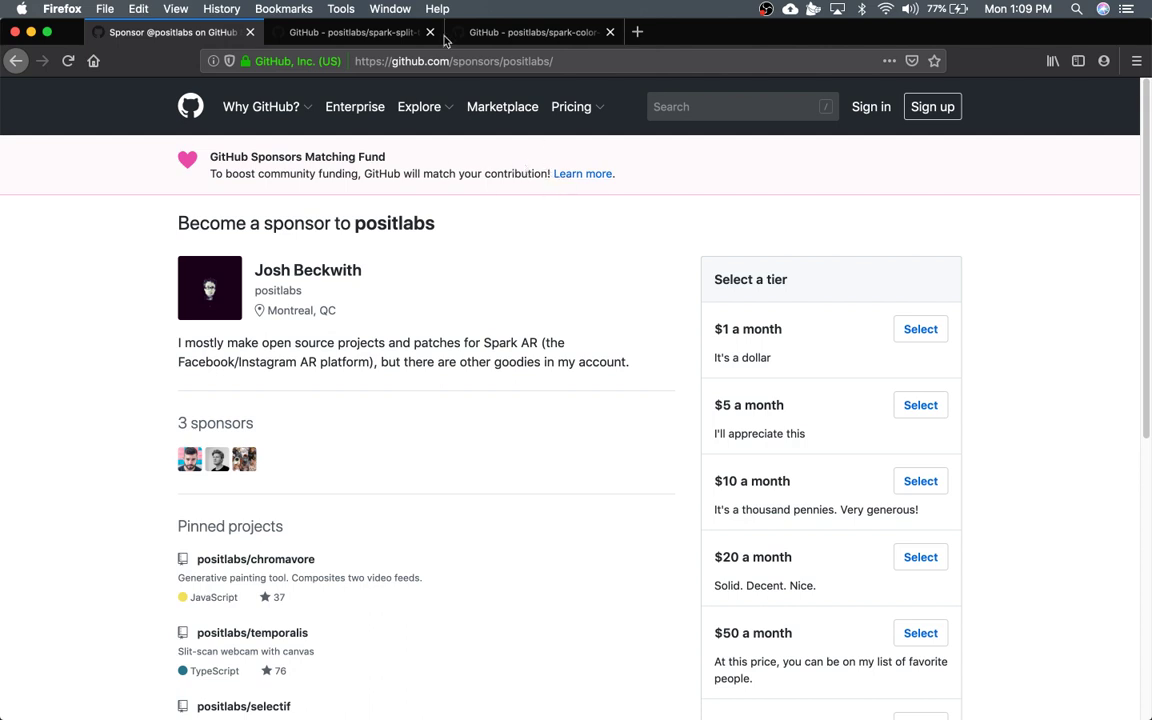
View the positlabs/spark-split-tone repository page on GitHub
{"action": "left_click", "coordinate": [341, 36]}
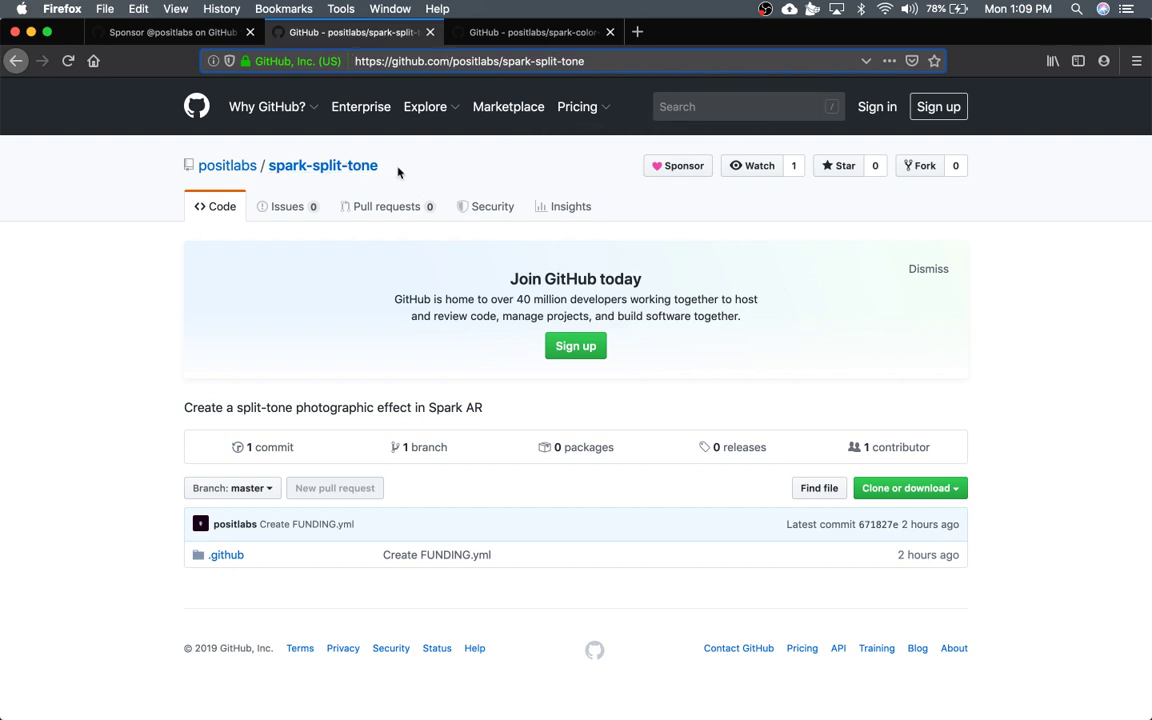
{"action": "left_click_drag", "start_coordinate": [396, 173], "coordinate": [205, 166]}
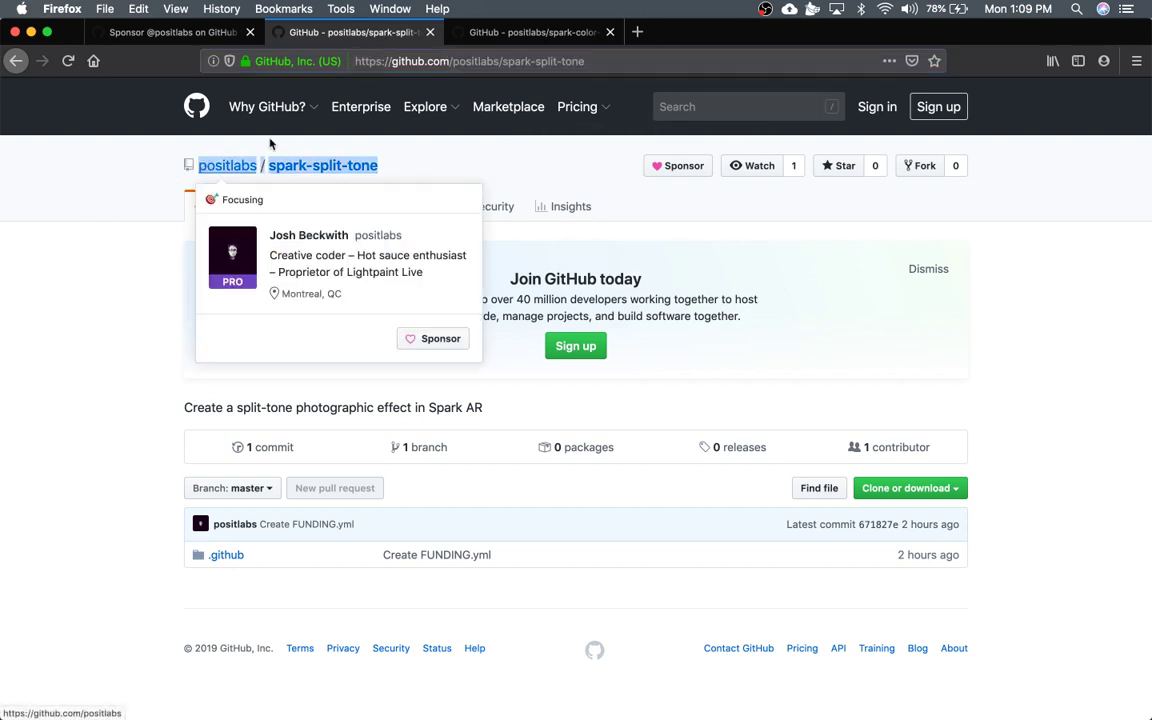
{"action": "left_click", "coordinate": [521, 61]}
{"action": "left_click", "coordinate": [103, 249]}
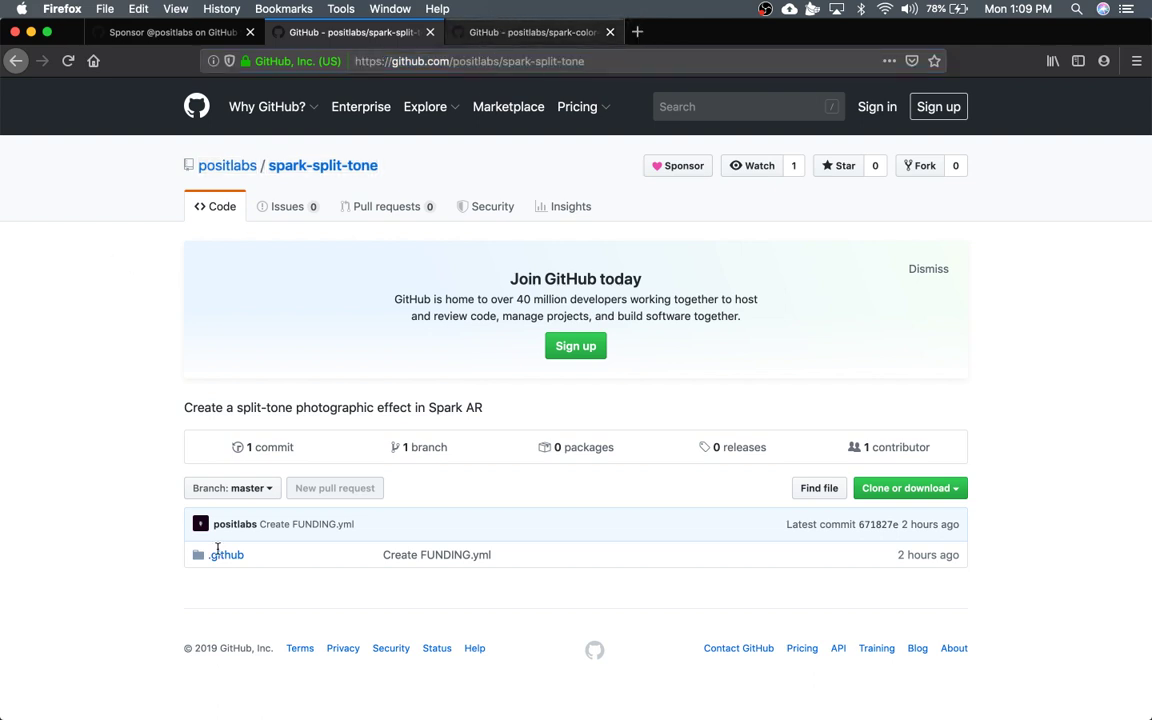
Switch to Photoshop, add a Brightness/Contrast adjustment layer with contrast 48, and compare the photo with and without it
{"action": "mouse_move", "coordinate": [467, 705]}
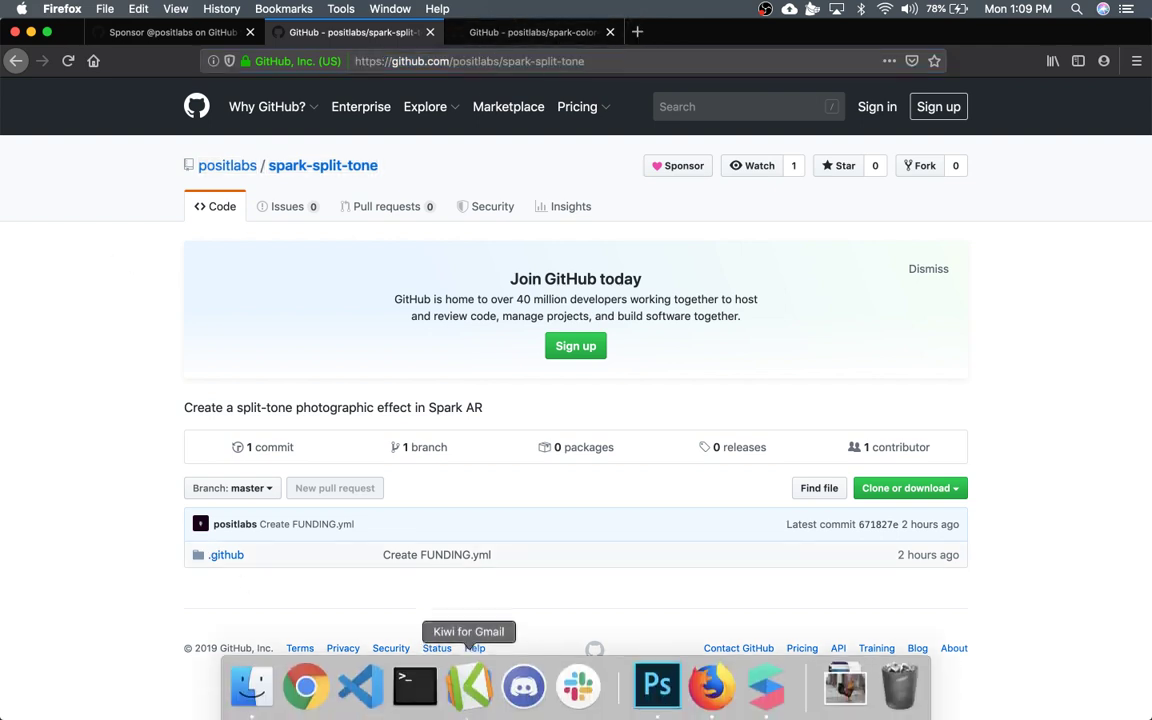
{"action": "left_click", "coordinate": [657, 688]}
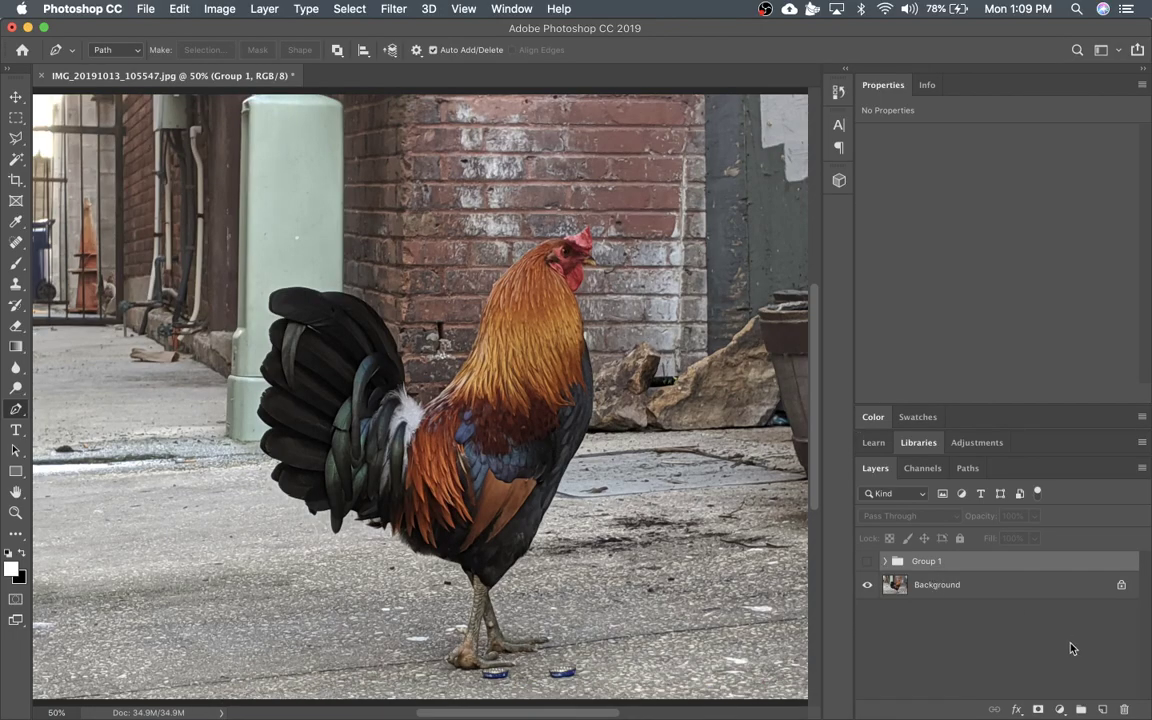
{"action": "left_click", "coordinate": [1060, 709]}
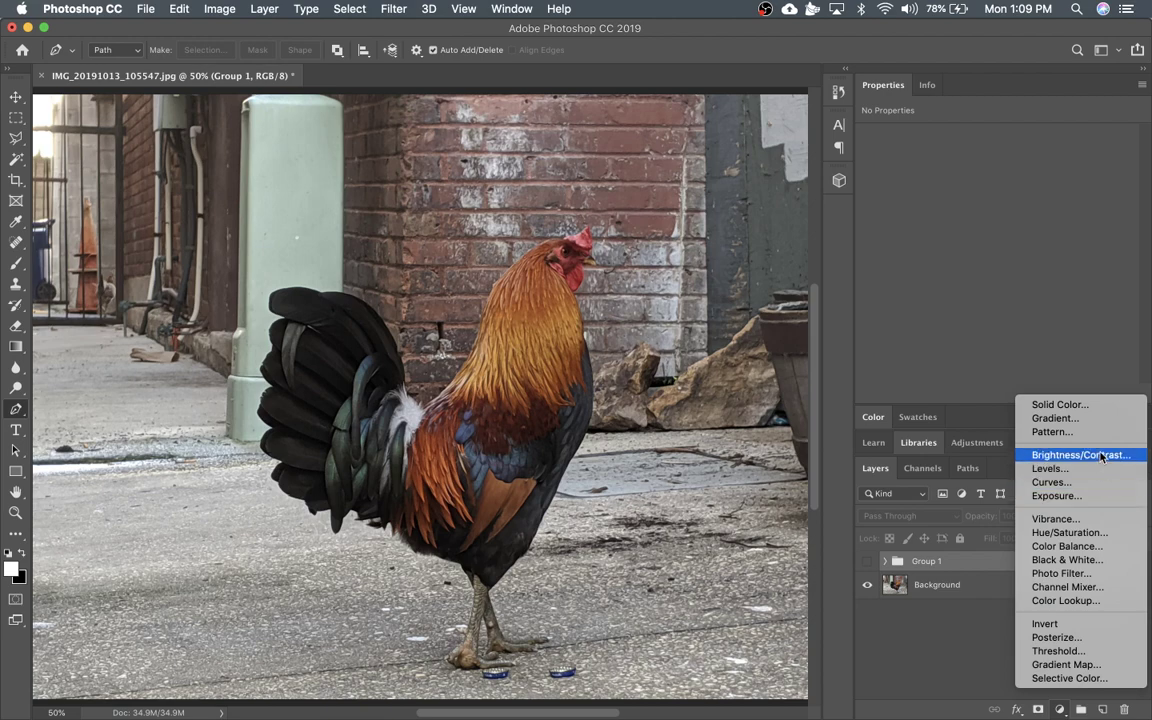
{"action": "left_click", "coordinate": [1110, 481]}
{"action": "left_click", "coordinate": [1064, 212]}
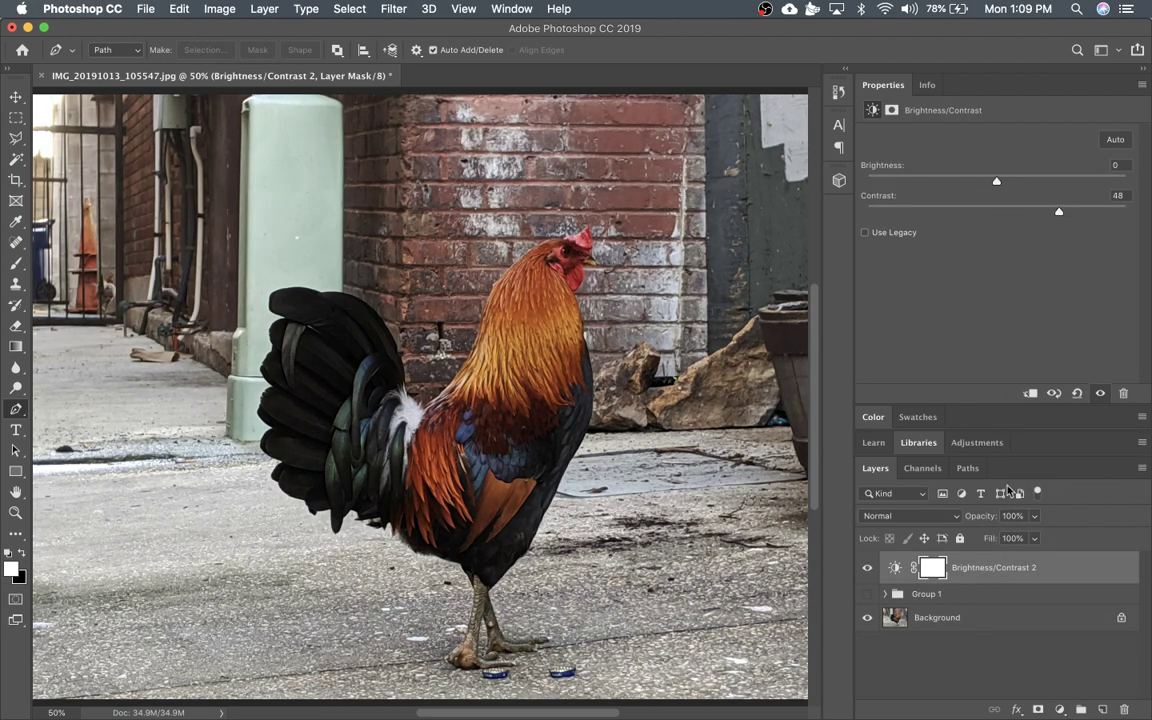
{"action": "left_click", "coordinate": [869, 568]}
{"action": "left_click", "coordinate": [869, 568]}
Add a Gradient Map adjustment layer using the Blue, Red, Yellow preset with its red color stop removed
{"action": "left_click", "coordinate": [1062, 709]}
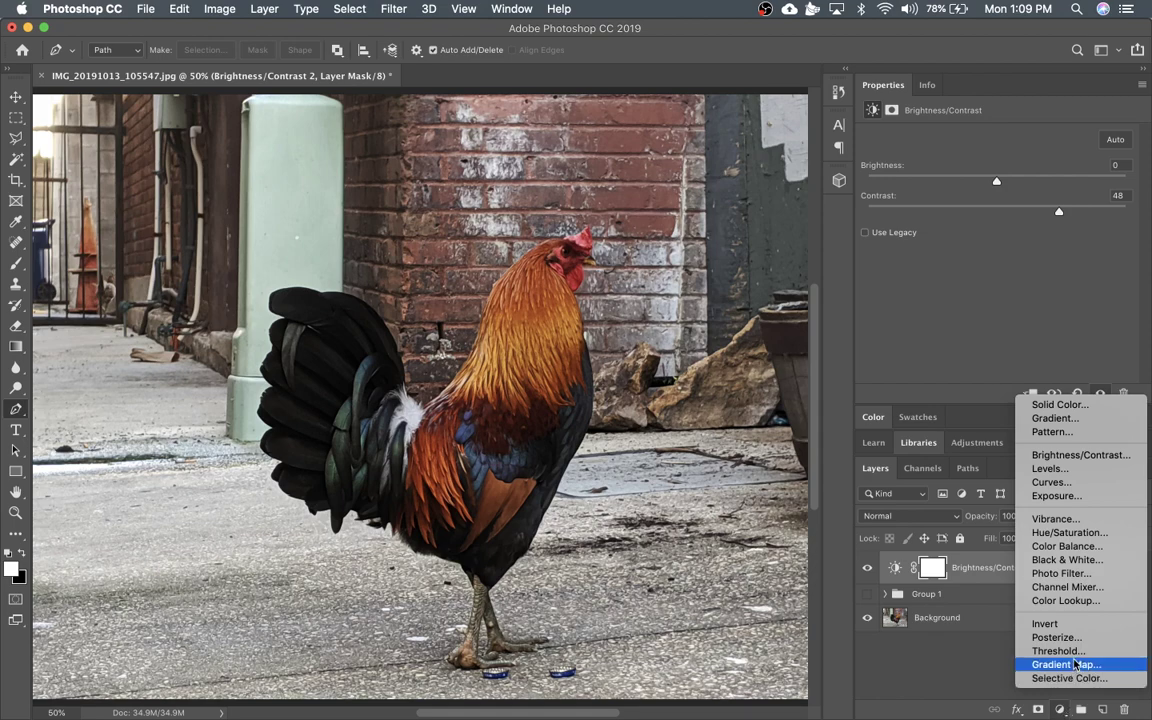
{"action": "left_click", "coordinate": [1066, 664]}
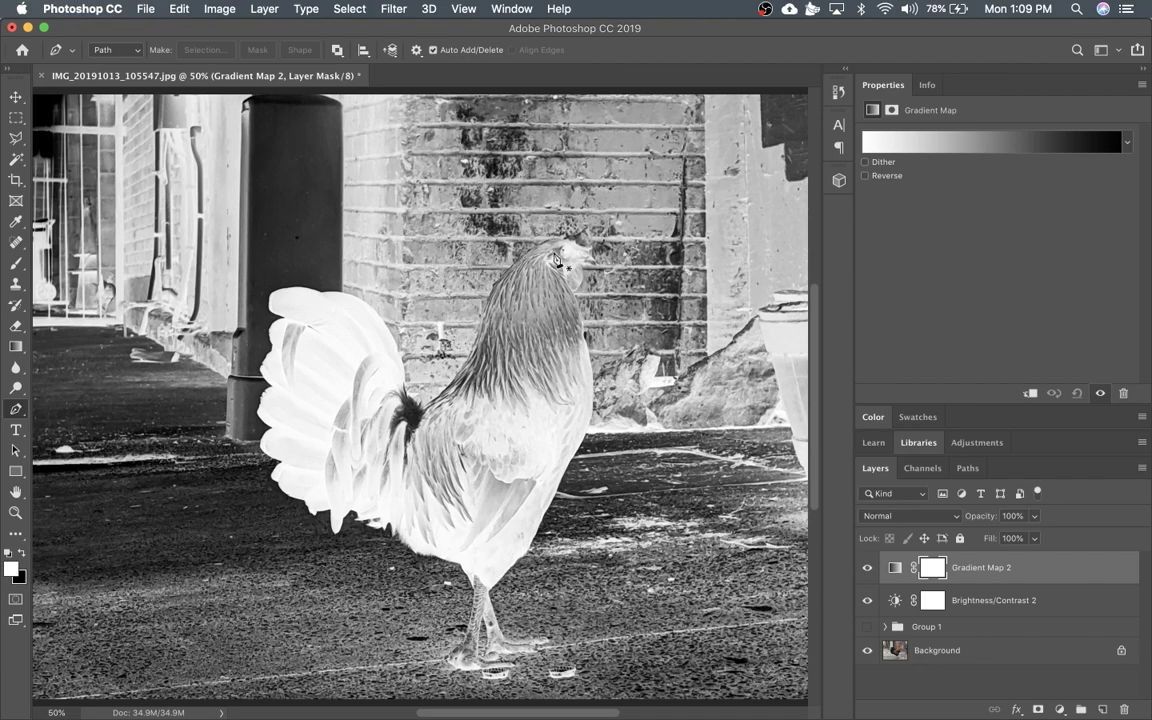
{"action": "left_click", "coordinate": [1000, 148]}
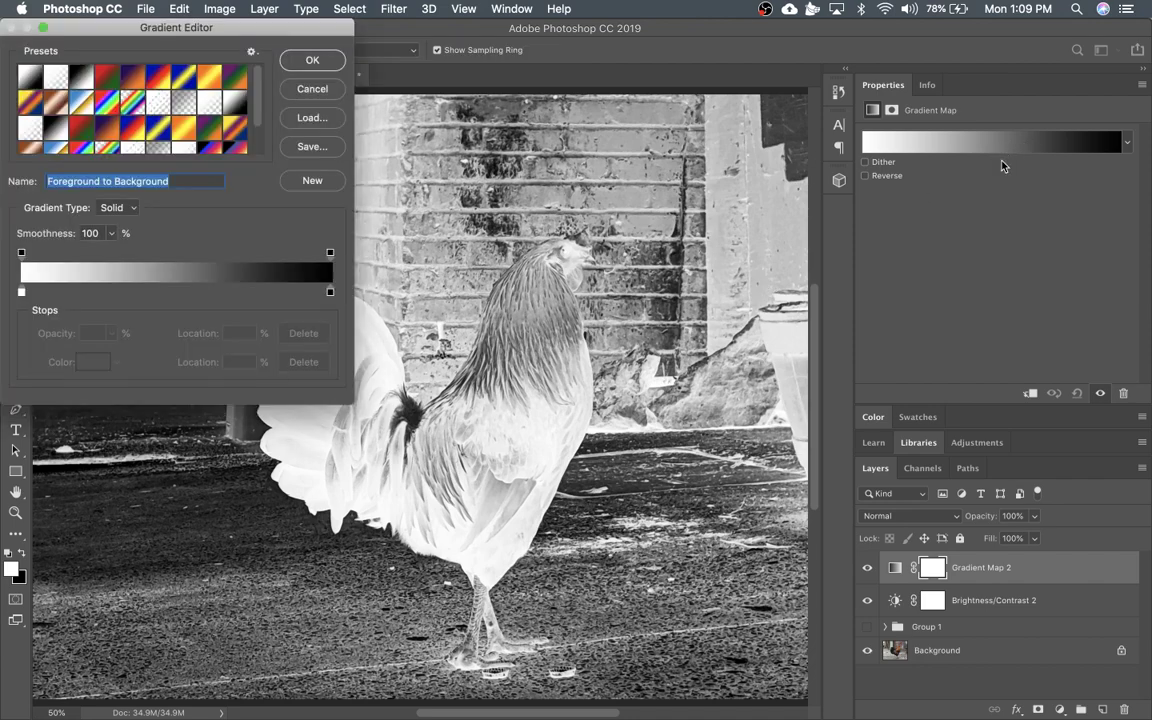
{"action": "left_click", "coordinate": [156, 86]}
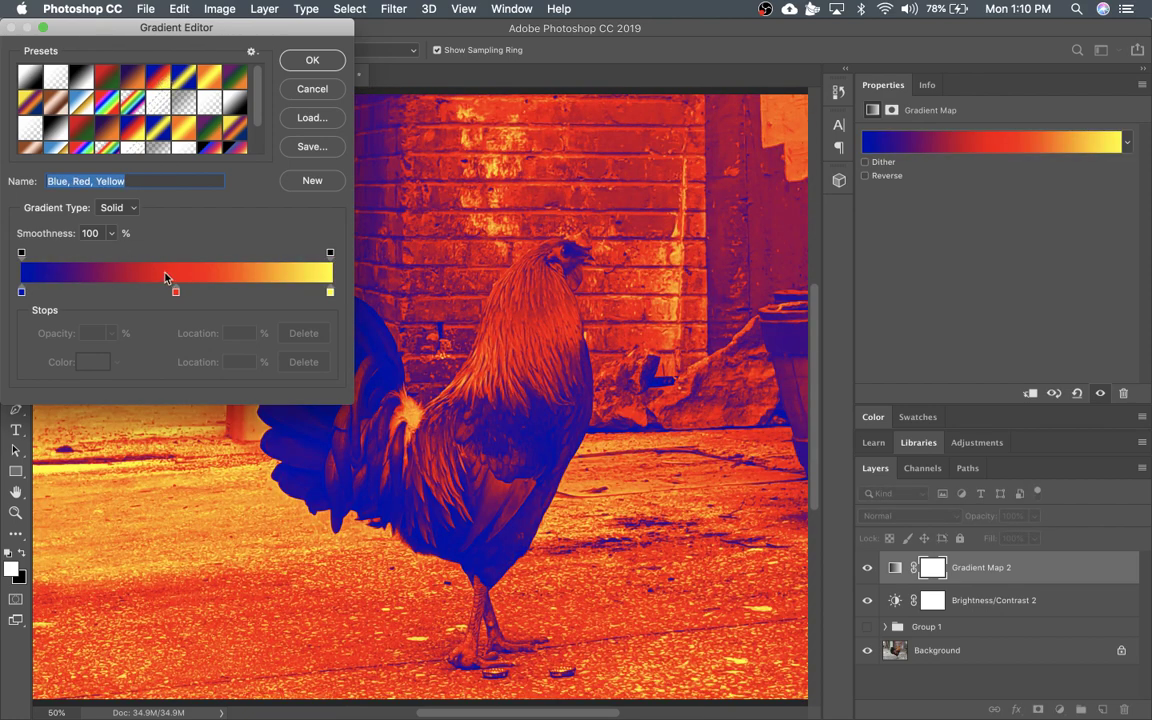
{"action": "left_click_drag", "start_coordinate": [175, 293], "coordinate": [153, 322]}
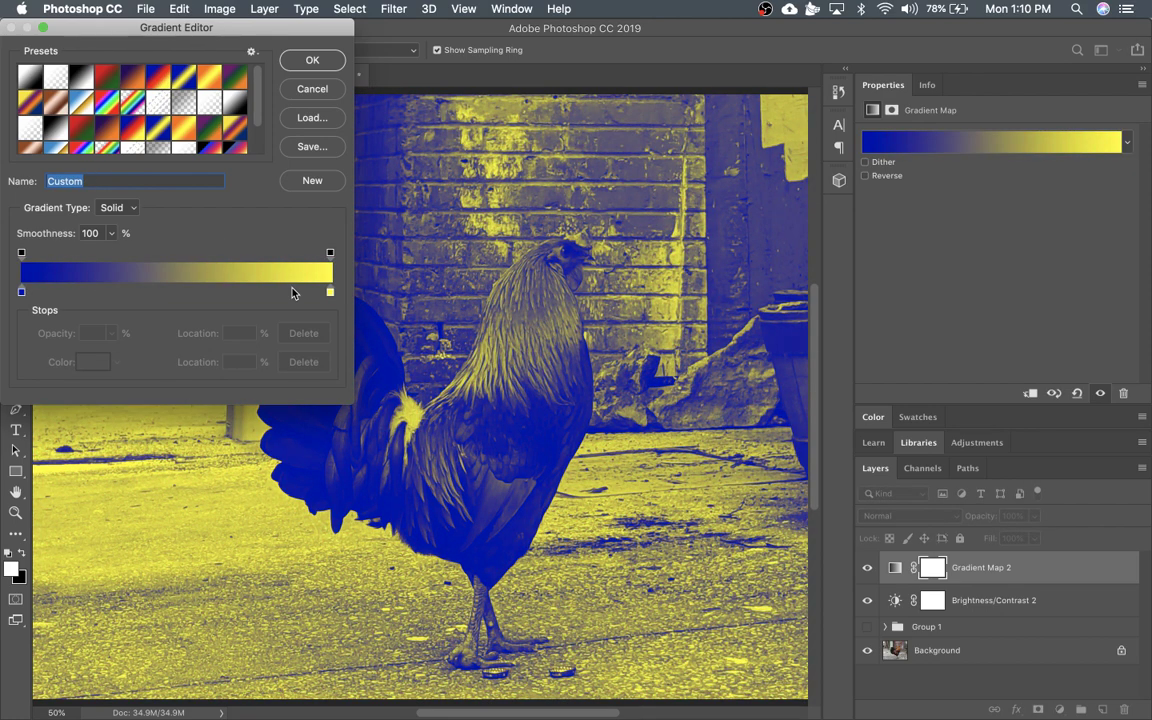
{"action": "left_click", "coordinate": [324, 68]}
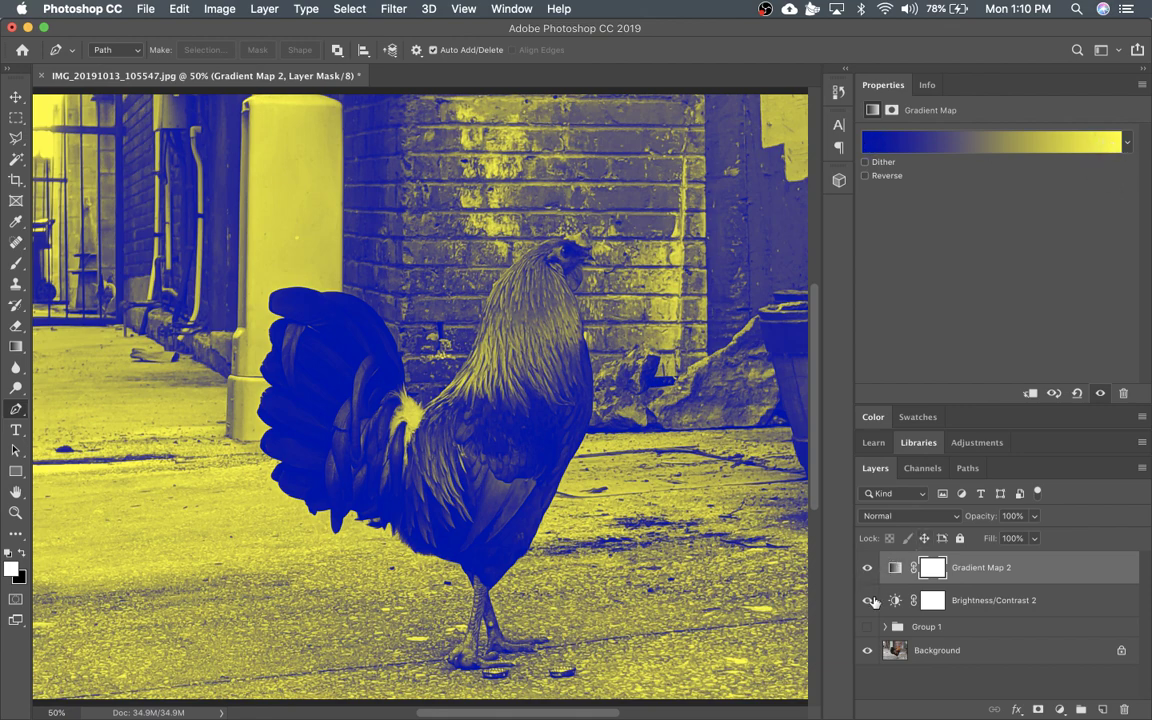
Compare the photo with and without the gradient map, and reduce the Gradient Map layer's opacity to 45%
{"action": "key", "text": "super+comma"}
{"action": "key", "text": "super+comma"}
{"action": "left_click", "coordinate": [1031, 539]}
{"action": "left_click_drag", "start_coordinate": [1015, 545], "coordinate": [990, 540]}
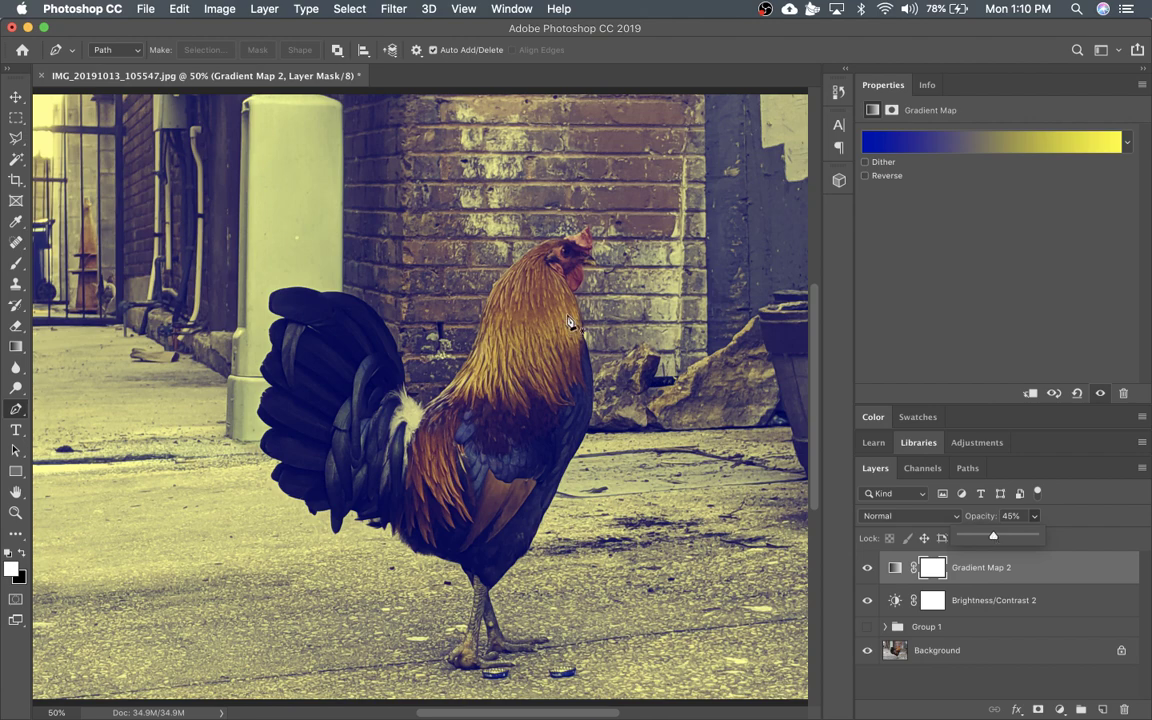
Set the Gradient Map layer's blend mode to Overlay and its opacity to 100%
{"action": "left_click", "coordinate": [940, 523]}
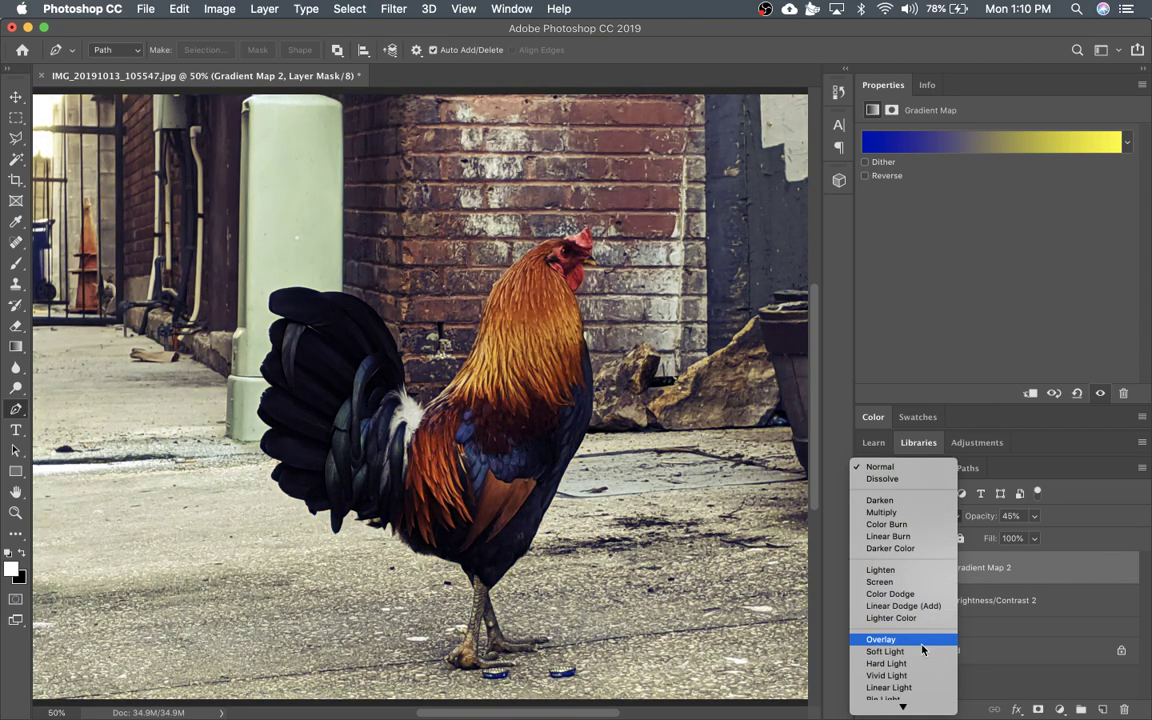
{"action": "left_click", "coordinate": [921, 642]}
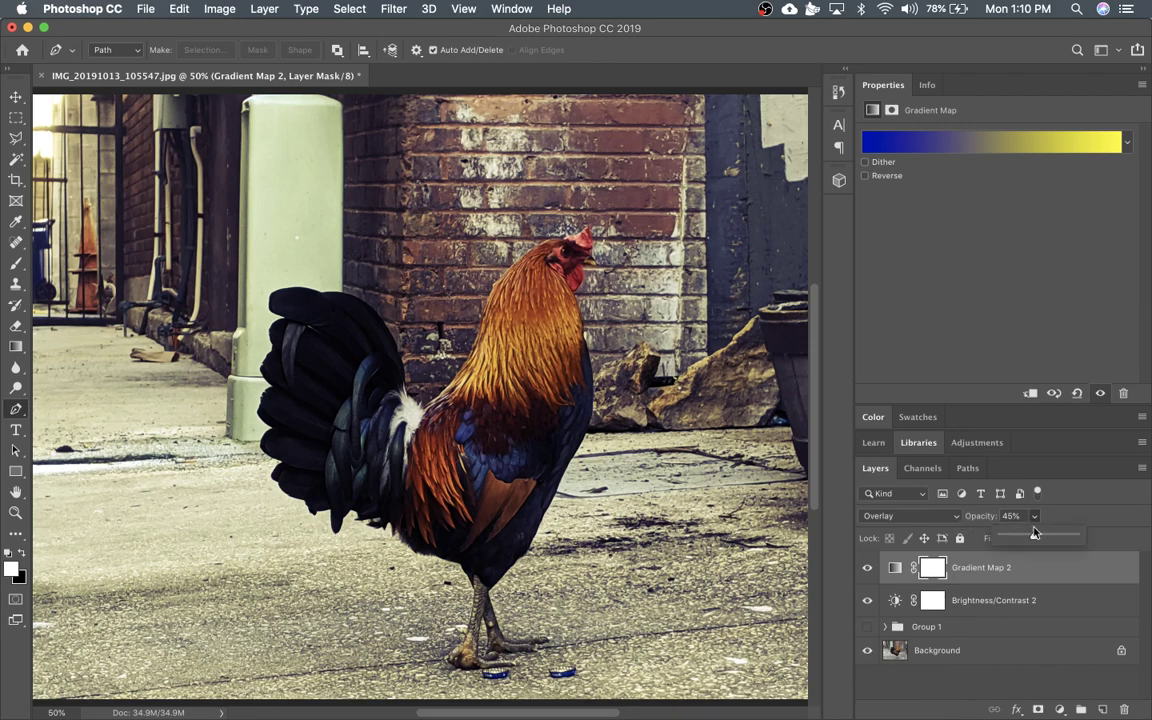
{"action": "left_click_drag", "start_coordinate": [1034, 516], "coordinate": [1084, 572]}
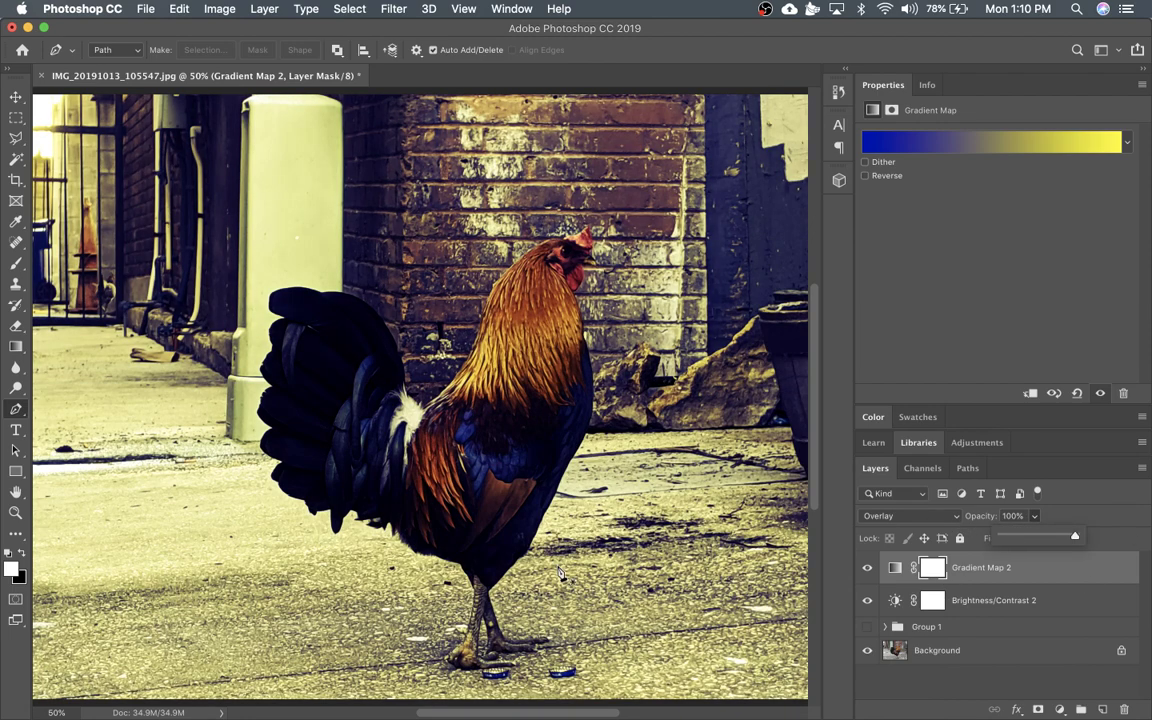
{"action": "scroll", "coordinate": [560, 573], "scroll_direction": "down", "scroll_amount": 3}
{"action": "scroll", "coordinate": [560, 573], "scroll_direction": "up", "scroll_amount": 3}
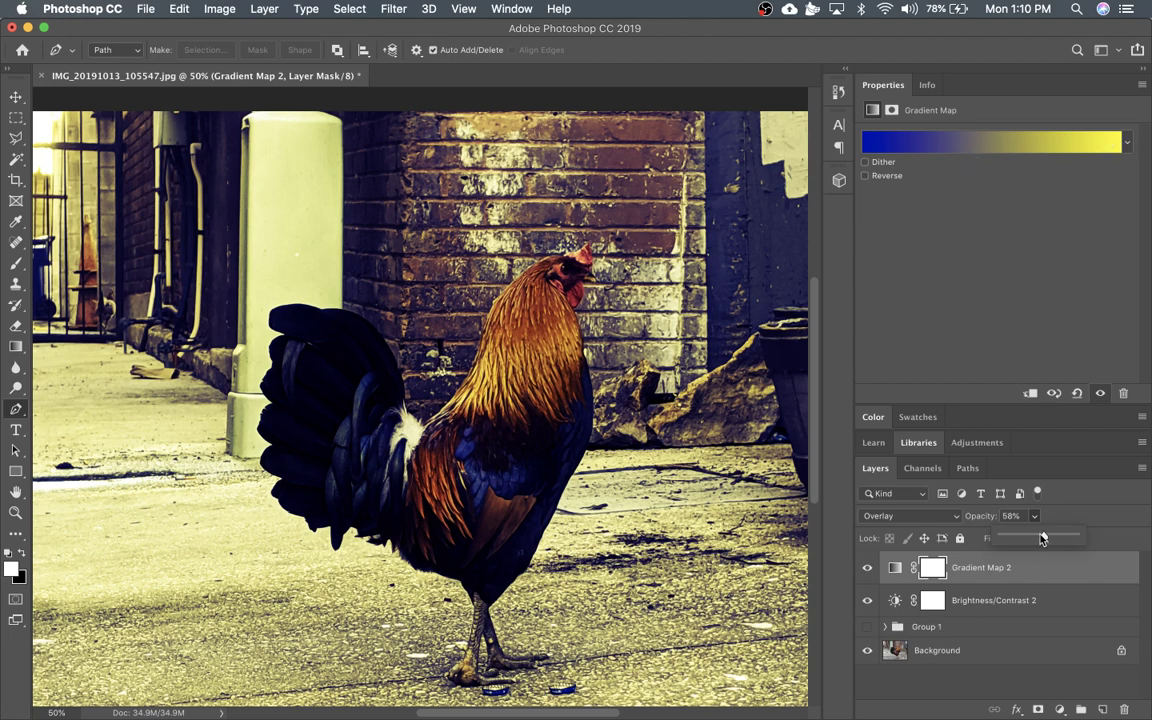
{"action": "left_click", "coordinate": [894, 567]}
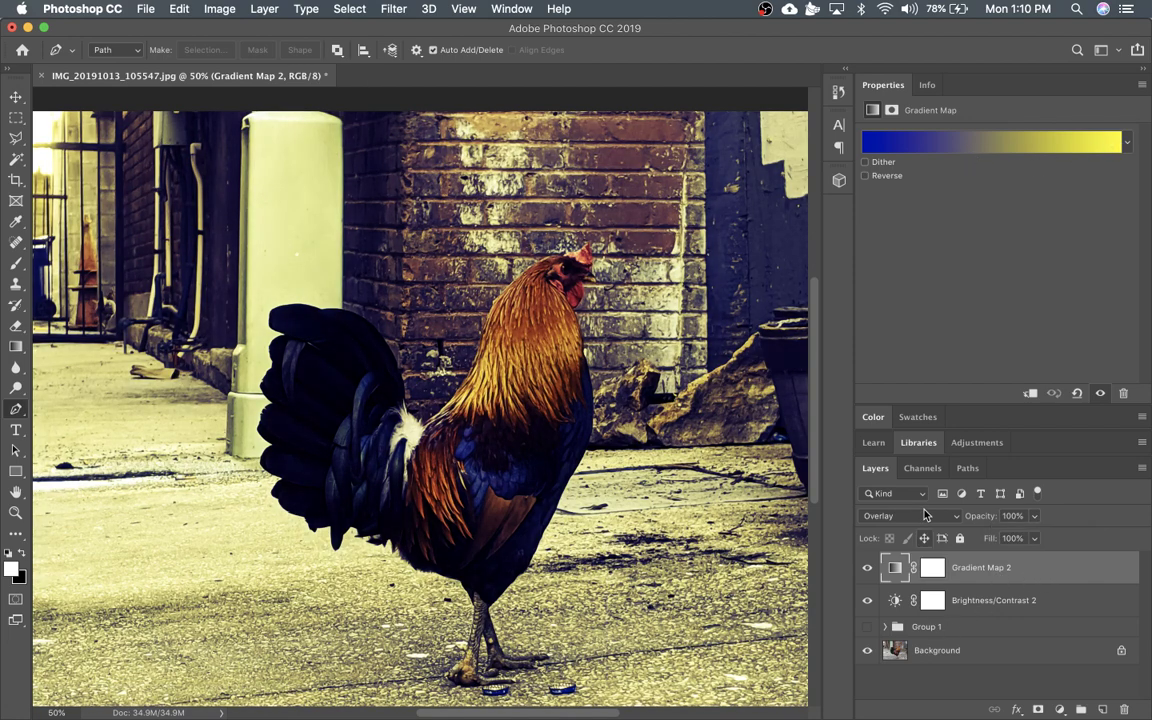
{"action": "left_click", "coordinate": [1001, 605]}
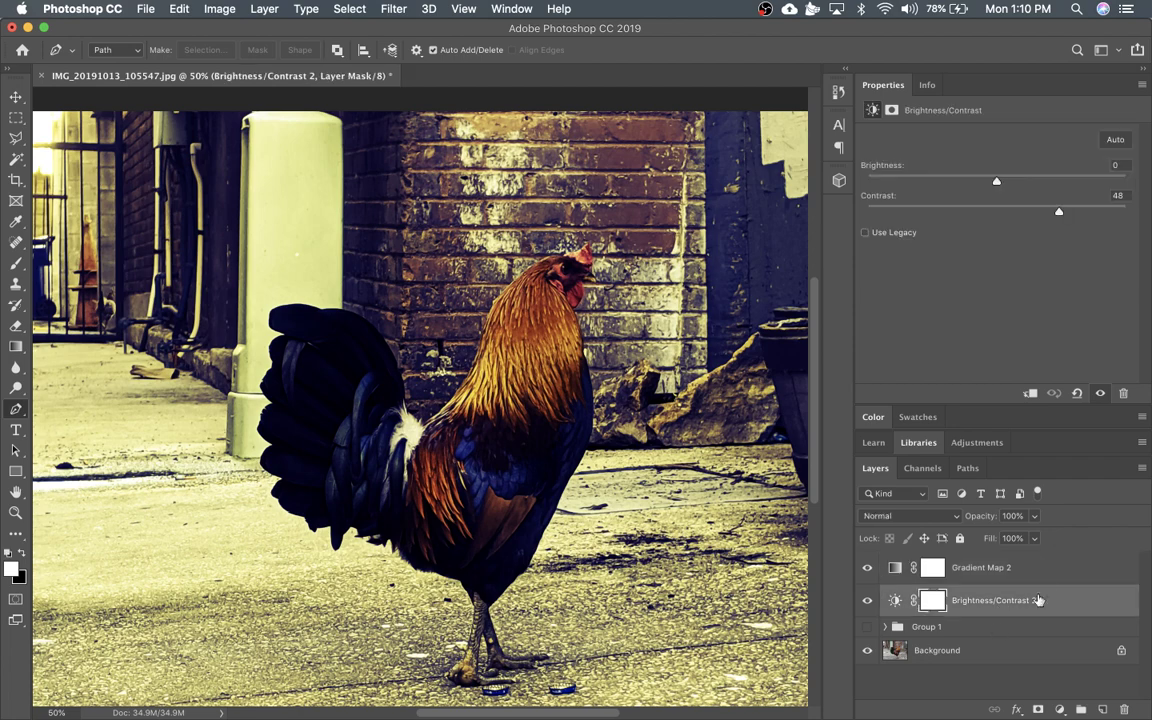
{"action": "left_click", "coordinate": [1008, 567]}
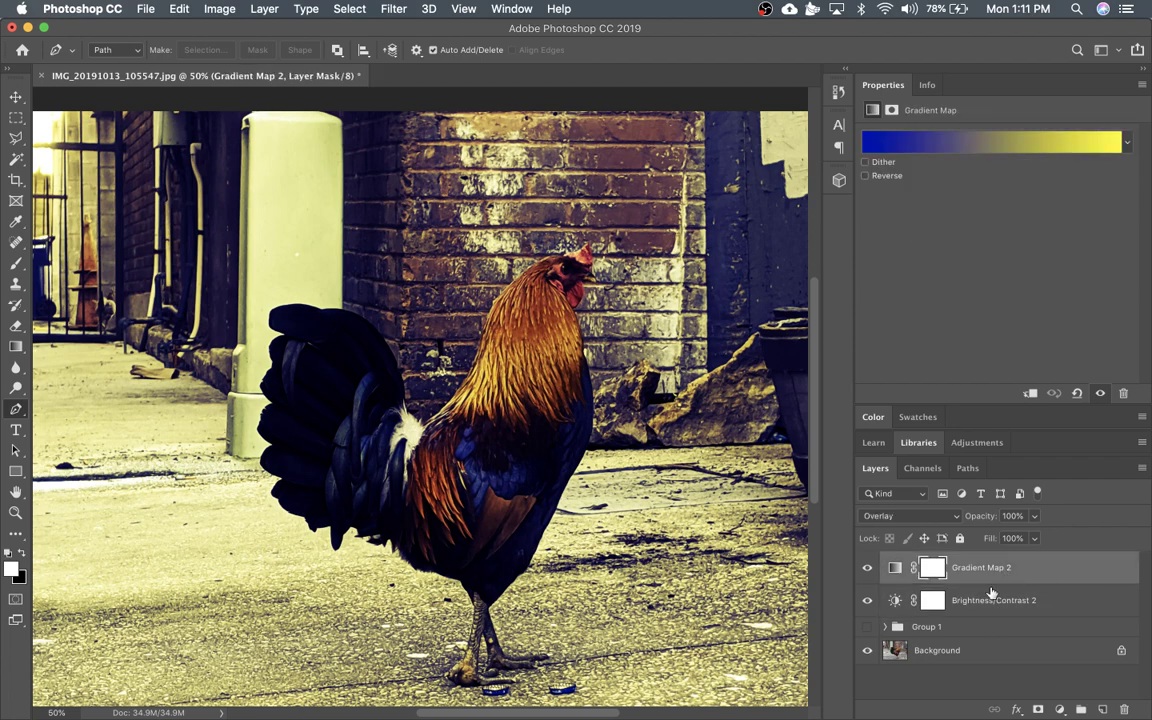
{"action": "left_click", "coordinate": [980, 600]}
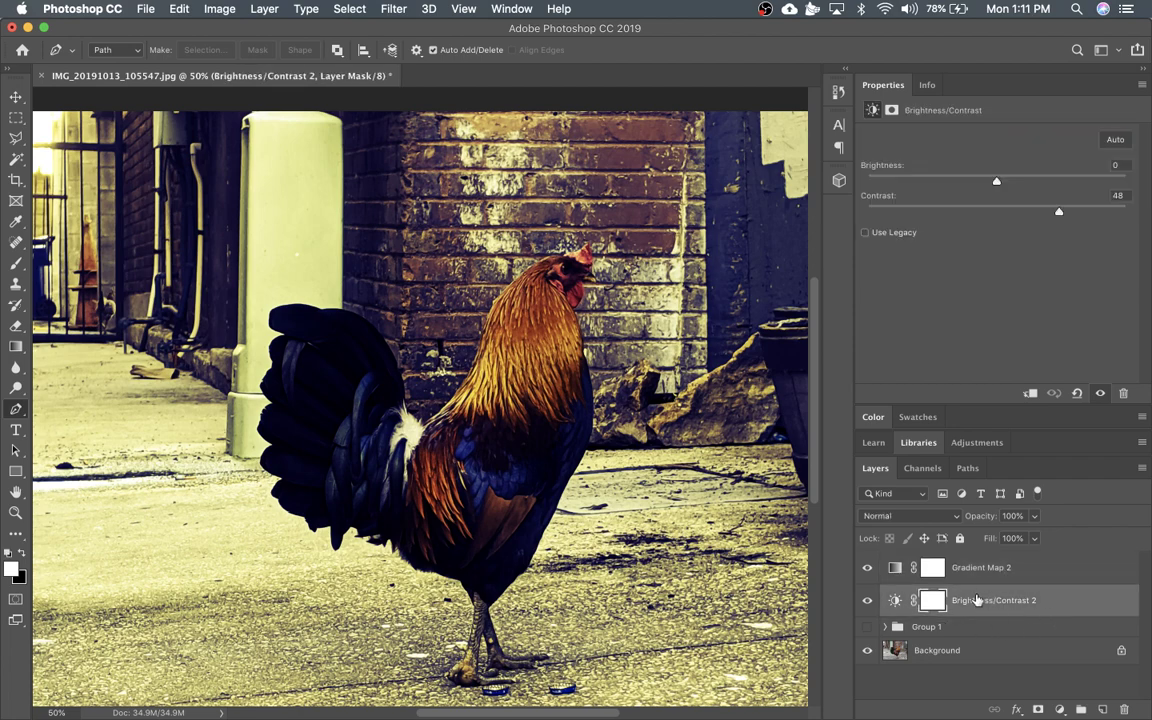
{"action": "left_click", "coordinate": [998, 574]}
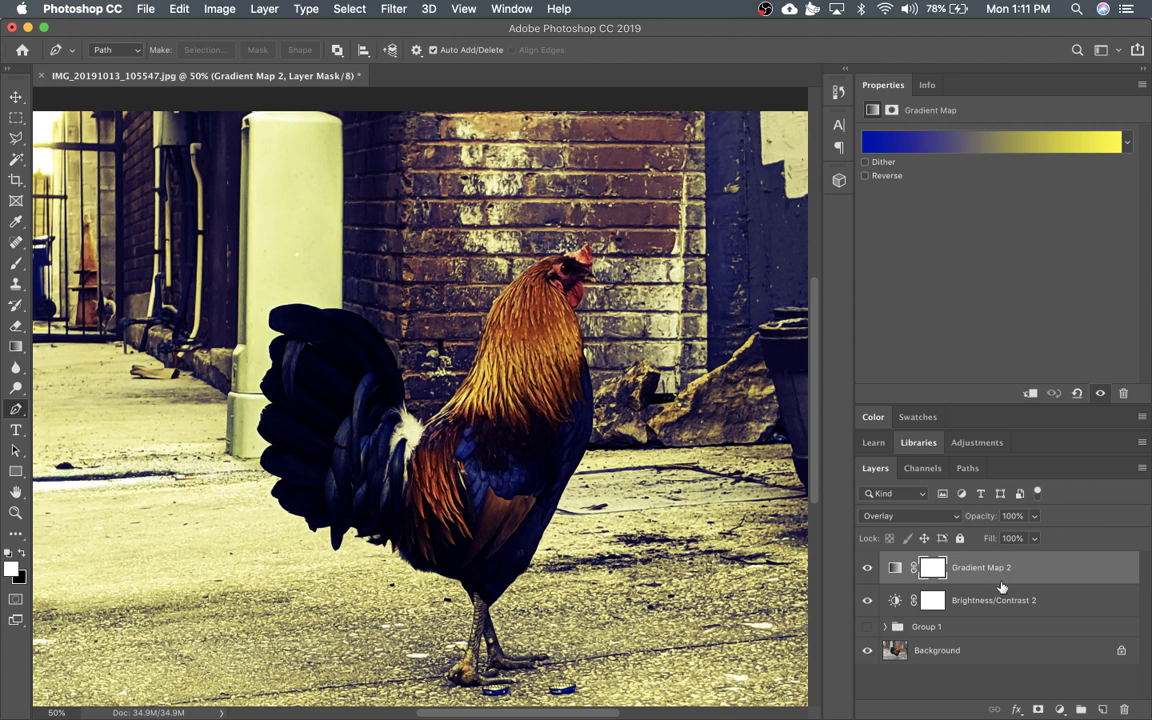
{"action": "left_click", "coordinate": [891, 518]}
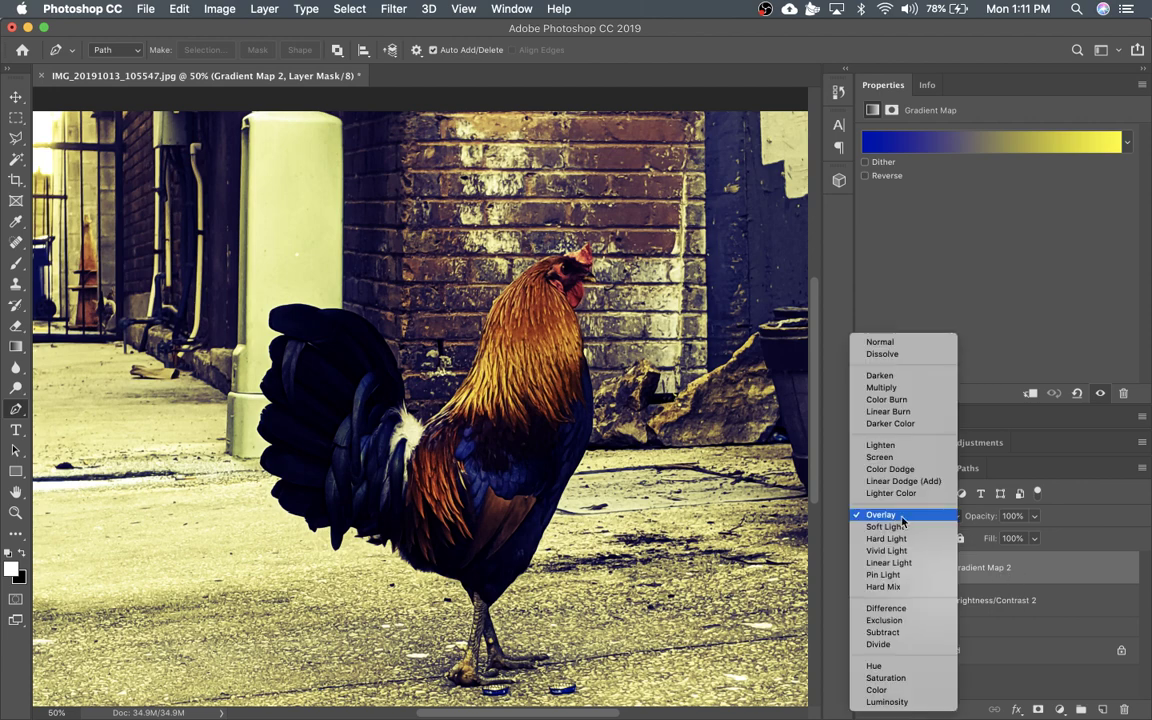
{"action": "left_click", "coordinate": [1096, 524]}
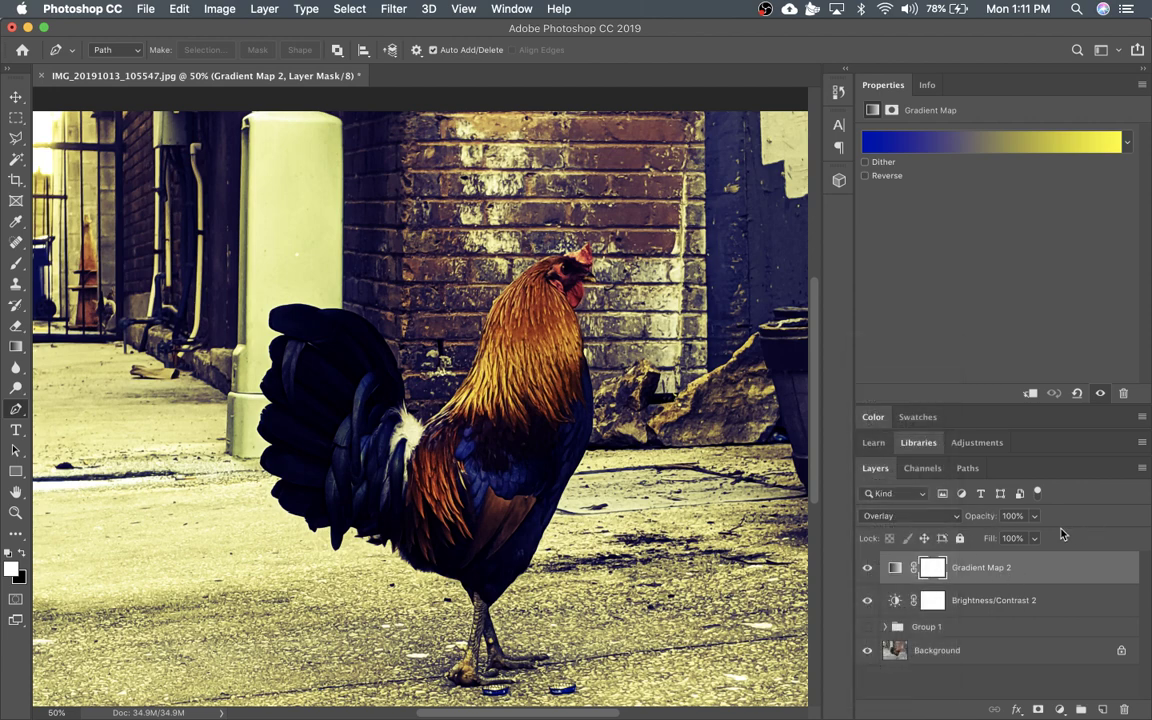
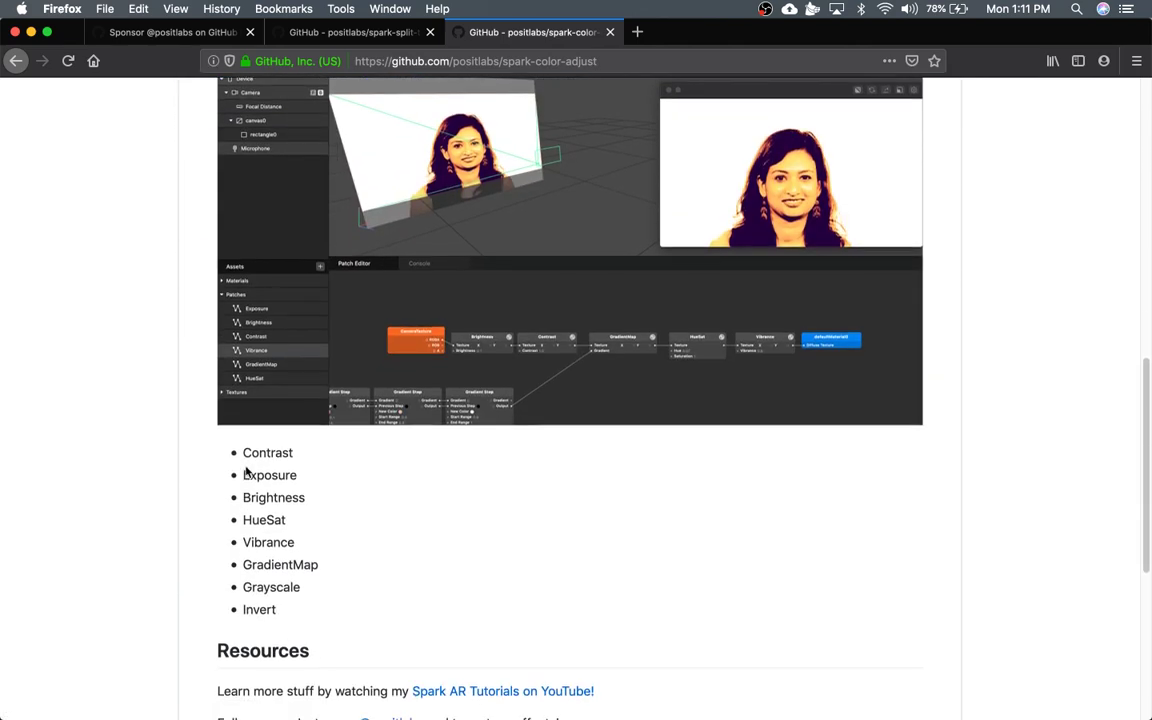
Switch to Firefox, download the spark-color-adjust repository as a ZIP, and extract spark-color-adjust-master.zip with Archive Utility
{"action": "double_click", "coordinate": [268, 454]}
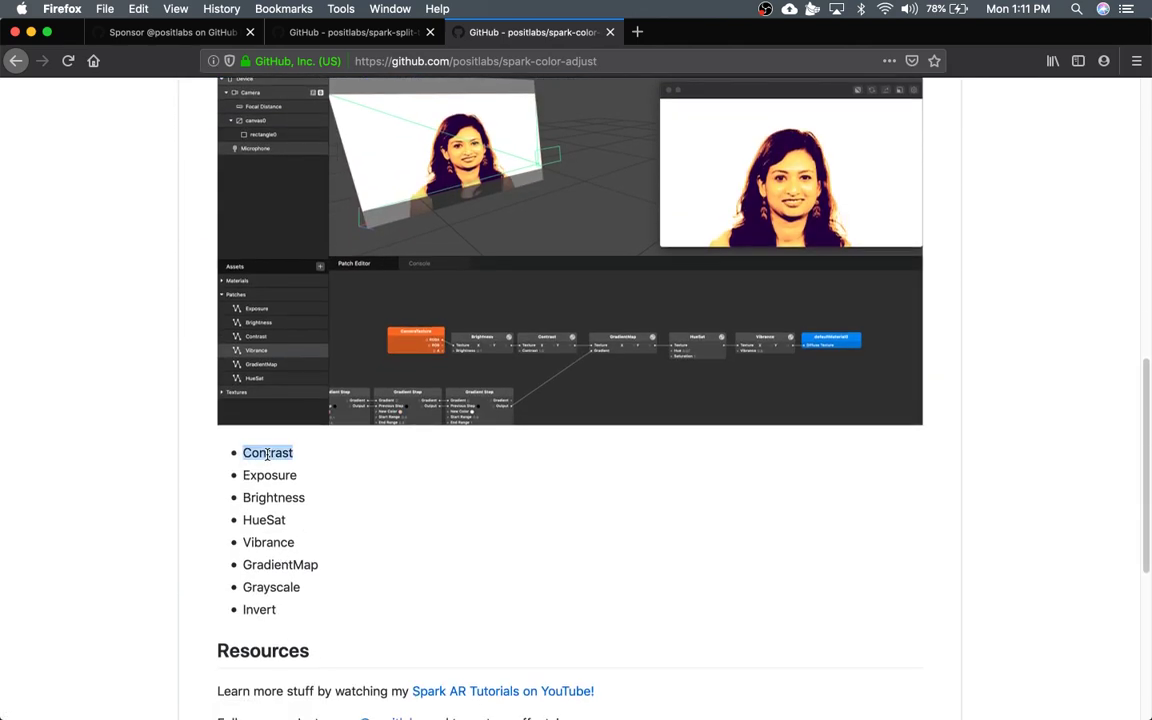
{"action": "double_click", "coordinate": [280, 564]}
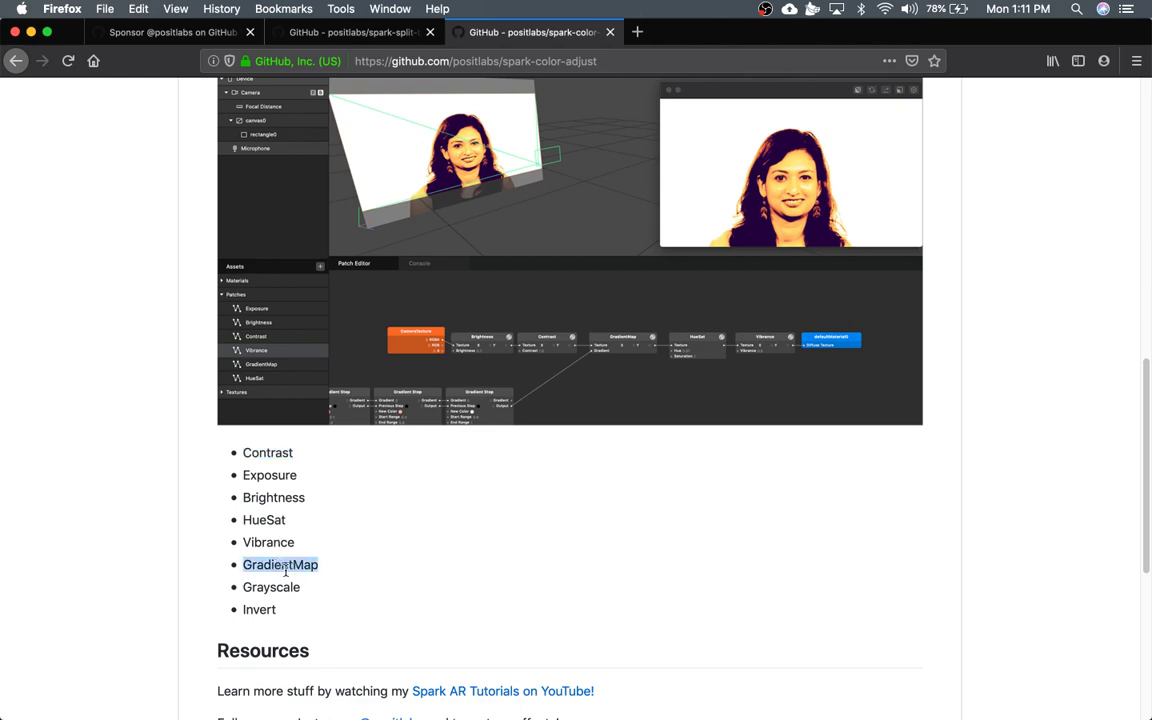
{"action": "scroll", "coordinate": [1001, 368], "scroll_direction": "up", "scroll_amount": 15}
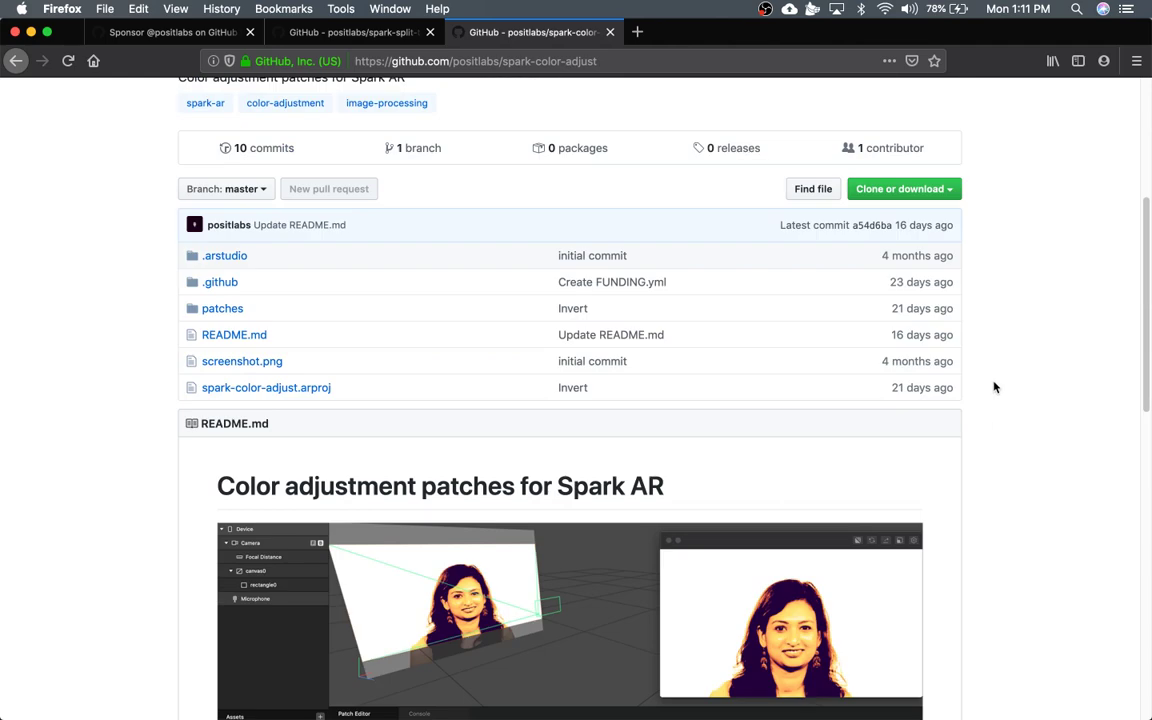
{"action": "left_click", "coordinate": [899, 526]}
{"action": "scroll", "coordinate": [880, 580], "scroll_direction": "down", "scroll_amount": 1}
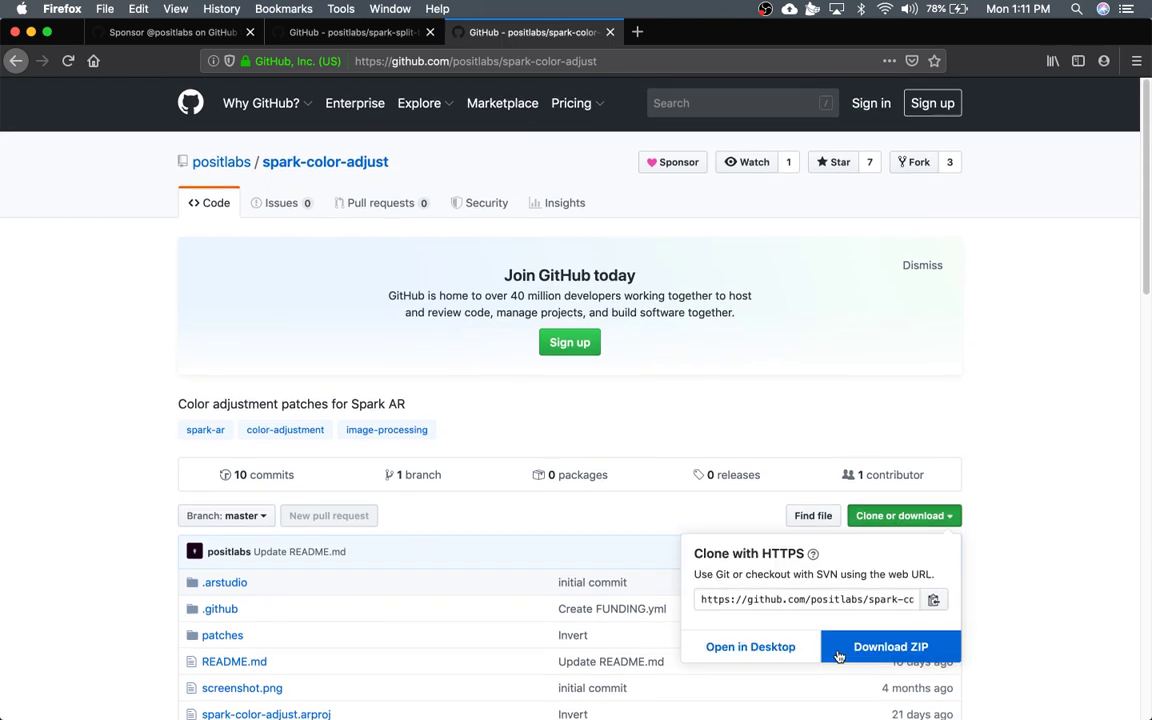
{"action": "left_click", "coordinate": [884, 640]}
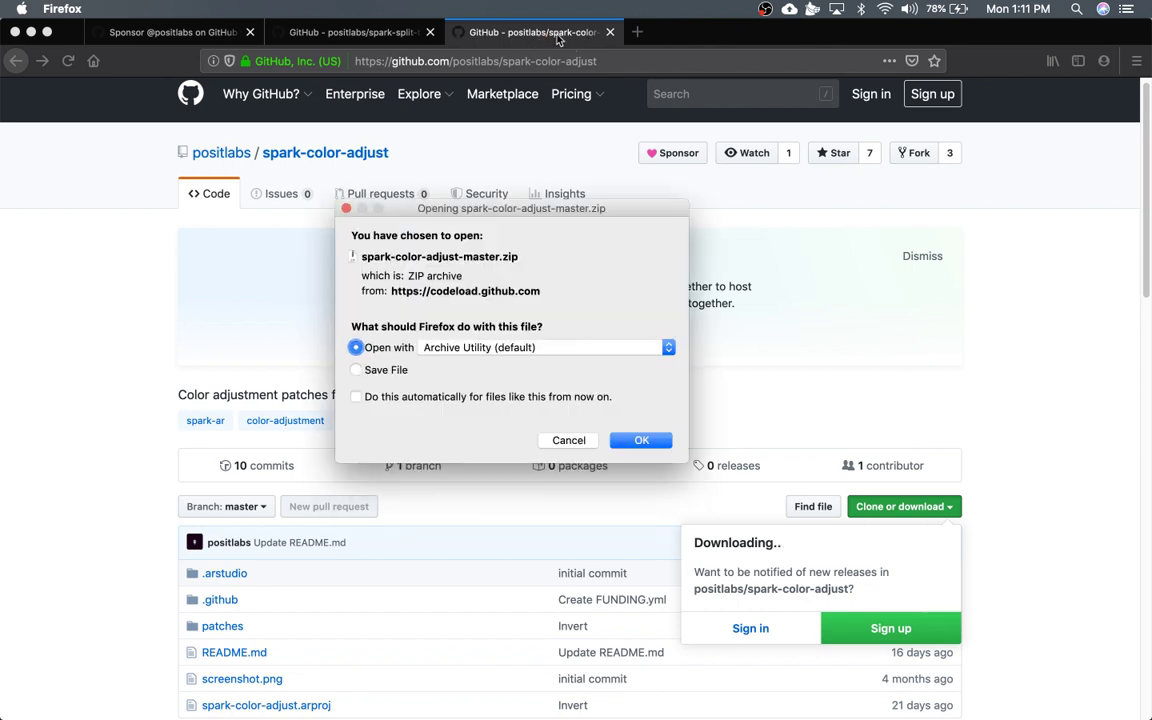
{"action": "left_click", "coordinate": [641, 440]}
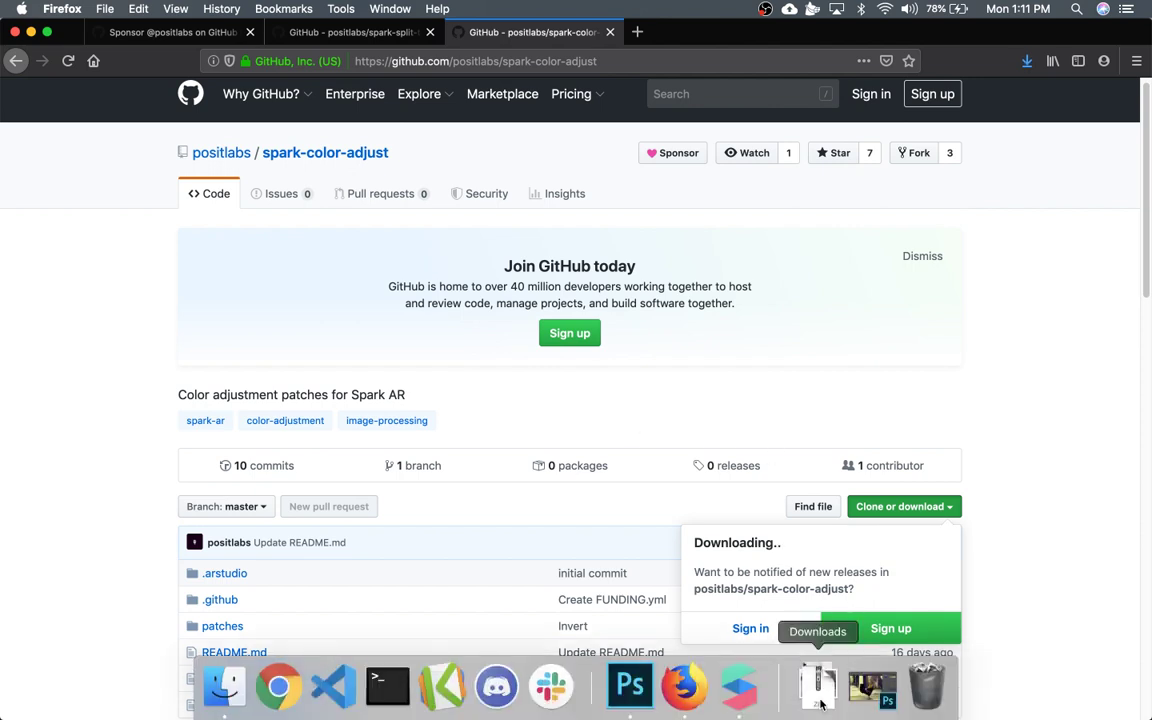
{"action": "left_click", "coordinate": [820, 705]}
{"action": "left_click", "coordinate": [899, 538]}
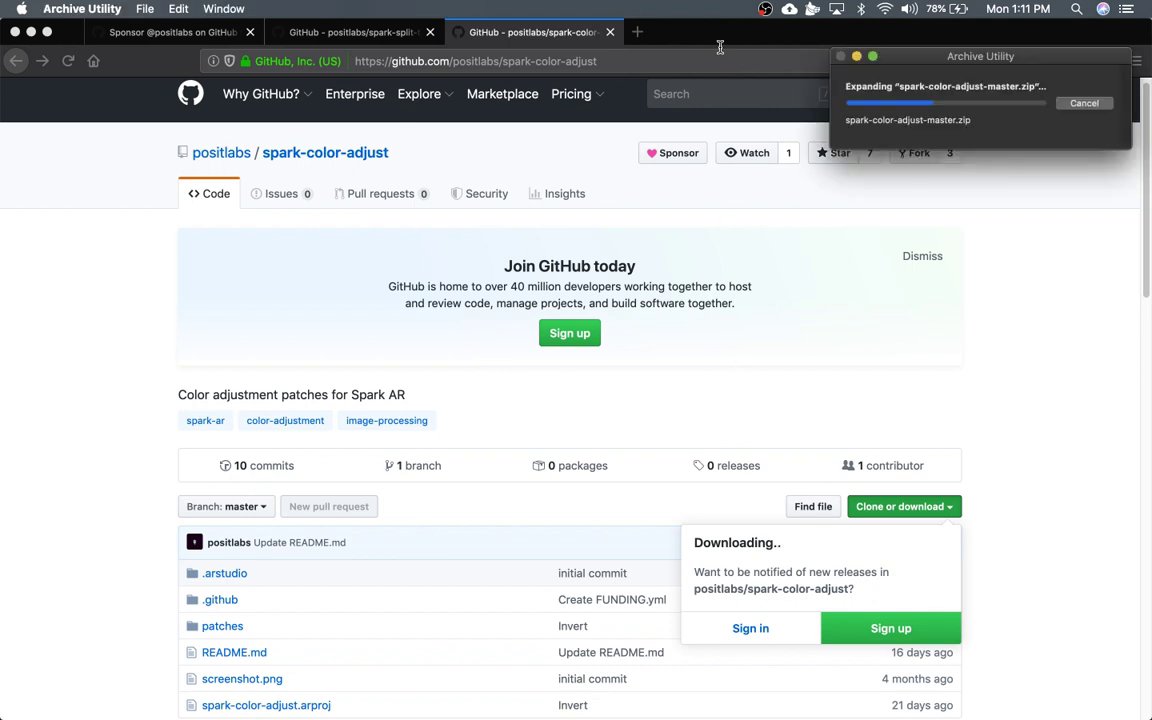
Quit Firefox and close all its open tabs
{"action": "left_click_drag", "start_coordinate": [720, 47], "coordinate": [720, 79]}
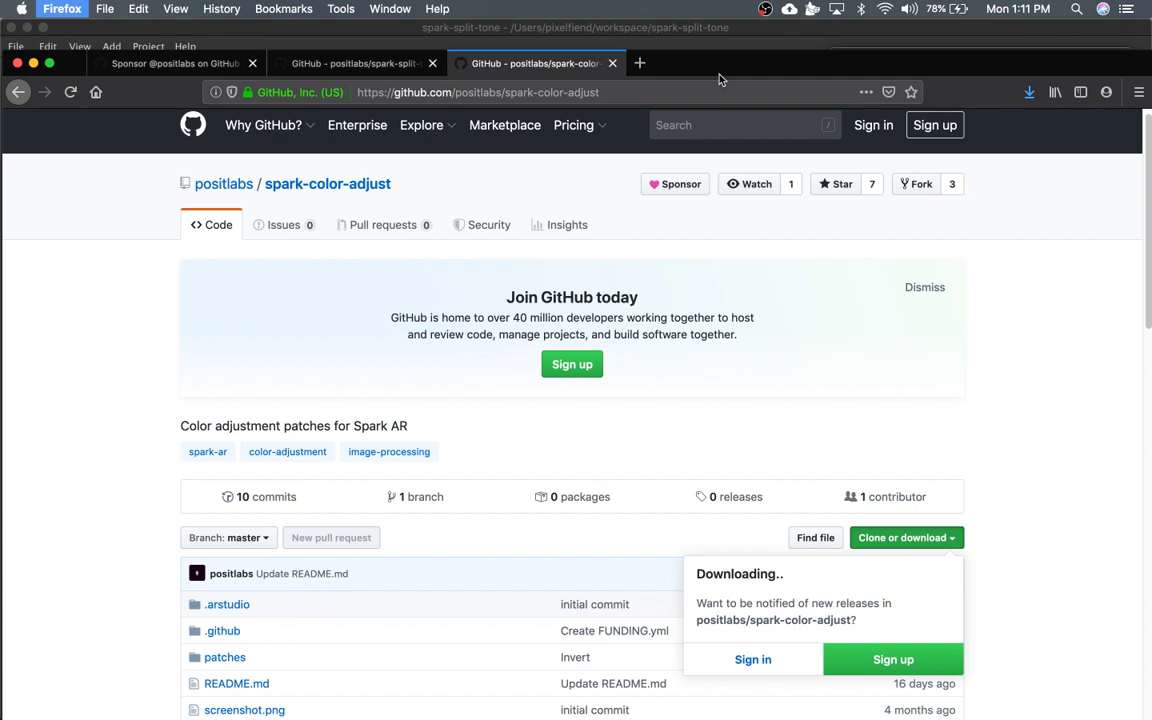
{"action": "key", "text": "super+q"}
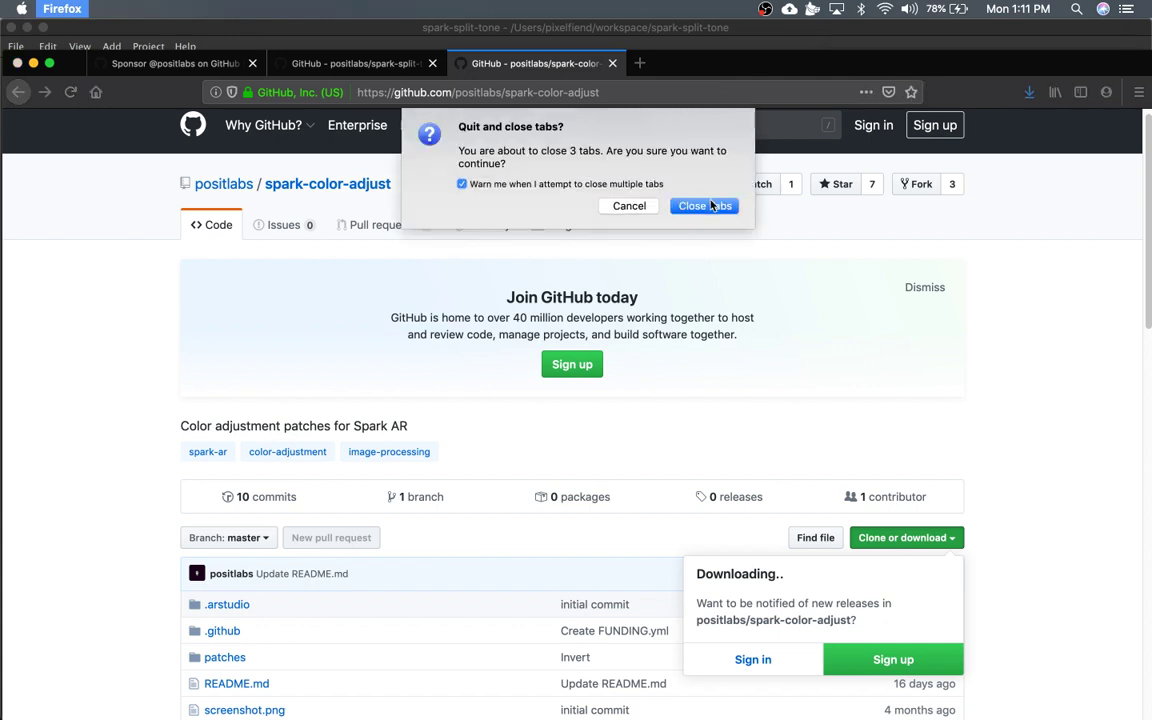
{"action": "key", "text": "Escape"}
{"action": "key", "text": "super+q"}
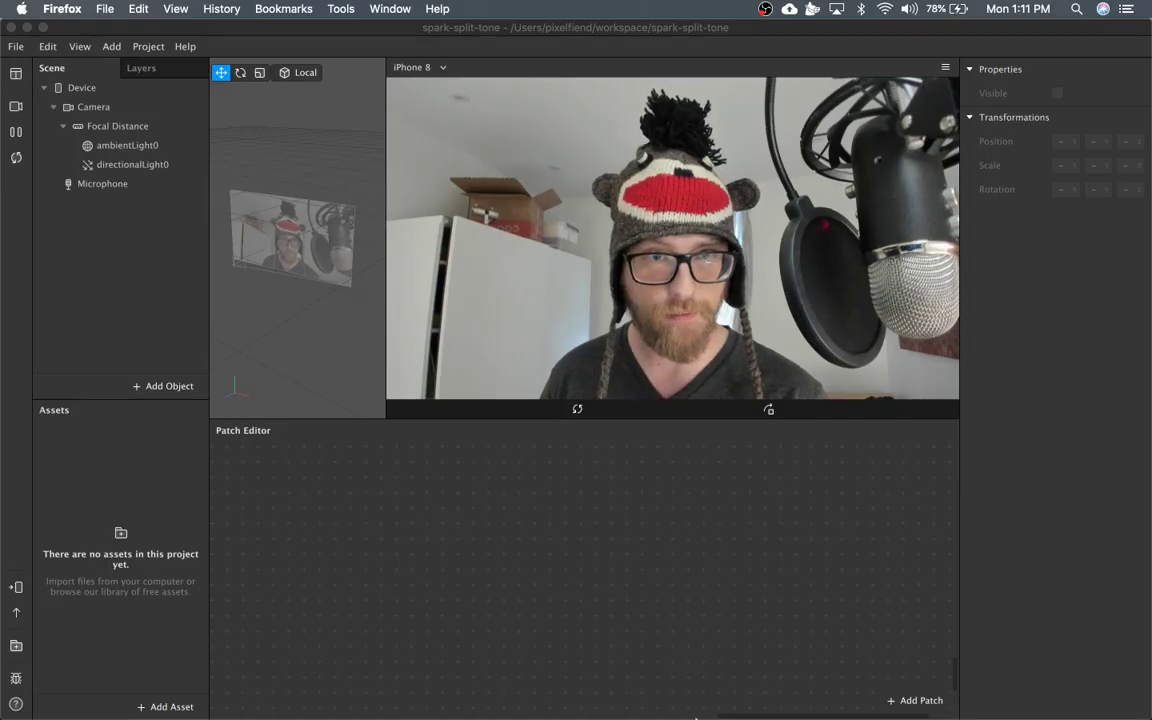
In Finder, open the patches folder inside spark-color-adjust-master and import Contrast.arp and GradientMap.arp into the Spark AR Studio project's assets
{"action": "left_click", "coordinate": [224, 686]}
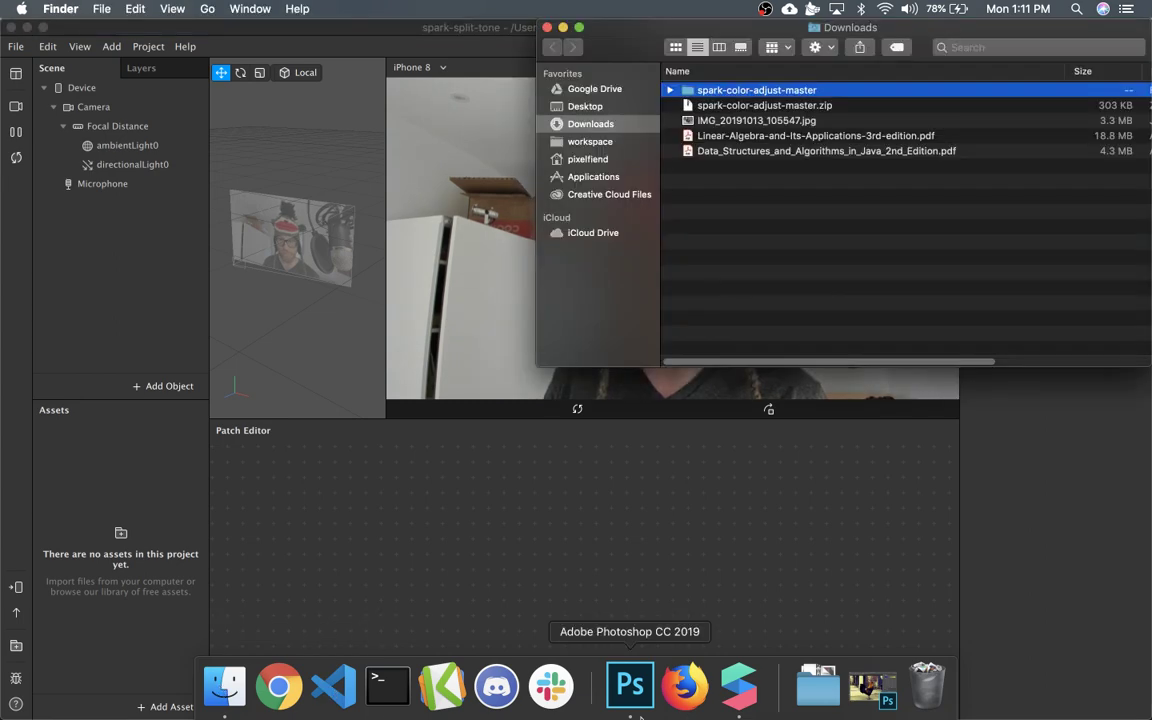
{"action": "double_click", "coordinate": [775, 92]}
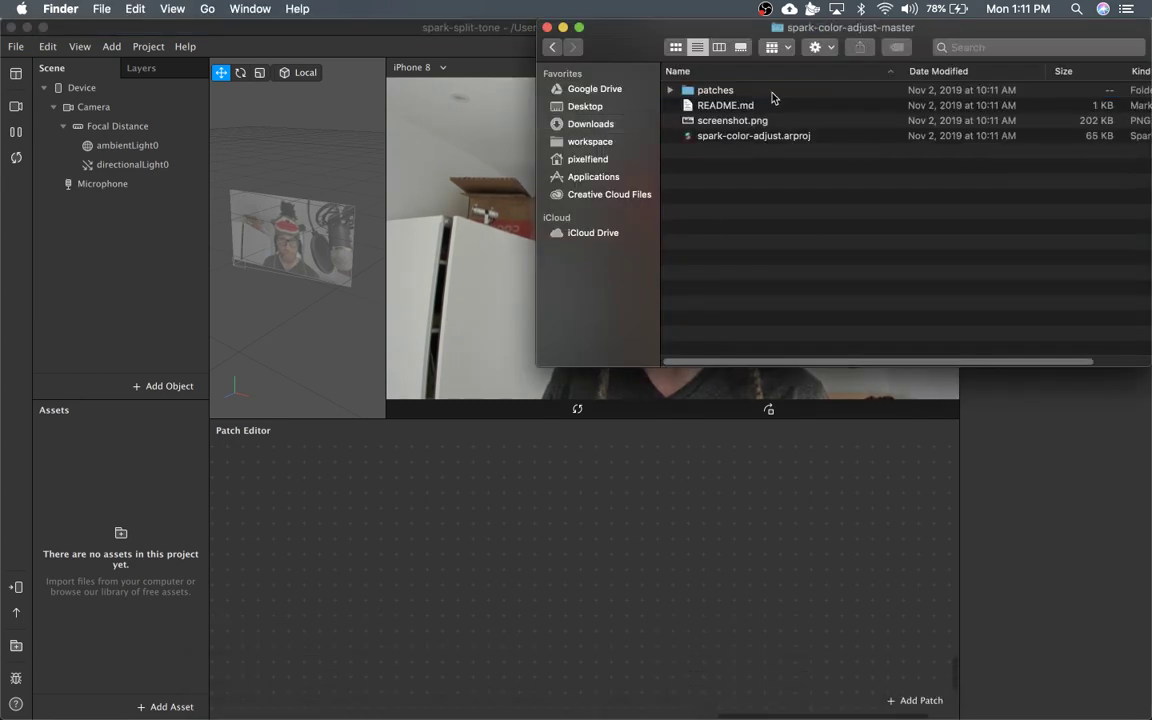
{"action": "left_click", "coordinate": [716, 92]}
{"action": "key", "text": "super+Down"}
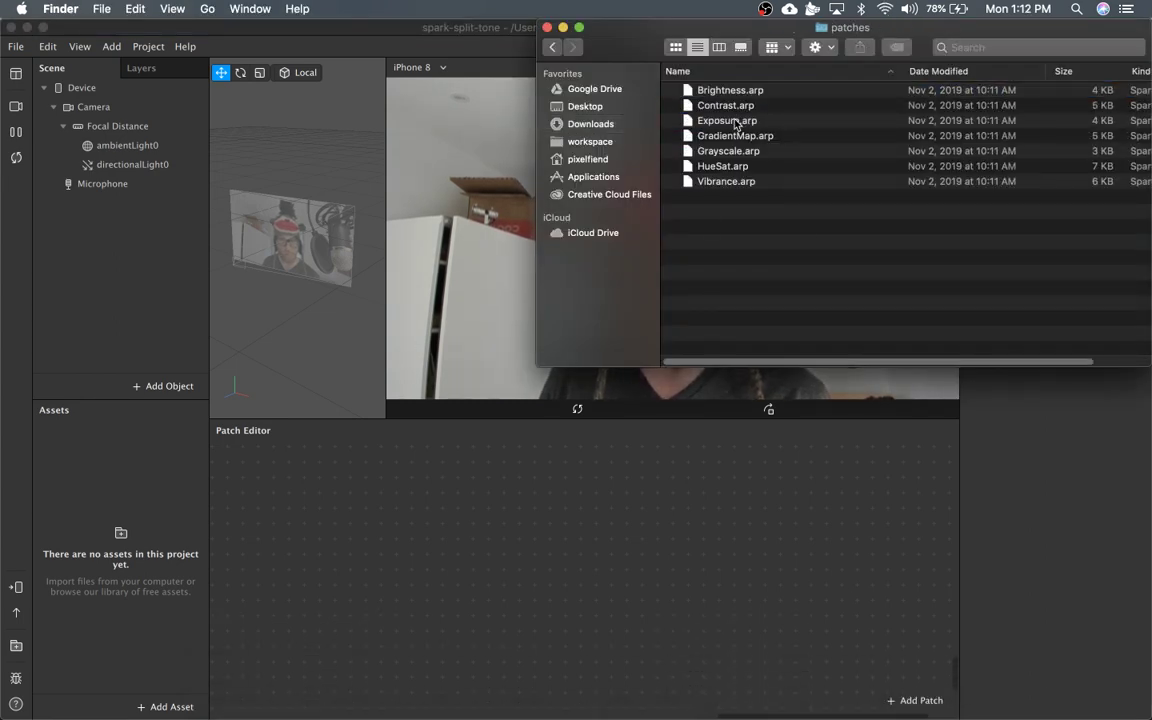
{"action": "left_click", "coordinate": [744, 110]}
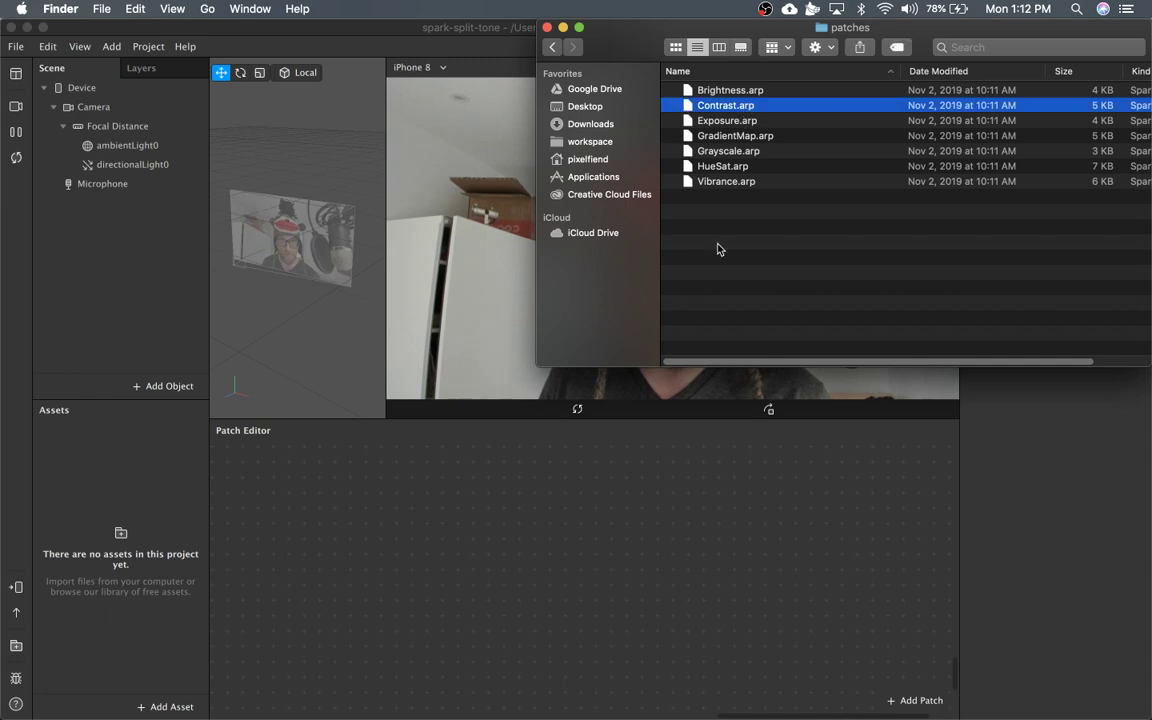
{"action": "left_click", "coordinate": [755, 139], "text": "super"}
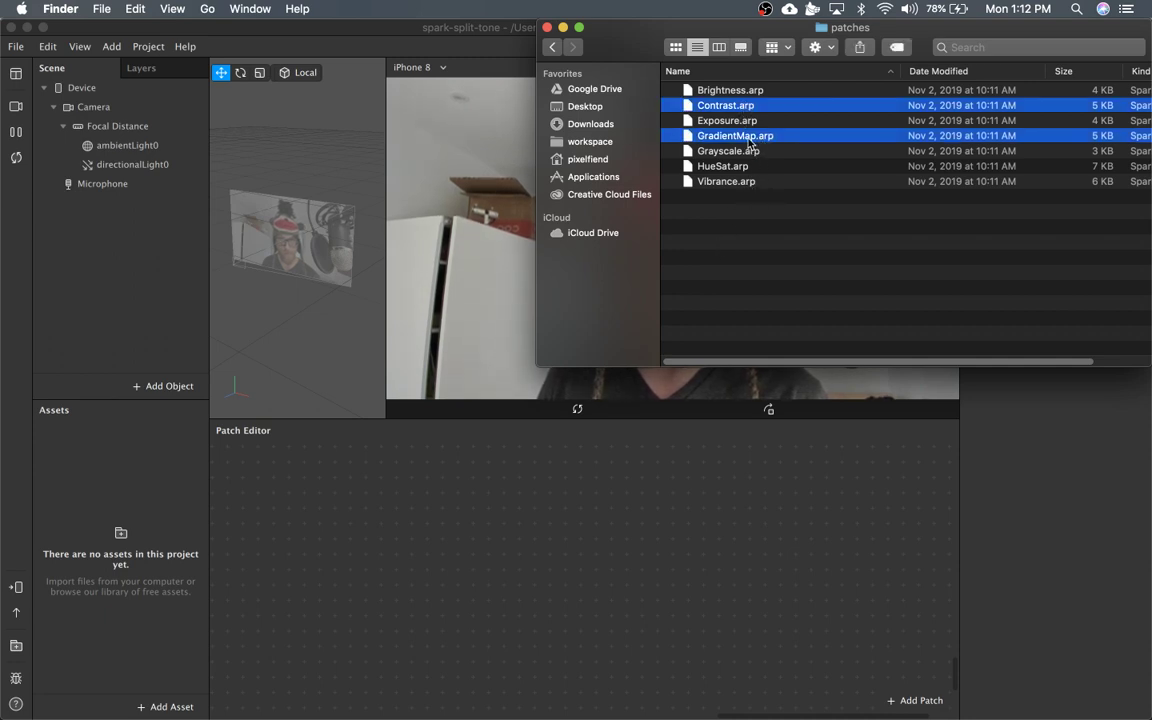
{"action": "left_click_drag", "start_coordinate": [748, 140], "coordinate": [113, 617]}
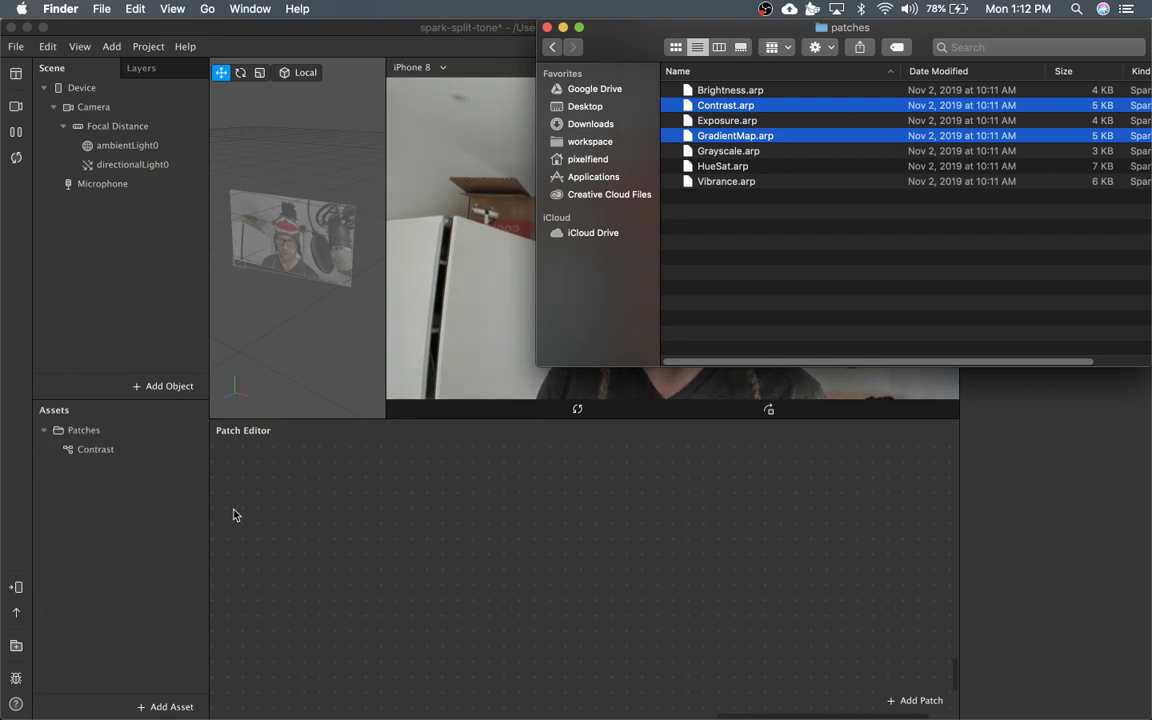
{"action": "left_click", "coordinate": [290, 515]}
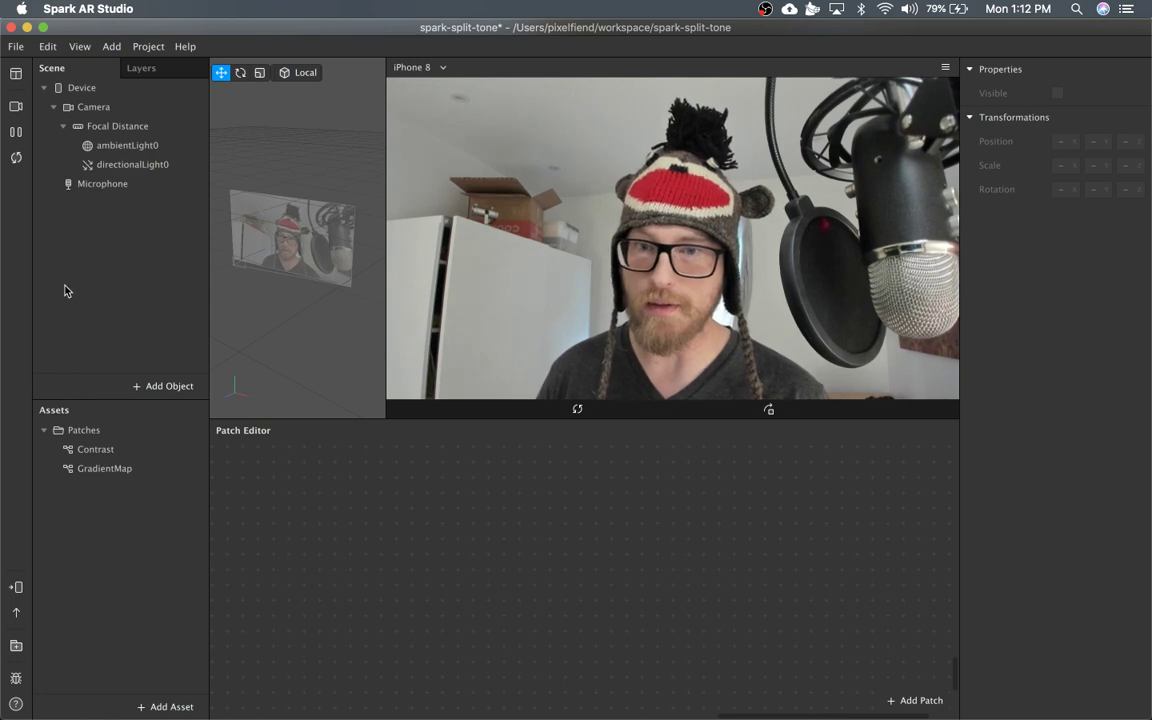
Add a canvas under the Camera and a rectangle inside that canvas
{"action": "left_click", "coordinate": [116, 107]}
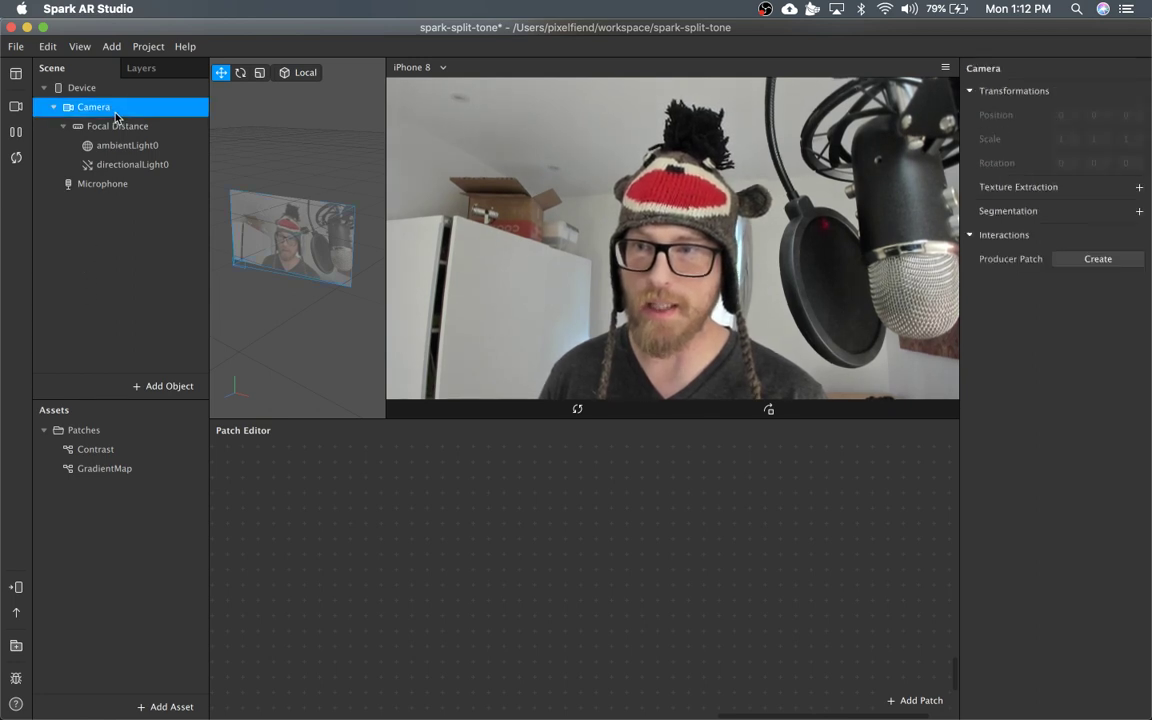
{"action": "right_click", "coordinate": [155, 110]}
{"action": "mouse_move", "coordinate": [200, 123]}
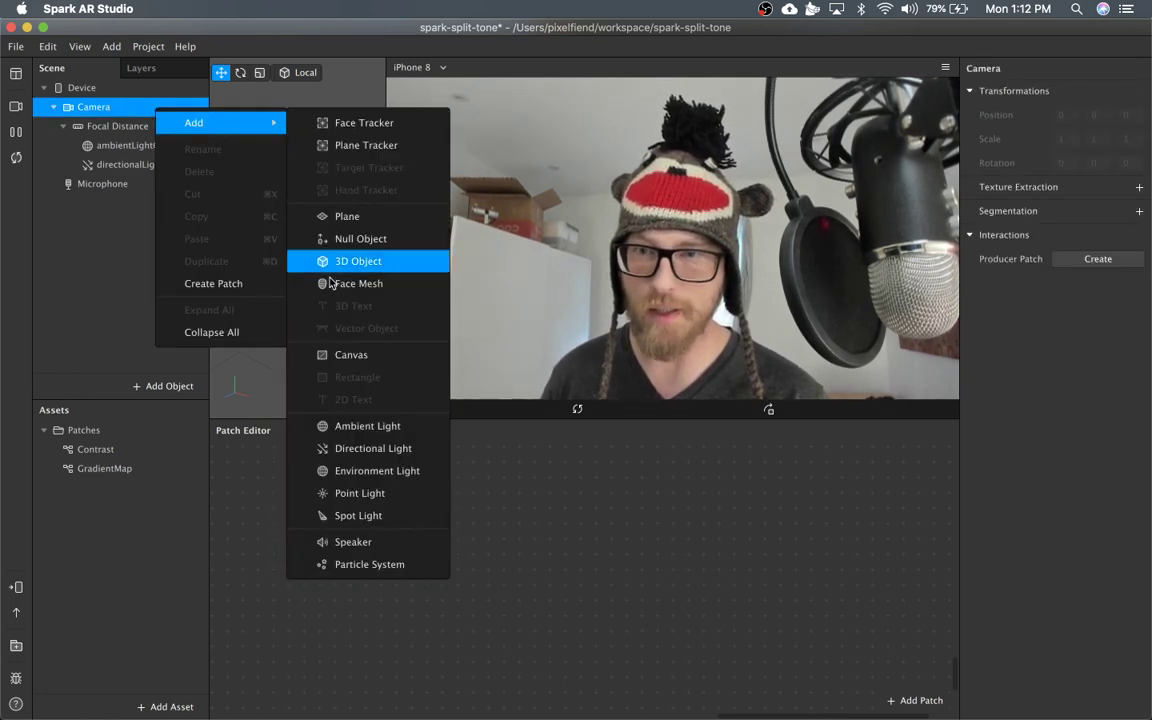
{"action": "left_click", "coordinate": [341, 356]}
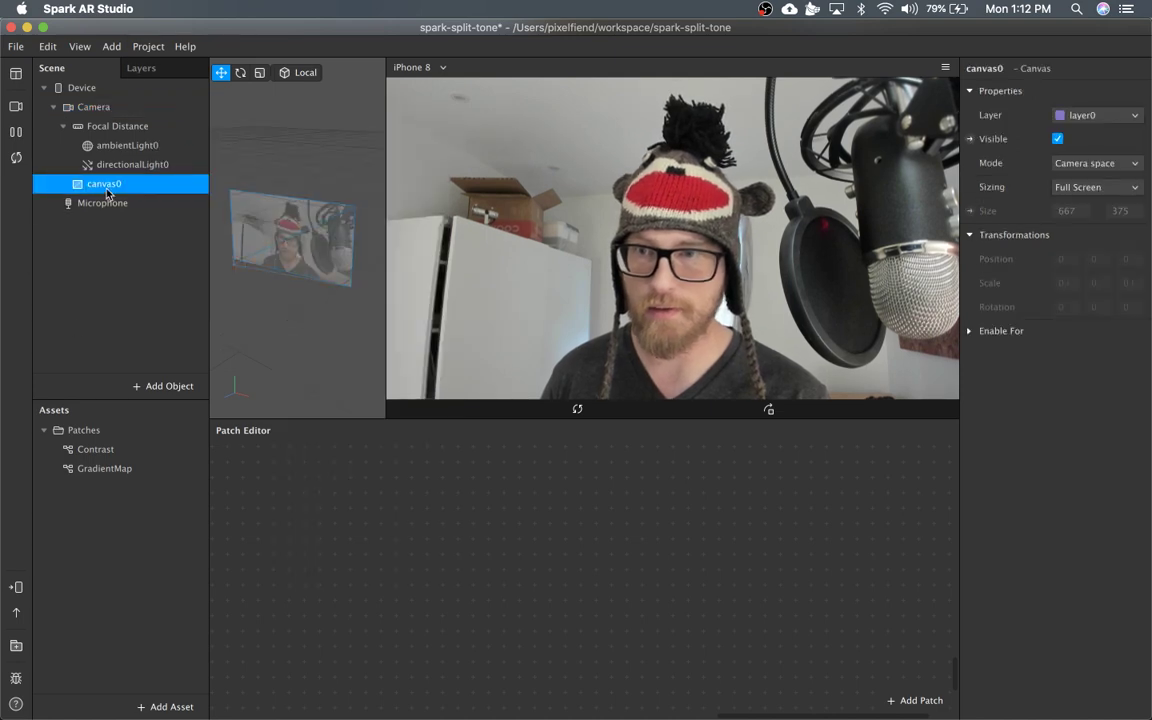
{"action": "right_click", "coordinate": [108, 187]}
{"action": "mouse_move", "coordinate": [145, 204]}
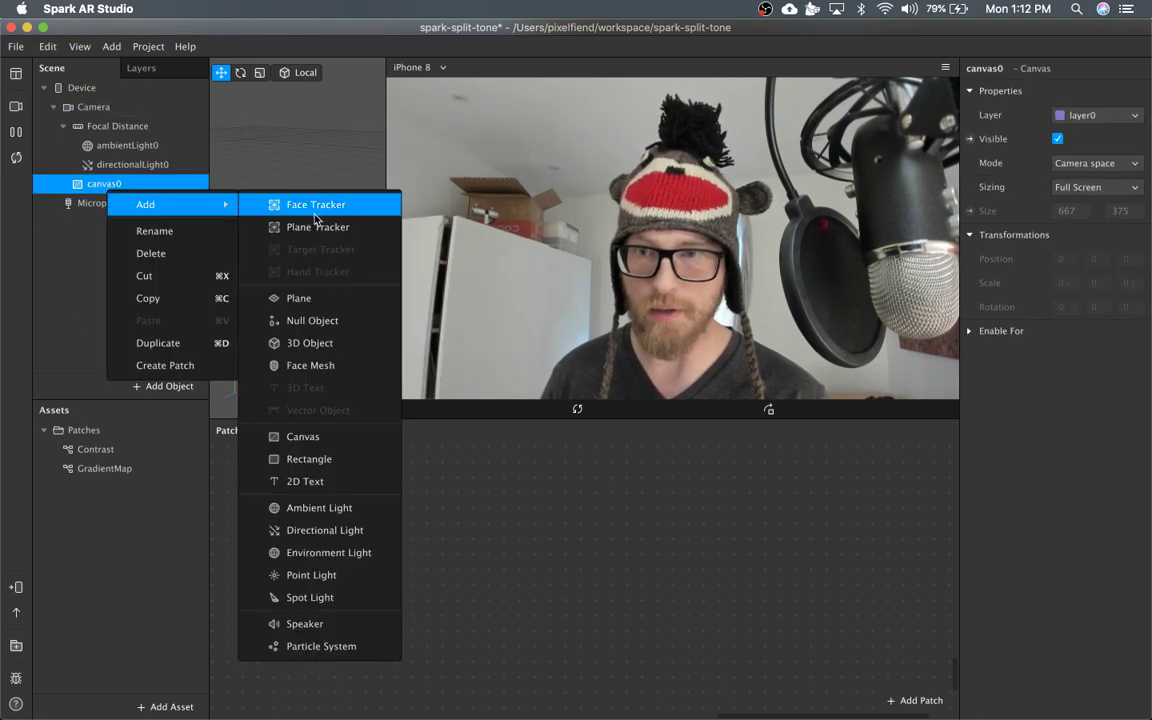
{"action": "left_click", "coordinate": [309, 459]}
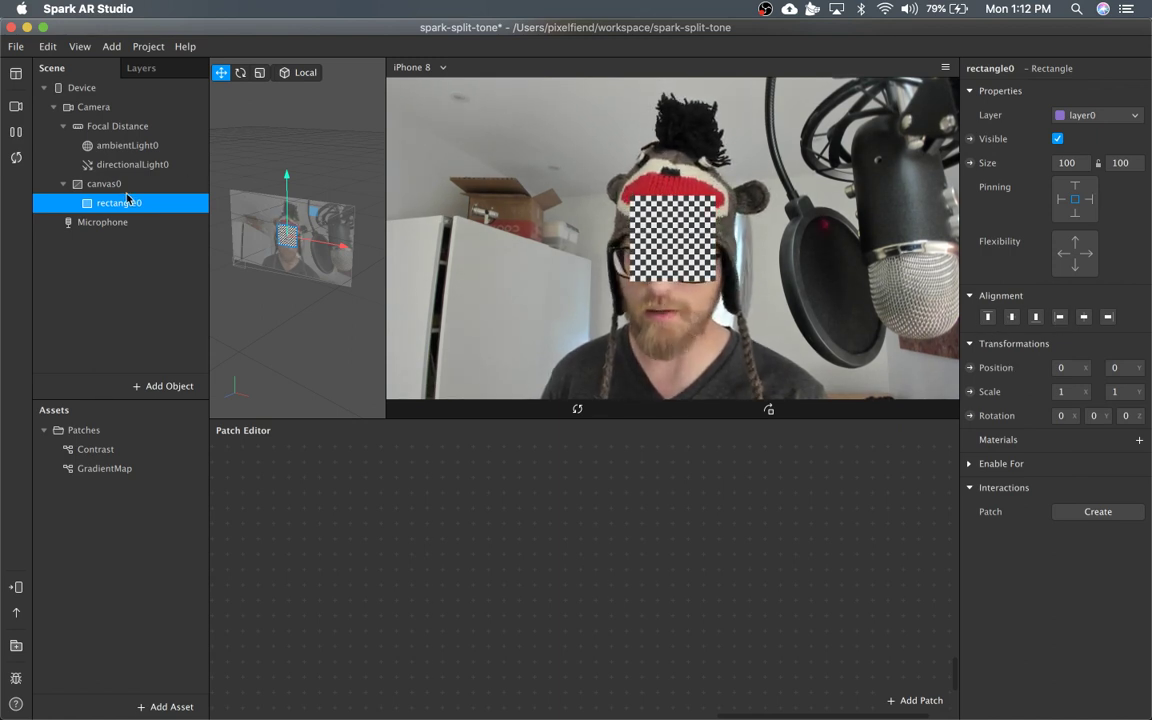
Make the rectangle fill the canvas's full width and height, 667 × 375
{"action": "left_click", "coordinate": [1068, 163]}
{"action": "left_click", "coordinate": [1078, 185]}
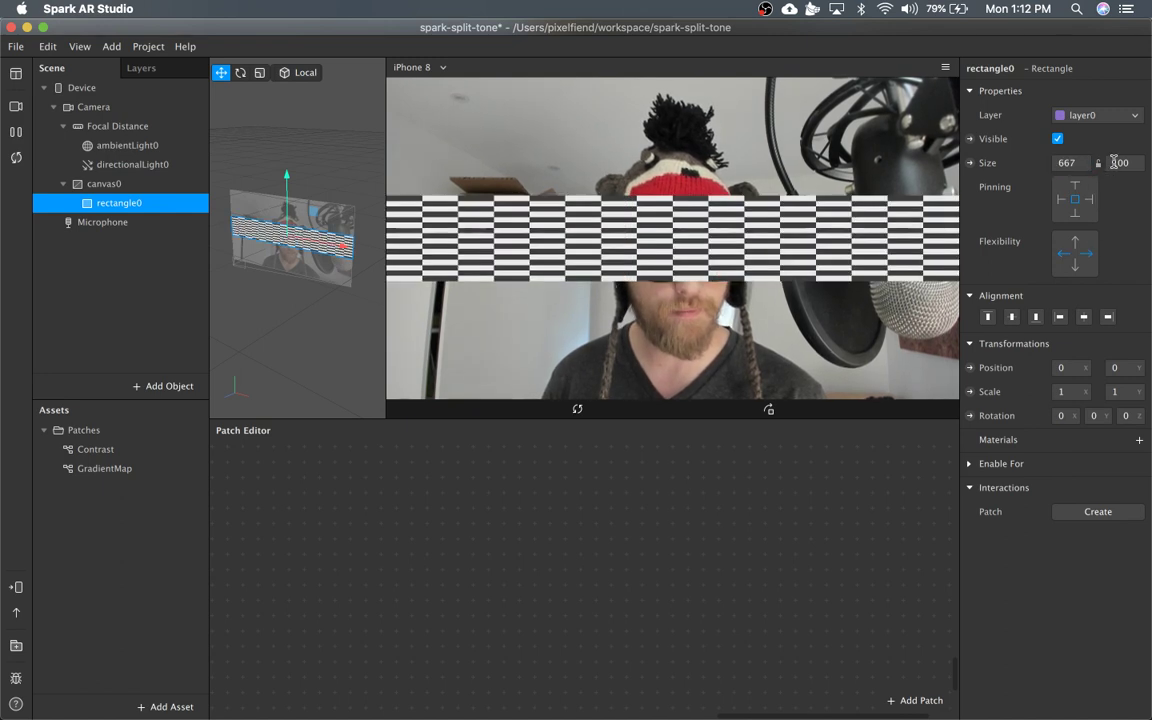
{"action": "left_click", "coordinate": [1124, 163]}
{"action": "left_click", "coordinate": [1118, 186]}
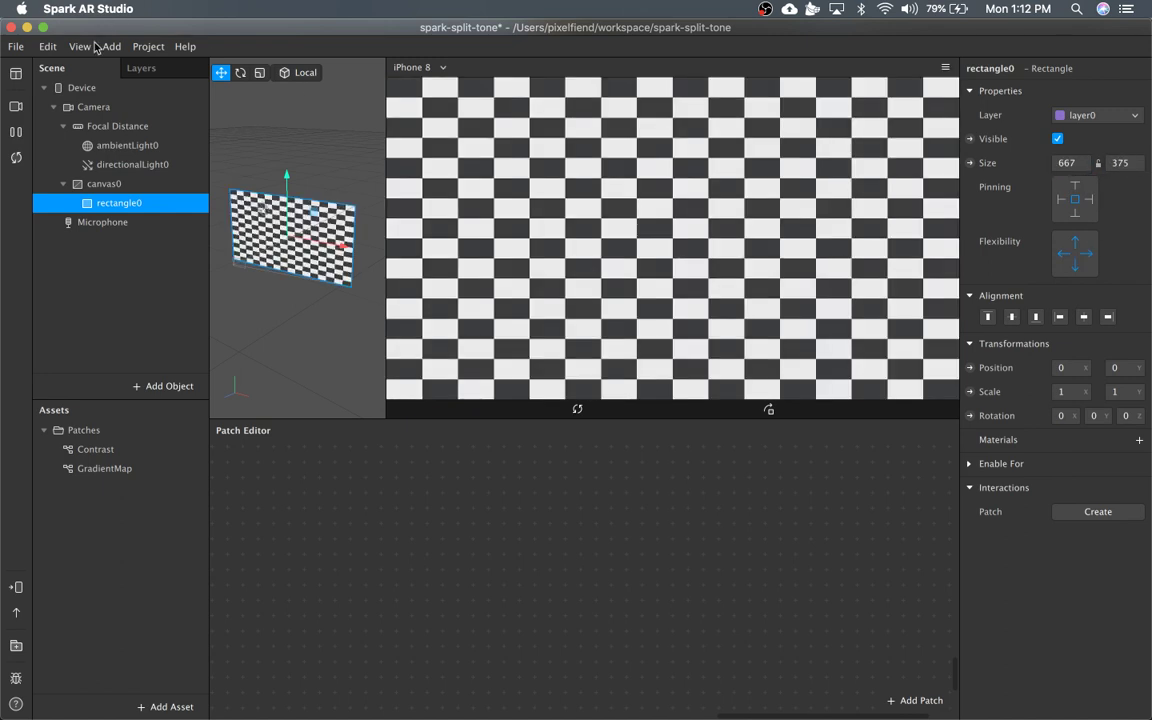
Extract the camera's texture and place it as a patch in the Patch Editor
{"action": "left_click", "coordinate": [70, 88]}
{"action": "left_click", "coordinate": [93, 107]}
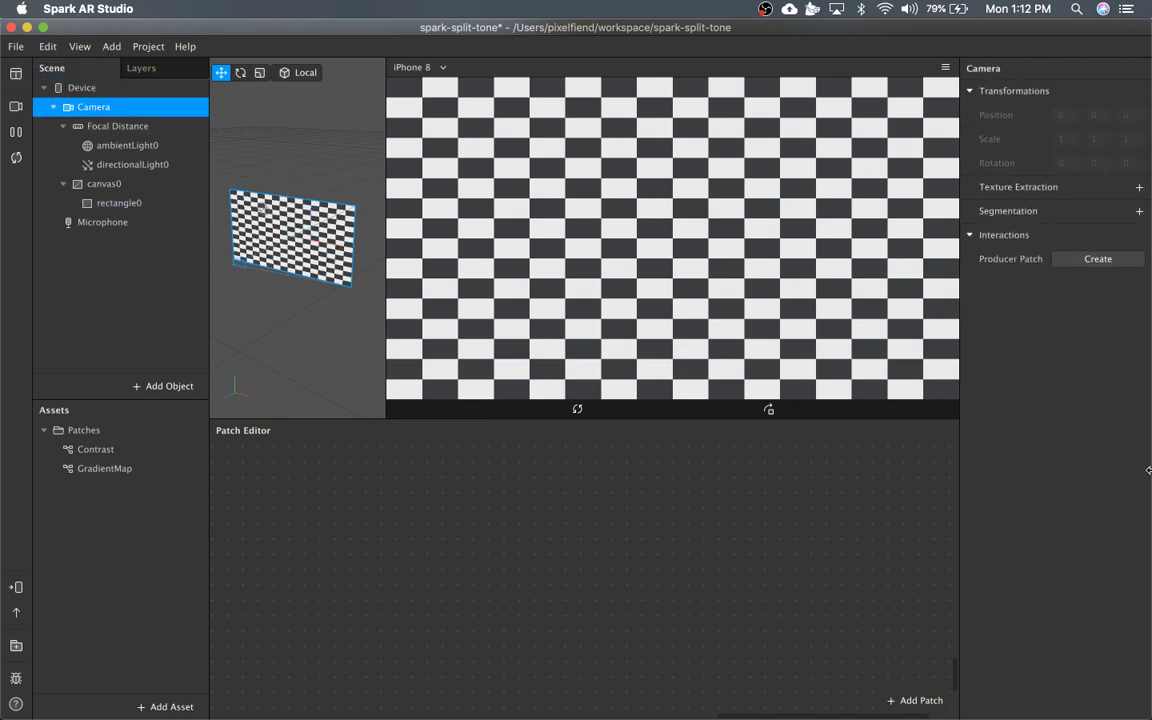
{"action": "left_click", "coordinate": [1138, 188]}
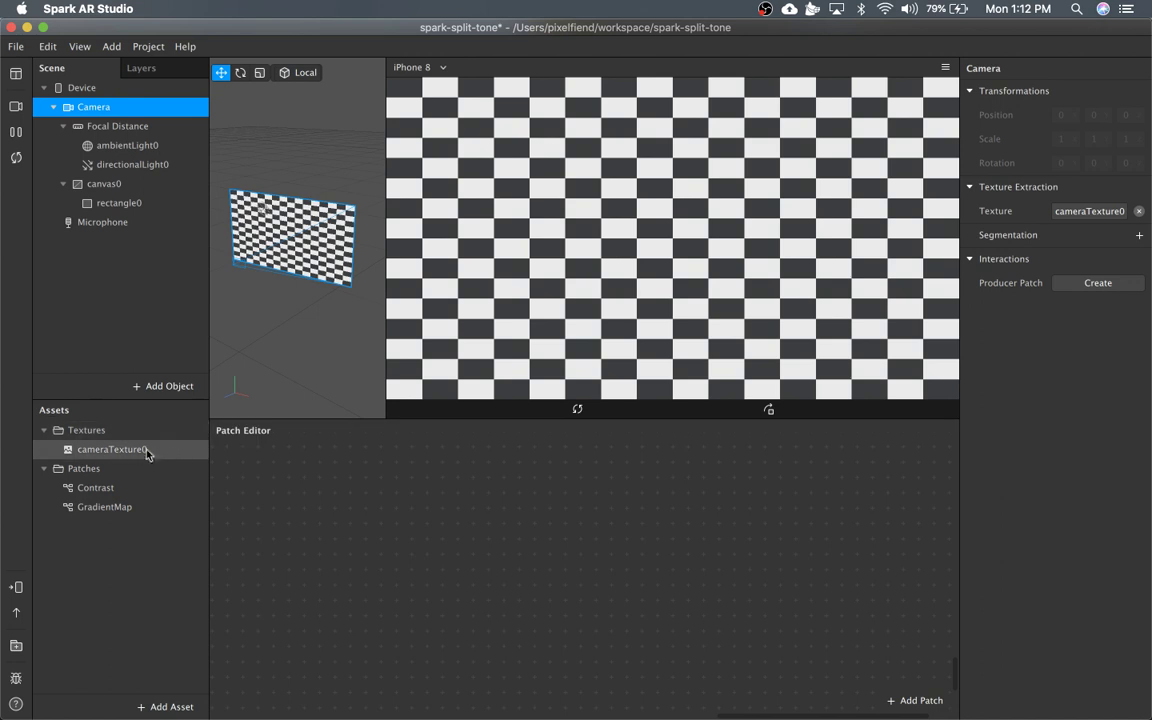
{"action": "left_click_drag", "start_coordinate": [149, 452], "coordinate": [376, 565]}
{"action": "left_click_drag", "start_coordinate": [360, 610], "coordinate": [314, 509]}
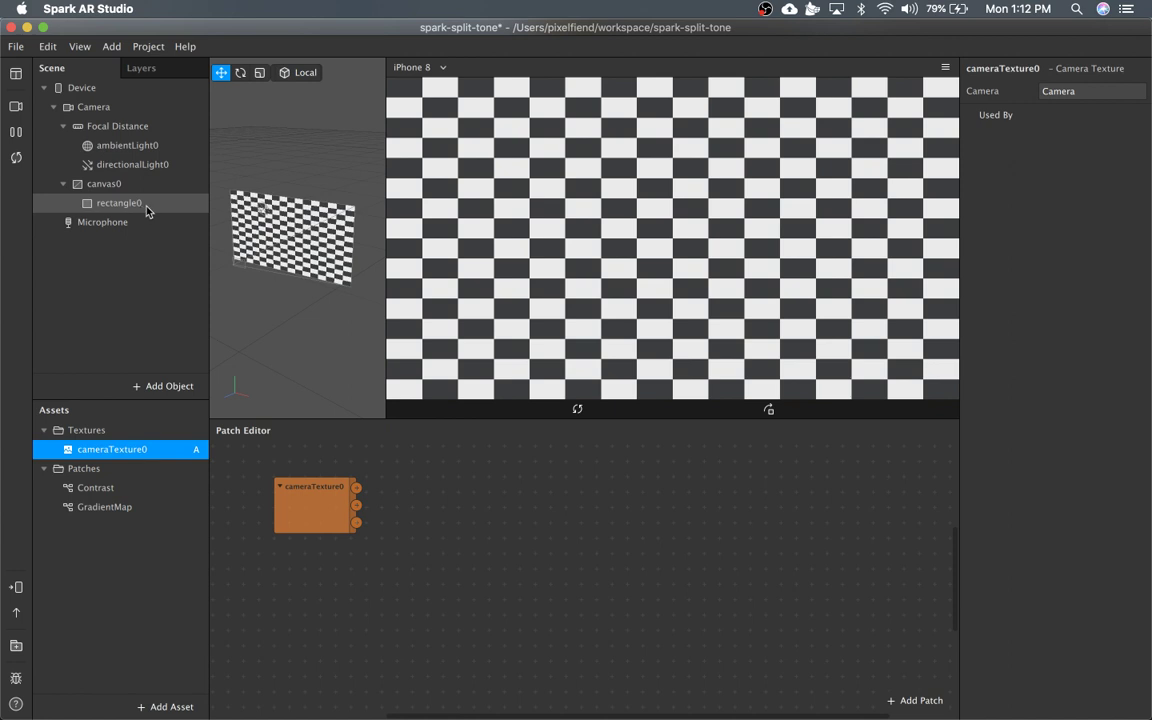
Give the rectangle a new material with the Flat shader type and create a patch for its diffuse texture
{"action": "left_click", "coordinate": [130, 164]}
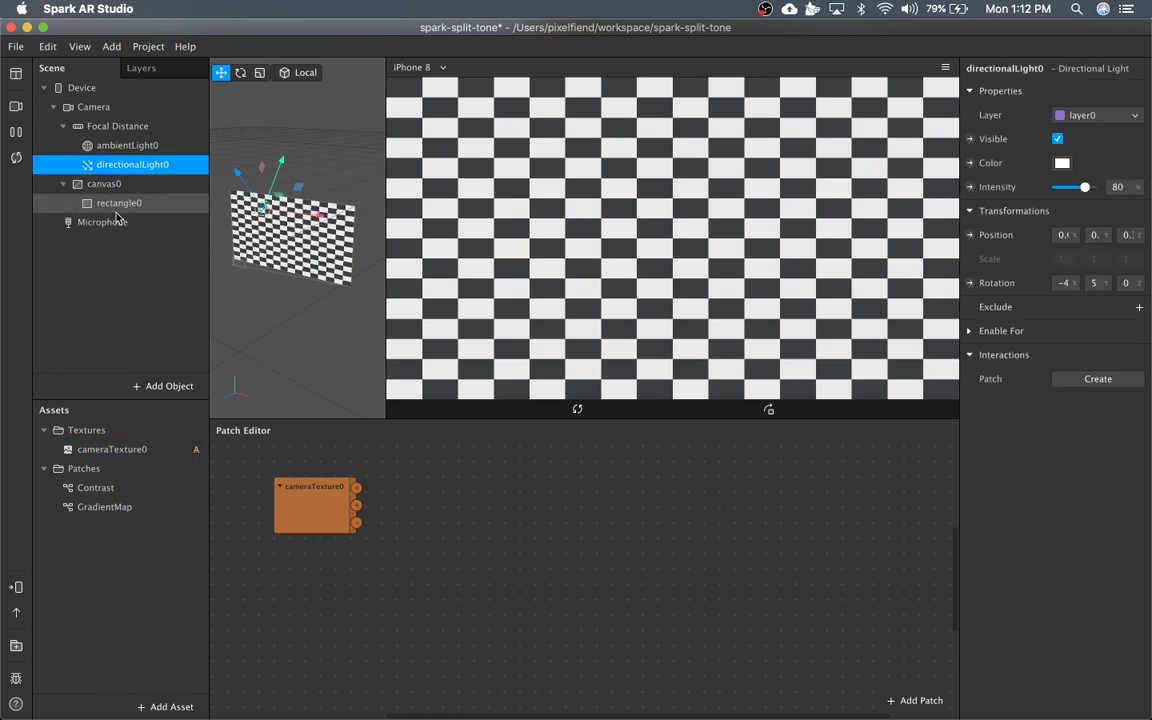
{"action": "left_click", "coordinate": [116, 211]}
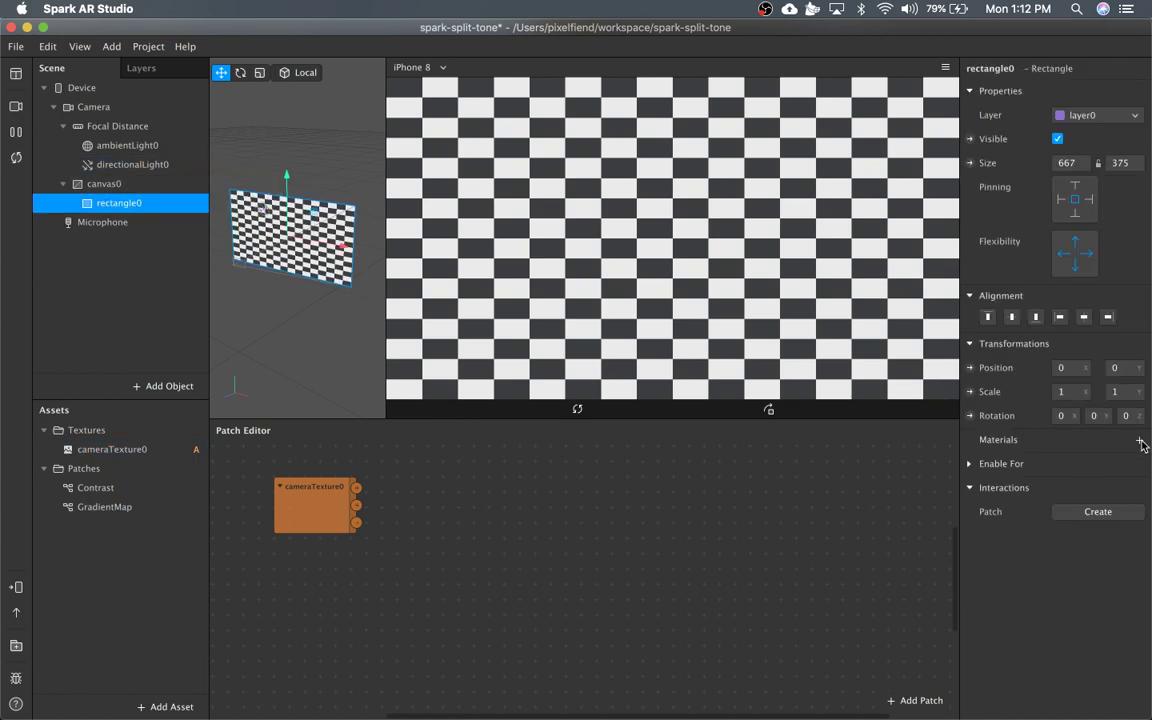
{"action": "left_click", "coordinate": [1140, 441]}
{"action": "left_click", "coordinate": [1096, 476]}
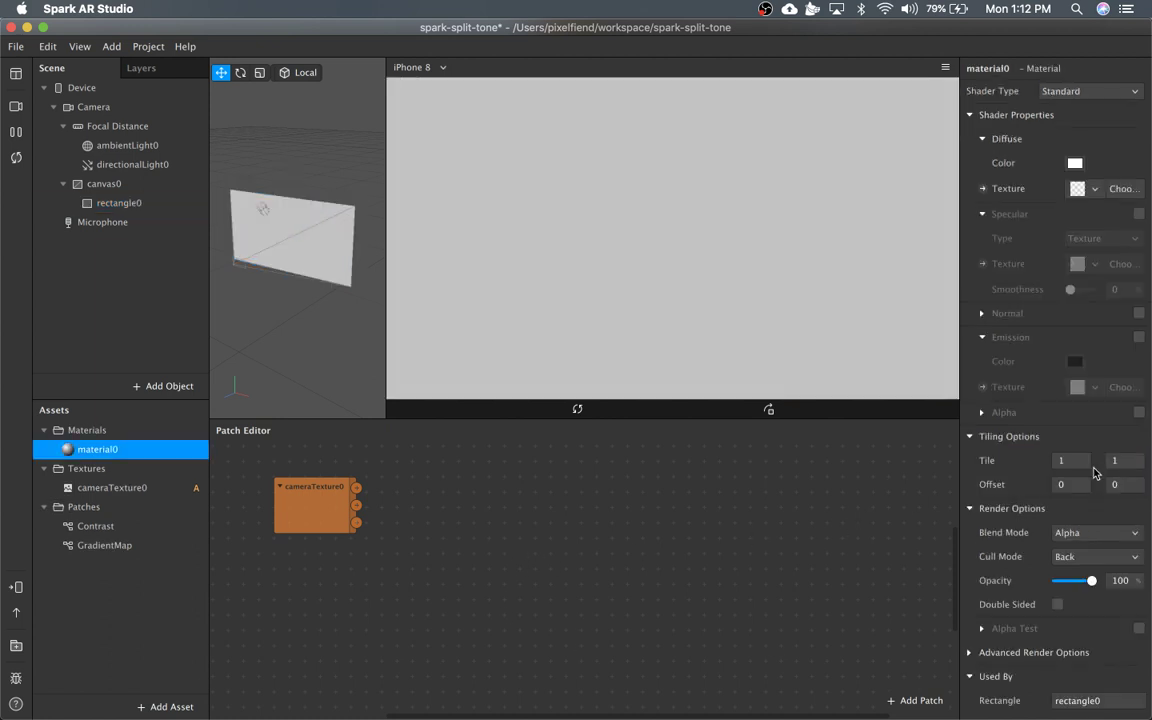
{"action": "left_click", "coordinate": [1079, 92]}
{"action": "key", "text": "Up"}
{"action": "key", "text": "Return"}
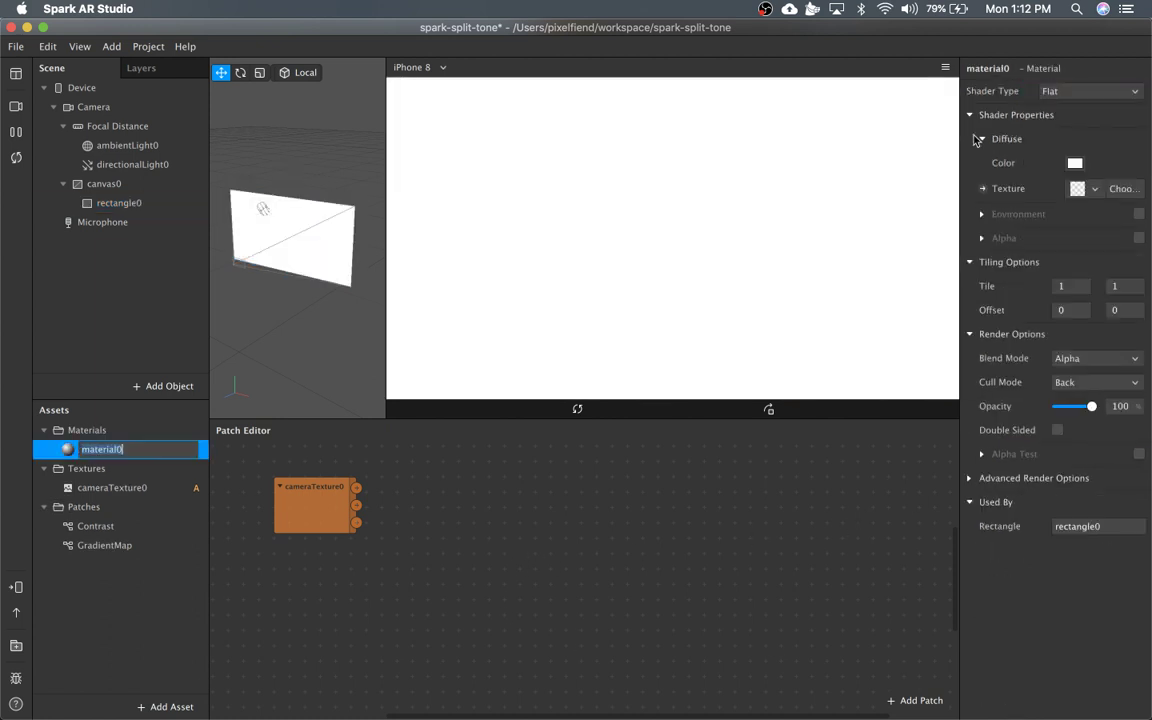
{"action": "left_click", "coordinate": [982, 189]}
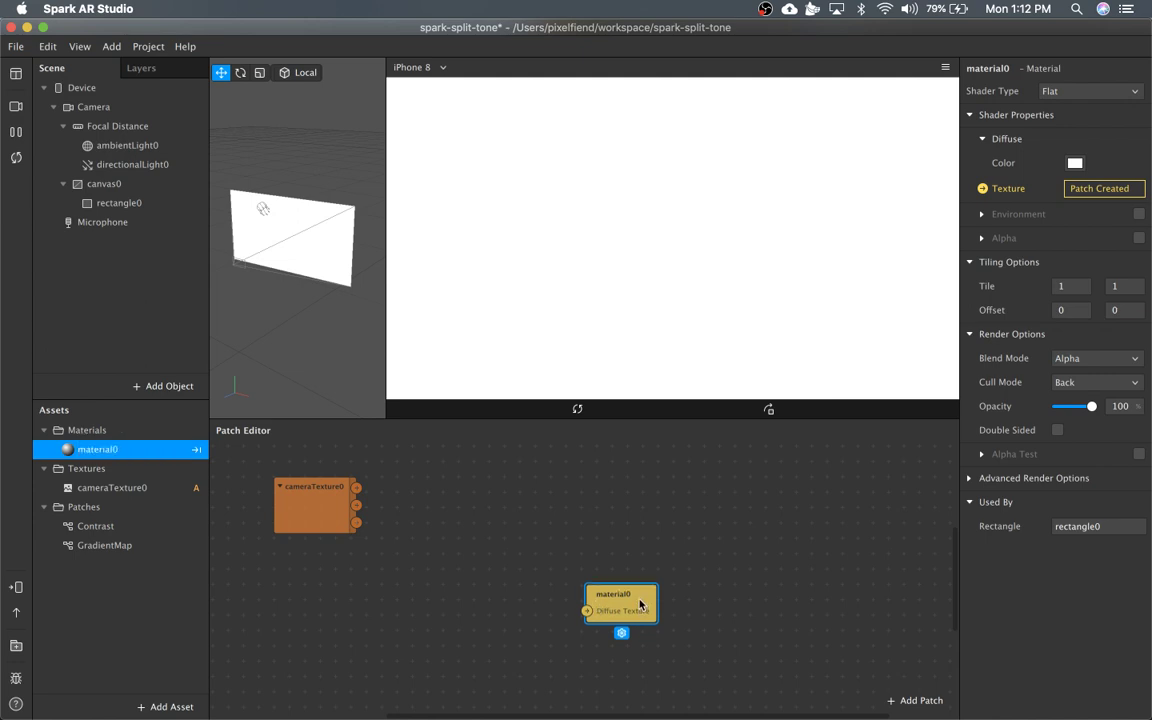
Connect the RGBA output of the cameraTexture0 patch to the Diffuse Texture input of material0 and space the two patches apart
{"action": "left_click_drag", "start_coordinate": [607, 604], "coordinate": [510, 514]}
{"action": "left_click_drag", "start_coordinate": [358, 488], "coordinate": [625, 495]}
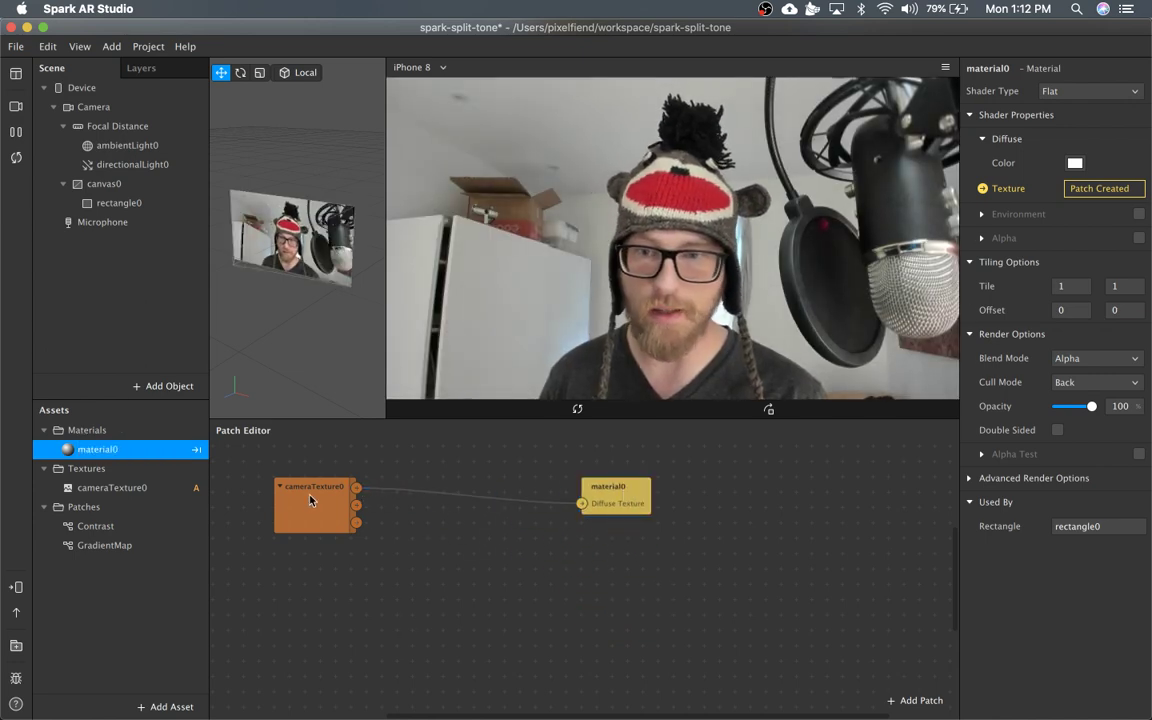
{"action": "left_click_drag", "start_coordinate": [311, 499], "coordinate": [290, 506]}
{"action": "left_click", "coordinate": [381, 529]}
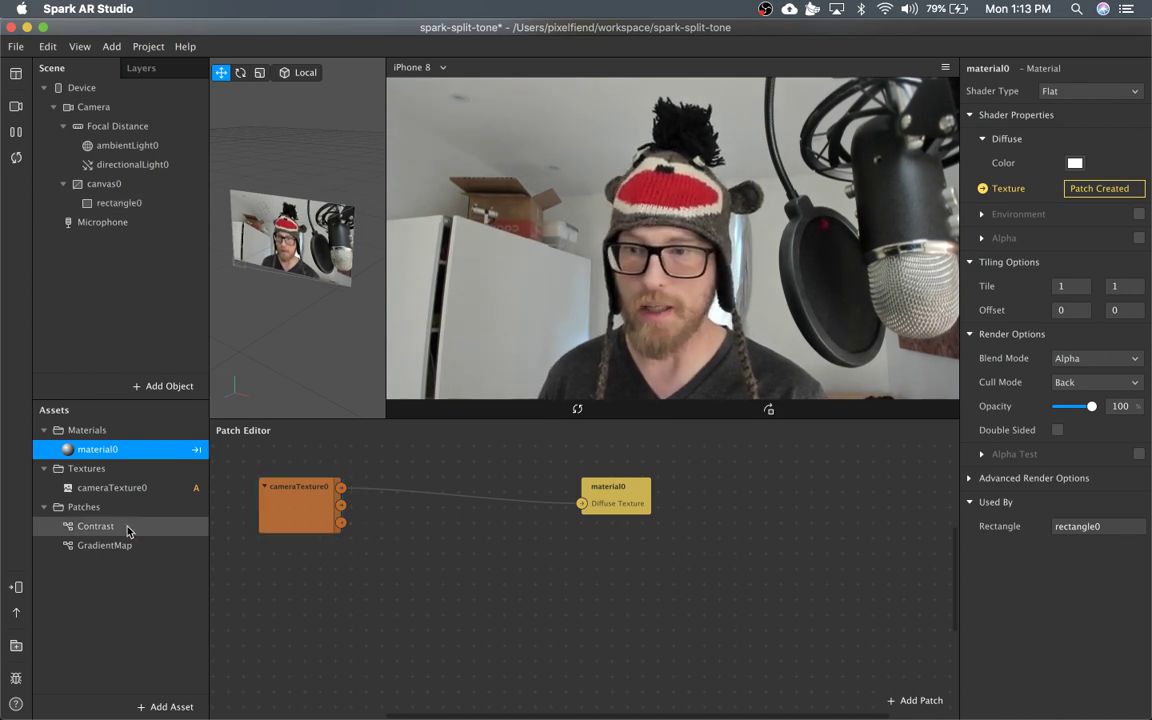
Insert the Contrast patch between cameraTexture0 and material0, wiring RGBA into its Texture input and its output into Diffuse Texture
{"action": "left_click_drag", "start_coordinate": [112, 527], "coordinate": [502, 512]}
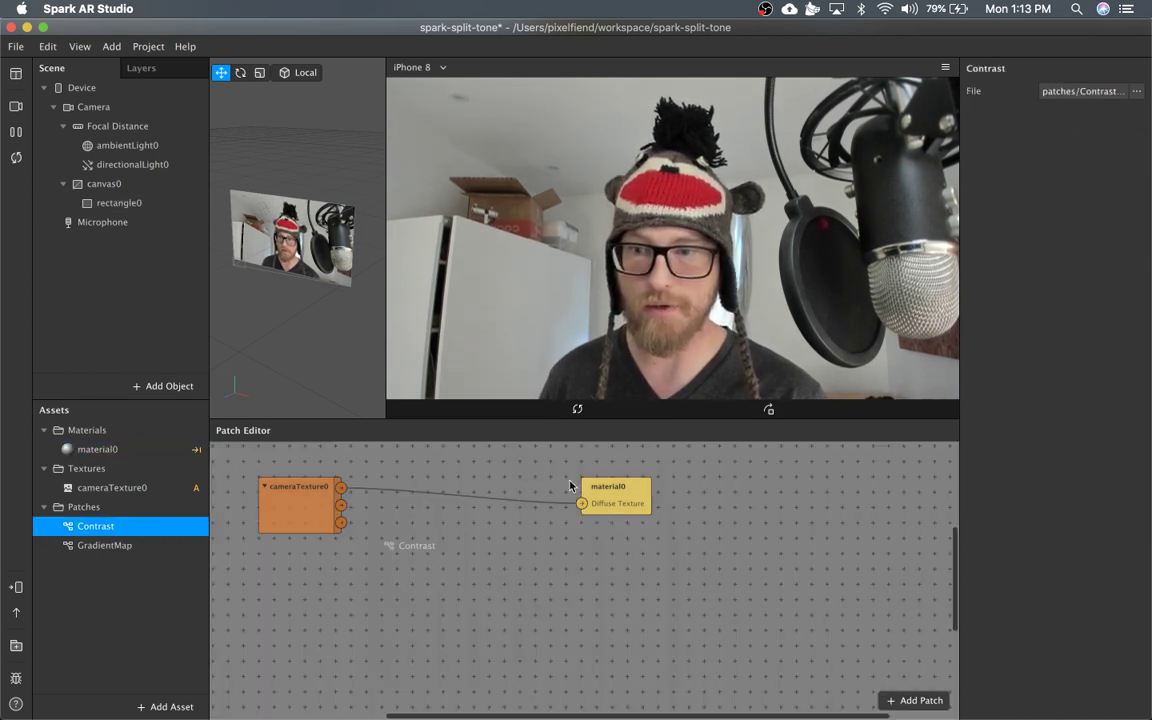
{"action": "left_click_drag", "start_coordinate": [570, 486], "coordinate": [425, 540]}
{"action": "left_click", "coordinate": [610, 490]}
{"action": "left_click_drag", "start_coordinate": [610, 490], "coordinate": [627, 490]}
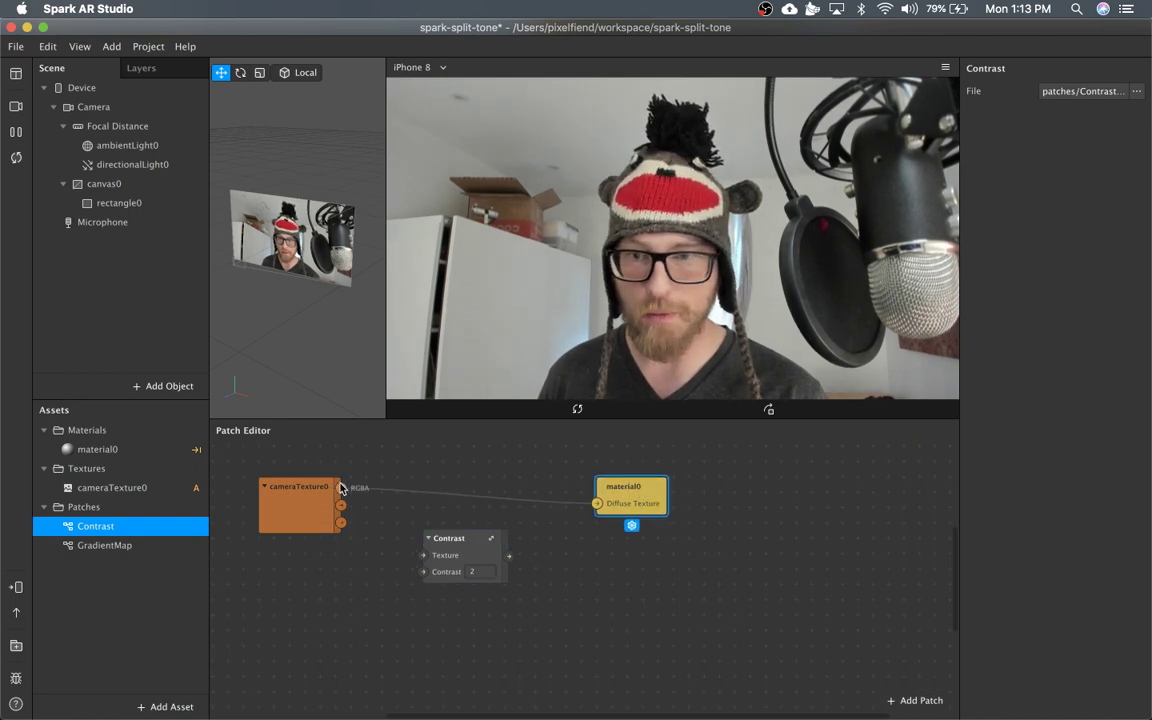
{"action": "left_click_drag", "start_coordinate": [341, 488], "coordinate": [424, 556]}
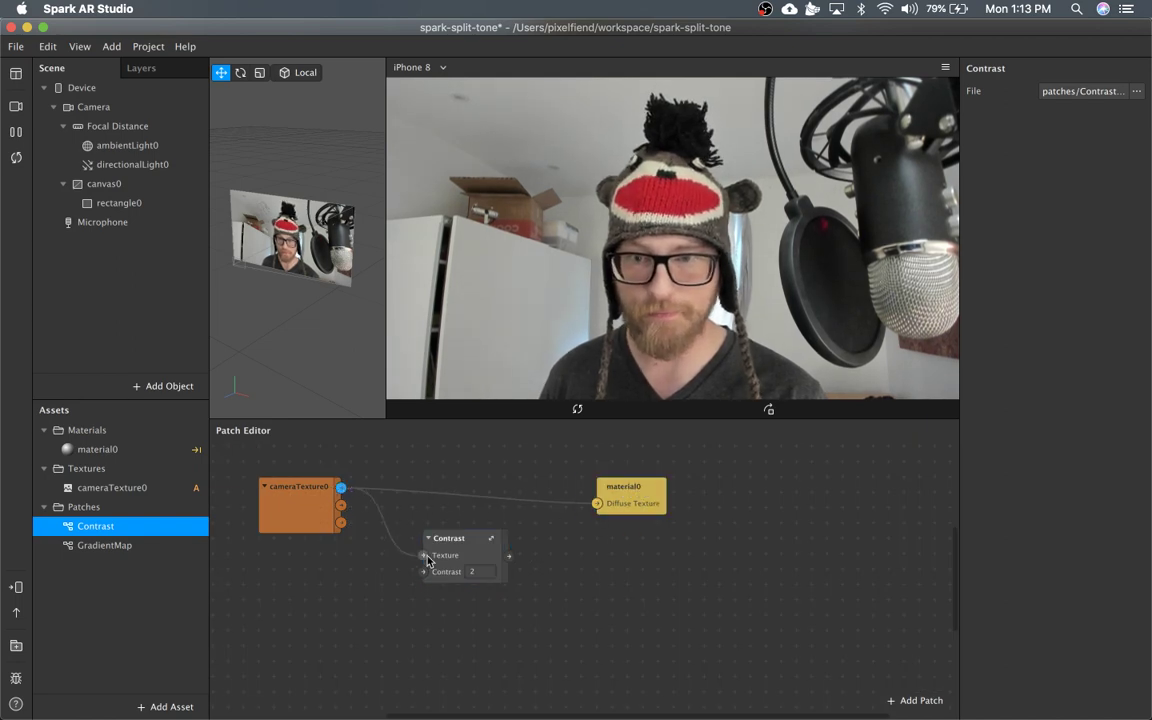
{"action": "left_click_drag", "start_coordinate": [509, 558], "coordinate": [597, 506]}
{"action": "left_click_drag", "start_coordinate": [483, 545], "coordinate": [473, 503]}
Try several strengths on the Contrast patch, such as 1.9, 1.6 and 1.1, and settle on a contrast of 1.2
{"action": "left_click", "coordinate": [491, 537]}
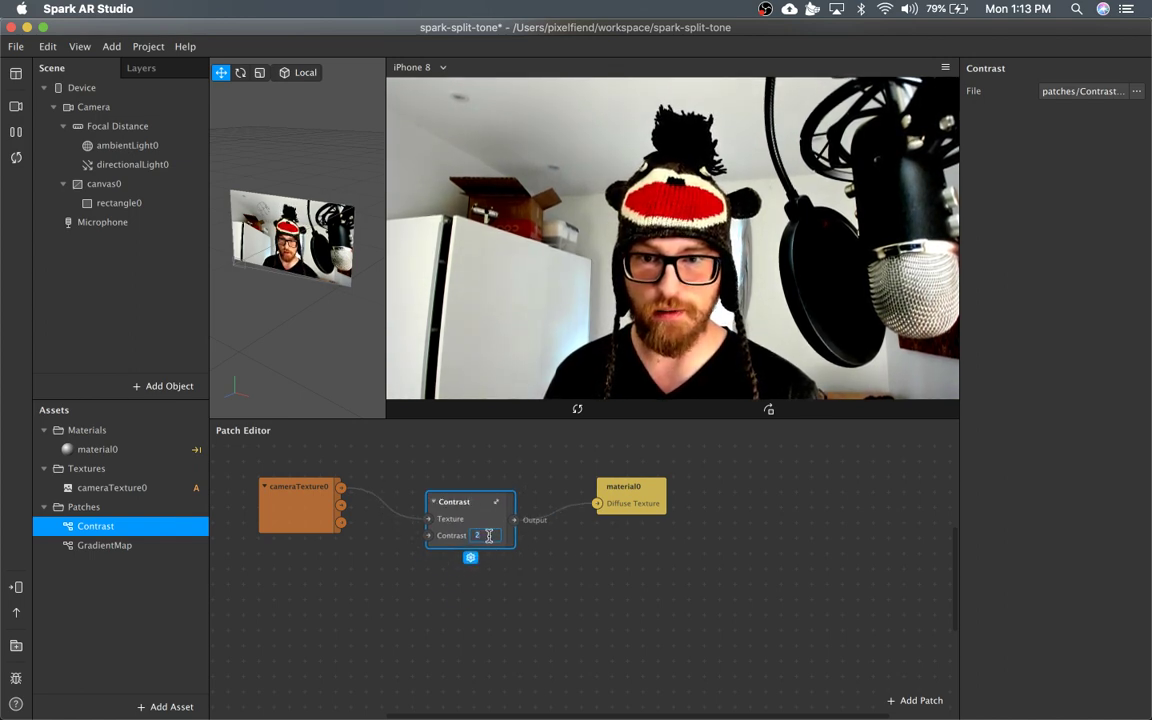
{"action": "type", "text": "1.2"}
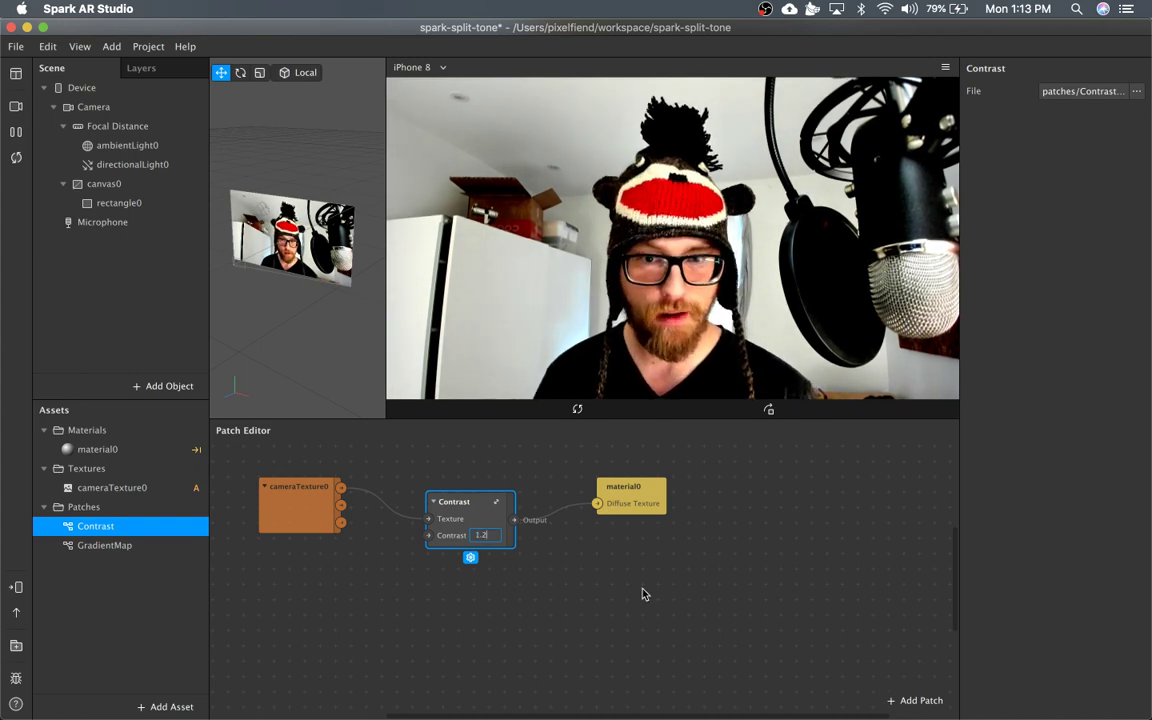
{"action": "key", "text": "BackSpace"}
{"action": "key", "text": "BackSpace"}
{"action": "key", "text": "BackSpace"}
{"action": "type", "text": "2.1"}
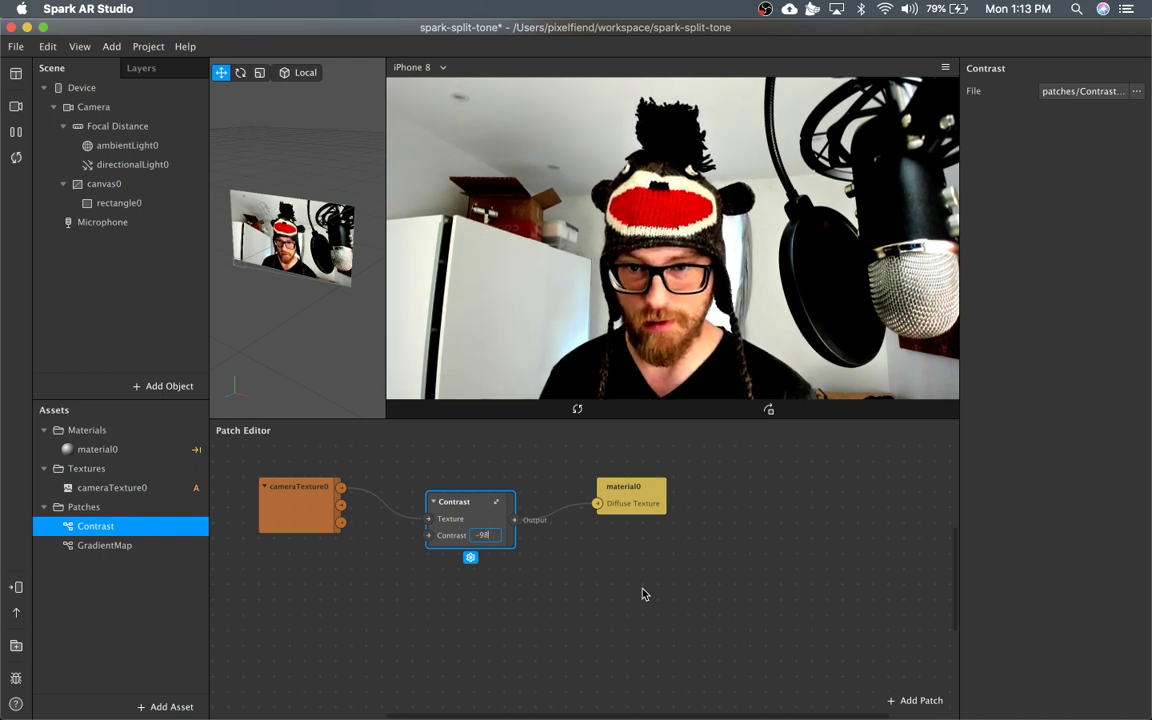
{"action": "key", "text": "BackSpace"}
{"action": "key", "text": "BackSpace"}
{"action": "key", "text": "BackSpace"}
{"action": "type", "text": "2"}
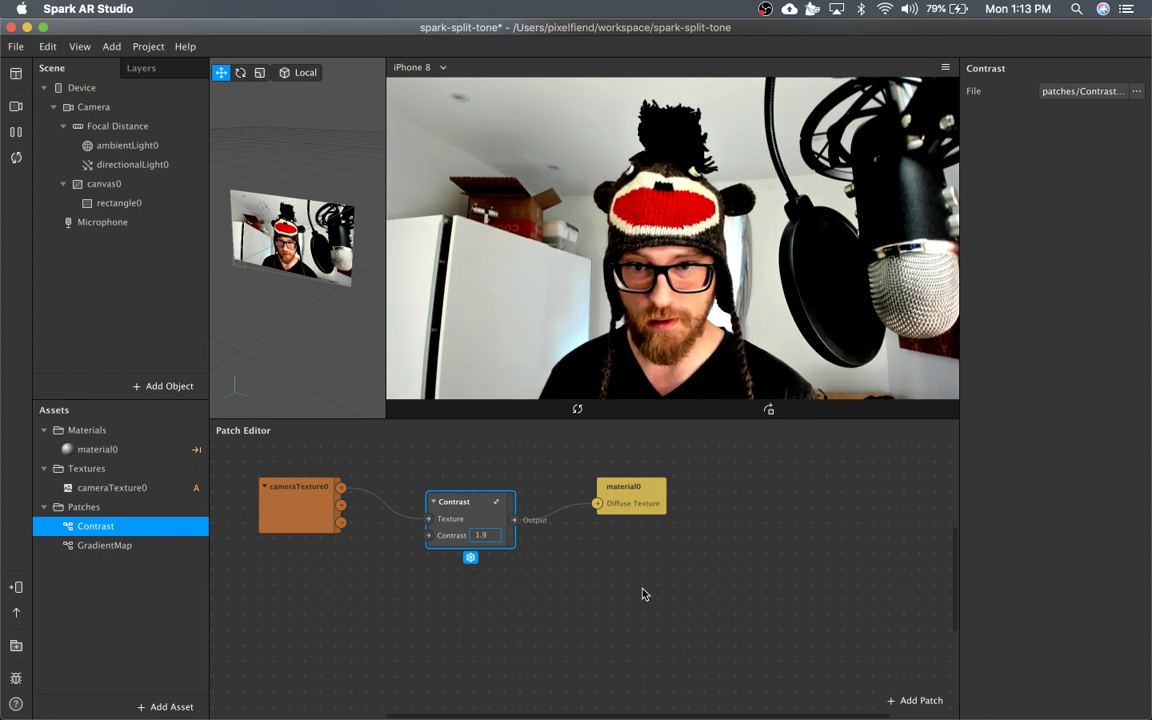
{"action": "key", "text": "BackSpace"}
{"action": "type", "text": "6"}
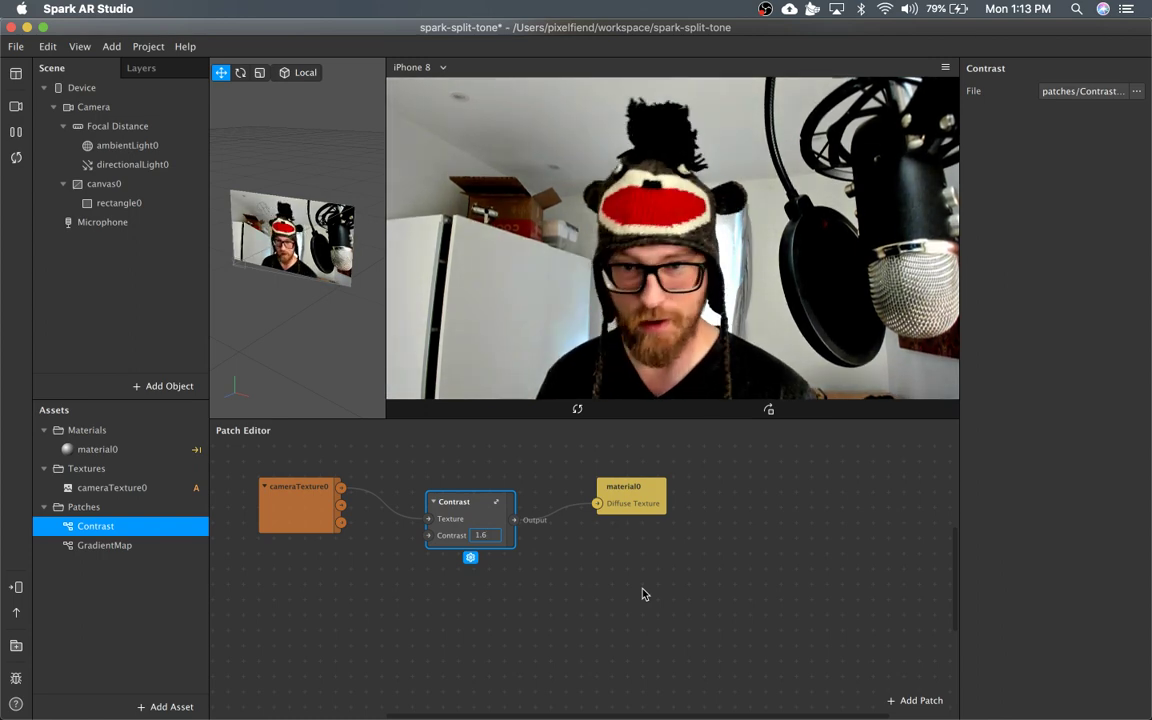
{"action": "key", "text": "BackSpace"}
{"action": "type", "text": "5"}
{"action": "key", "text": "BackSpace"}
{"action": "type", "text": "1"}
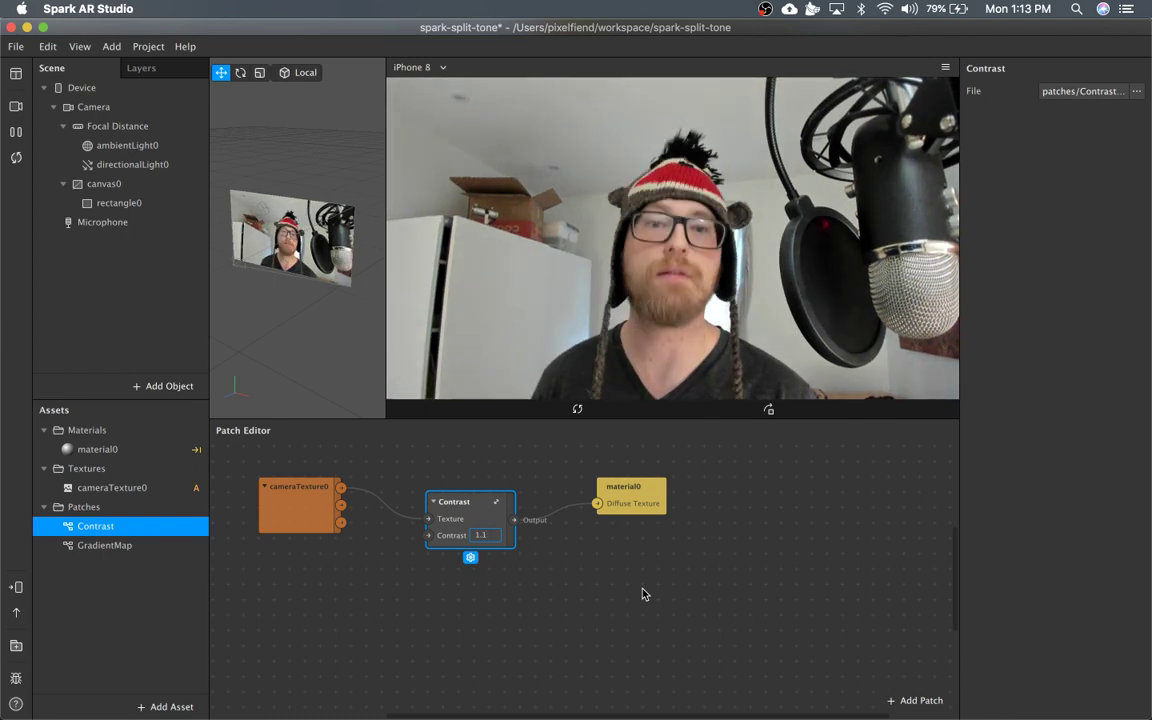
{"action": "type", "text": ".1"}
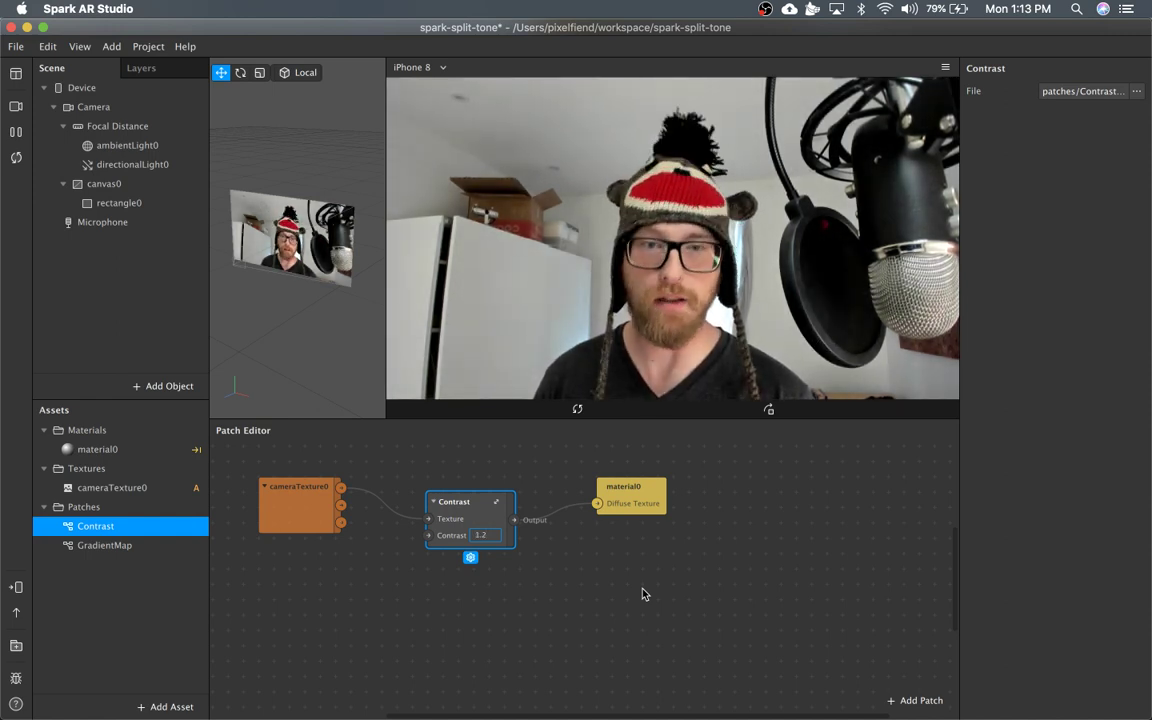
{"action": "left_click", "coordinate": [576, 622]}
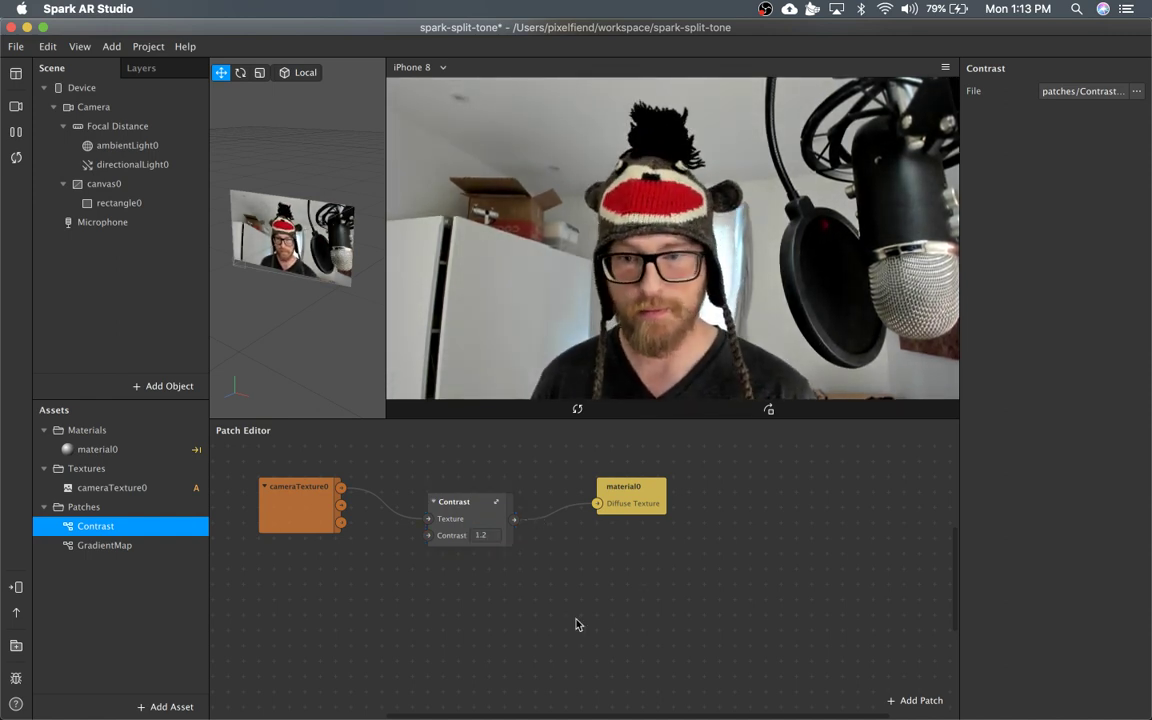
Add the GradientMap patch between Contrast and material0, wiring Contrast into its Texture input and its output into Diffuse Texture
{"action": "left_click_drag", "start_coordinate": [463, 506], "coordinate": [401, 472]}
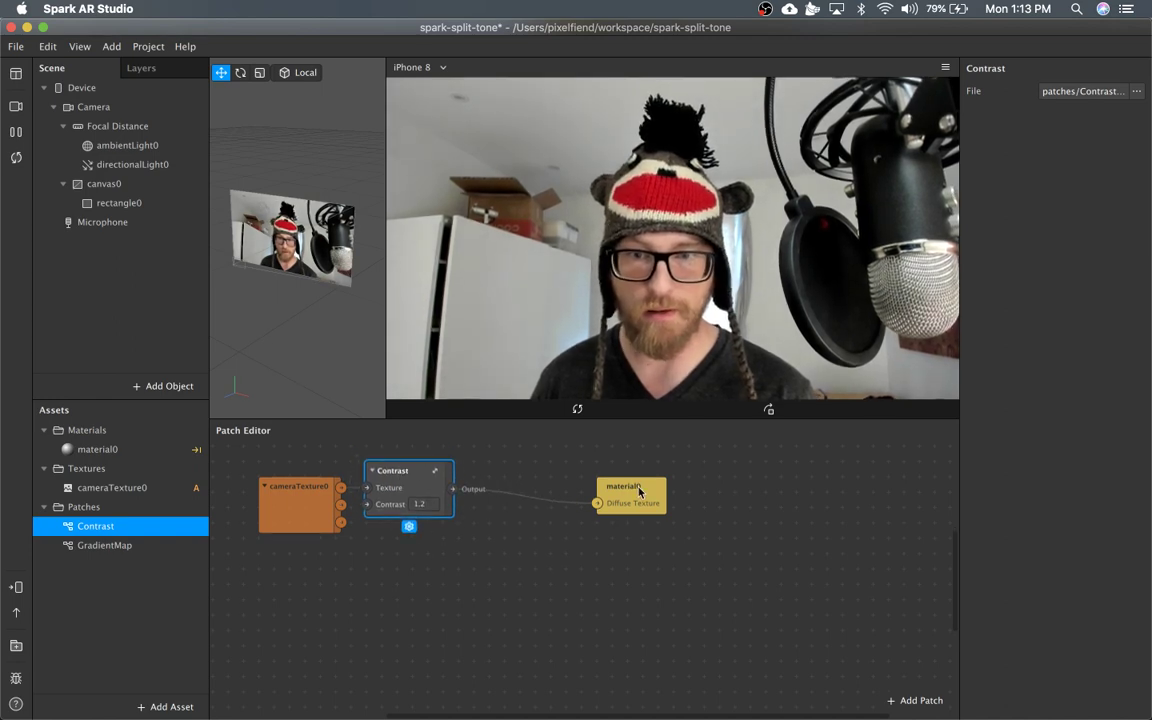
{"action": "left_click_drag", "start_coordinate": [624, 487], "coordinate": [792, 487]}
{"action": "left_click_drag", "start_coordinate": [117, 553], "coordinate": [676, 566]}
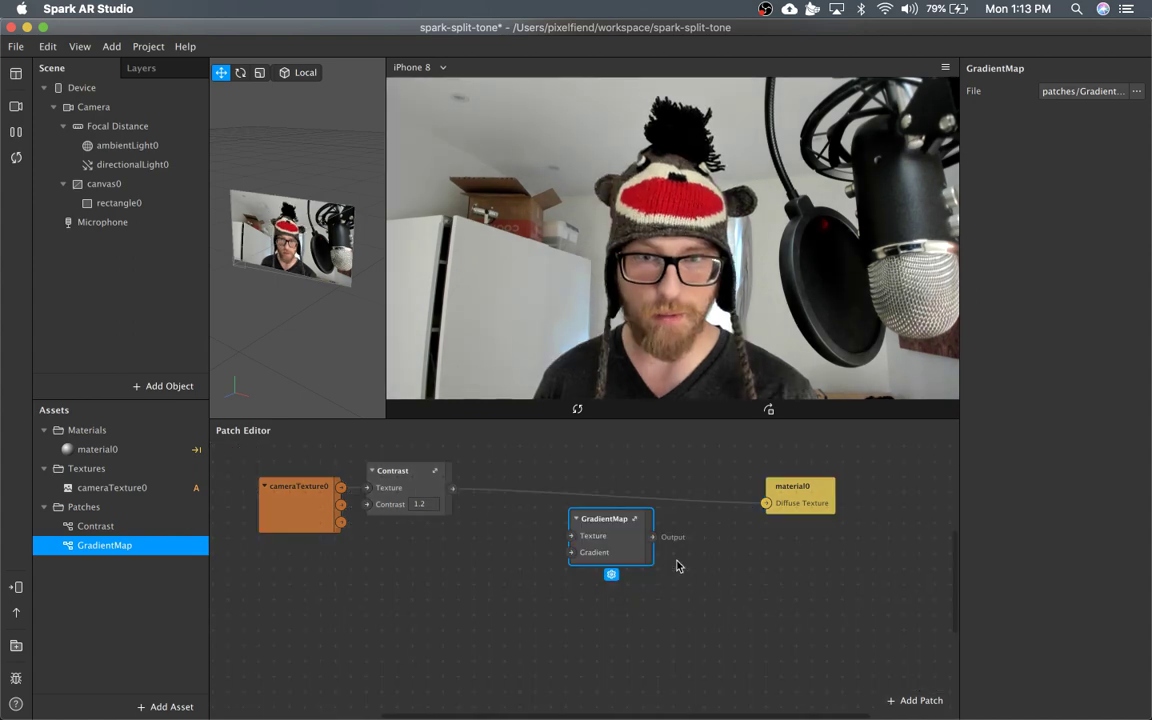
{"action": "left_click_drag", "start_coordinate": [612, 514], "coordinate": [621, 485]}
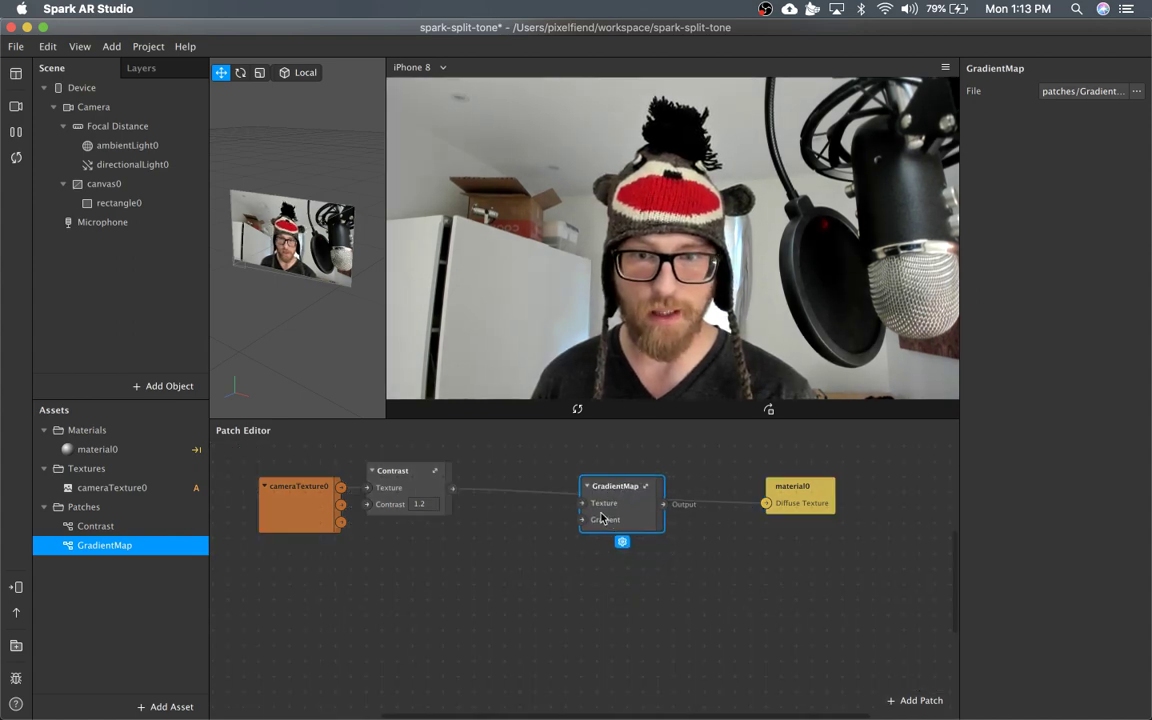
{"action": "left_click_drag", "start_coordinate": [452, 488], "coordinate": [582, 503]}
{"action": "left_click_drag", "start_coordinate": [663, 504], "coordinate": [765, 504]}
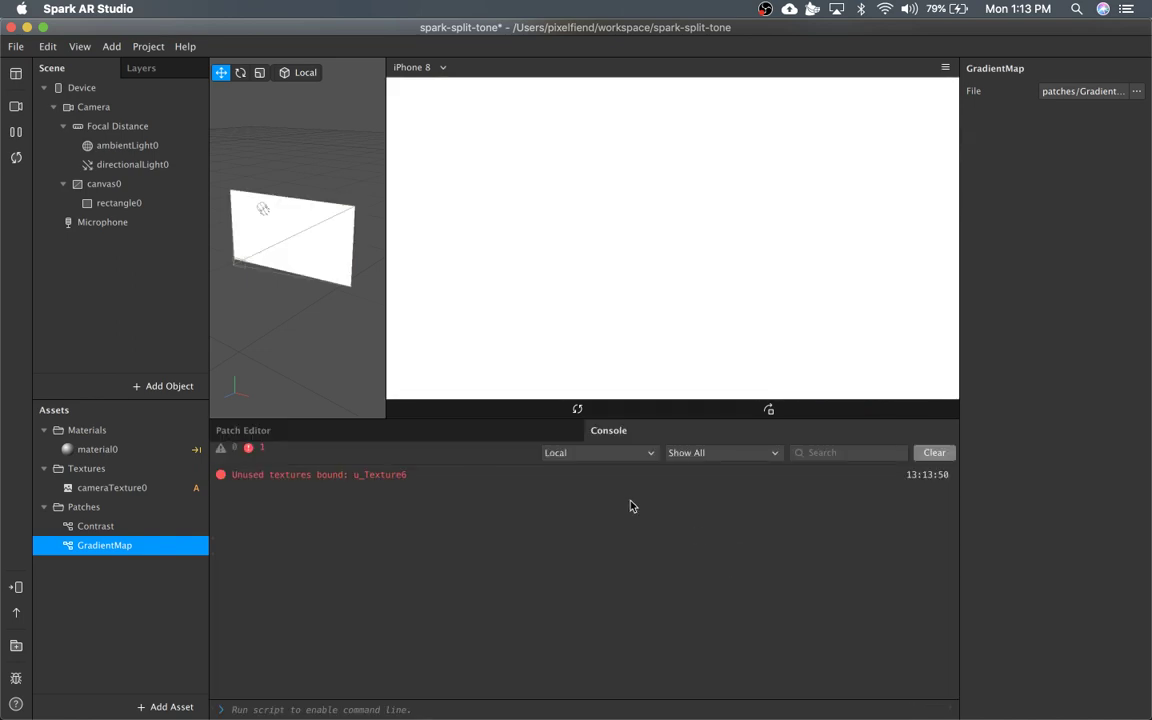
Return to the Patch Editor and bypass GradientMap by connecting the Contrast output directly to material0's Diffuse Texture
{"action": "left_click", "coordinate": [350, 440]}
{"action": "left_click_drag", "start_coordinate": [618, 500], "coordinate": [625, 531]}
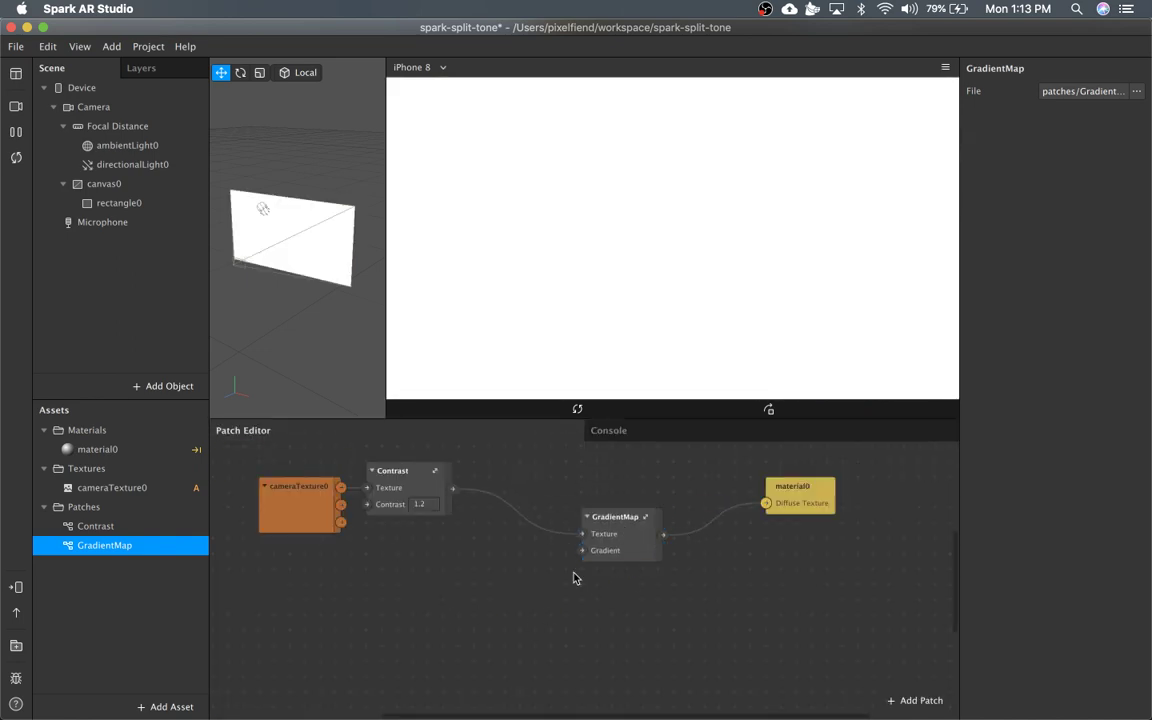
{"action": "left_click_drag", "start_coordinate": [453, 488], "coordinate": [760, 504]}
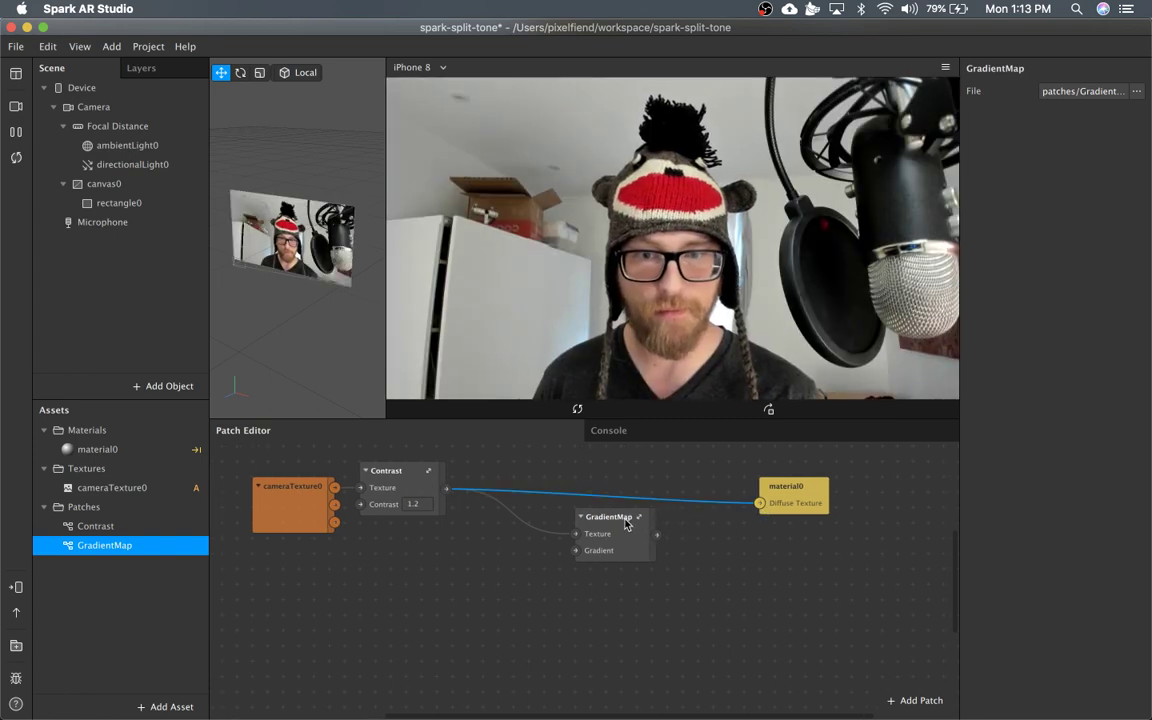
{"action": "left_click_drag", "start_coordinate": [620, 520], "coordinate": [585, 520]}
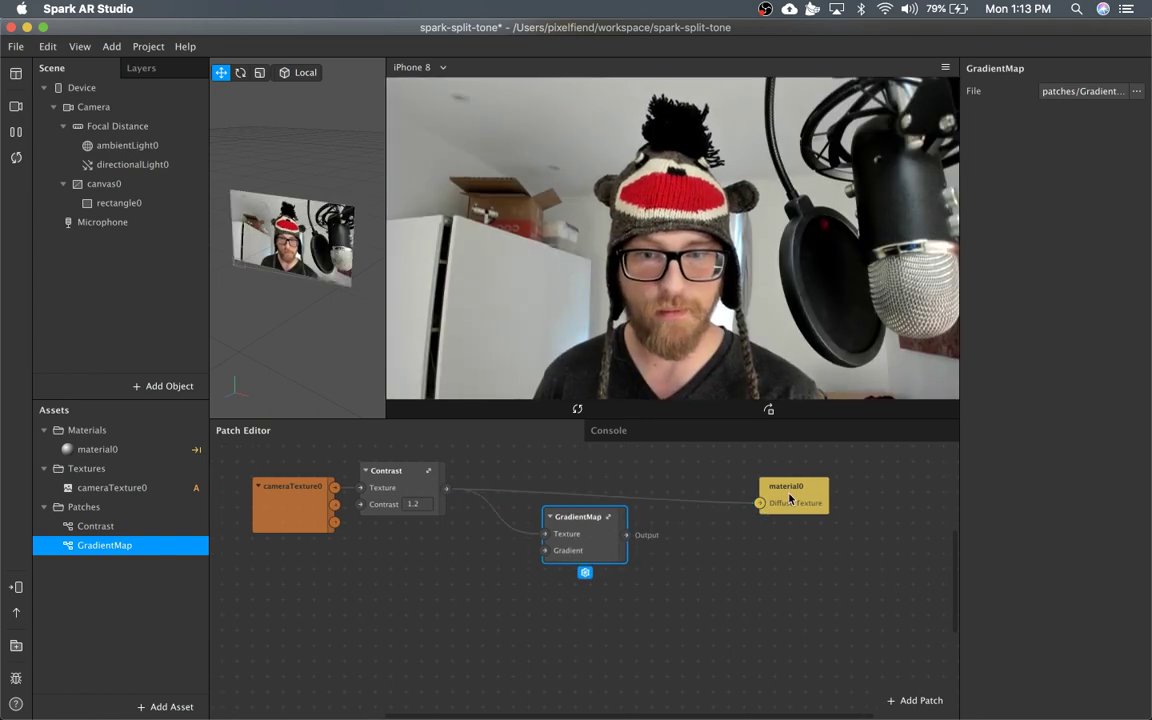
Add a Gradient patch of the Horizontal type and place it below the cameraTexture0 patch
{"action": "right_click", "coordinate": [345, 602]}
{"action": "type", "text": "gra"}
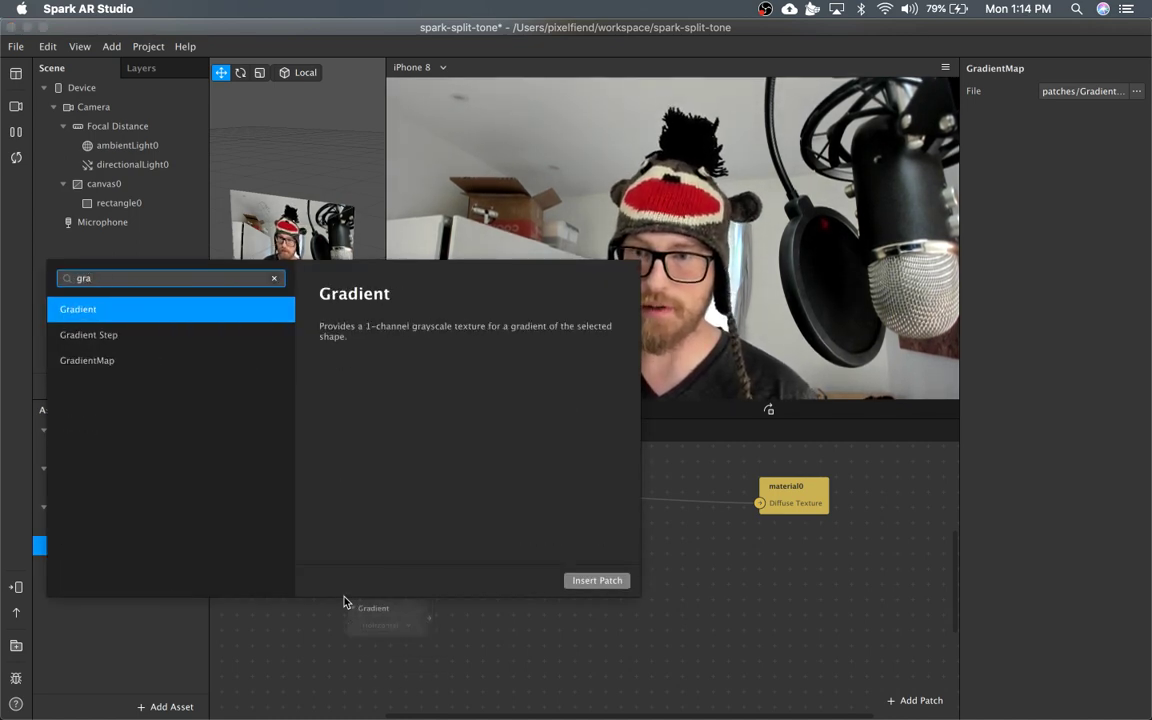
{"action": "key", "text": "Return"}
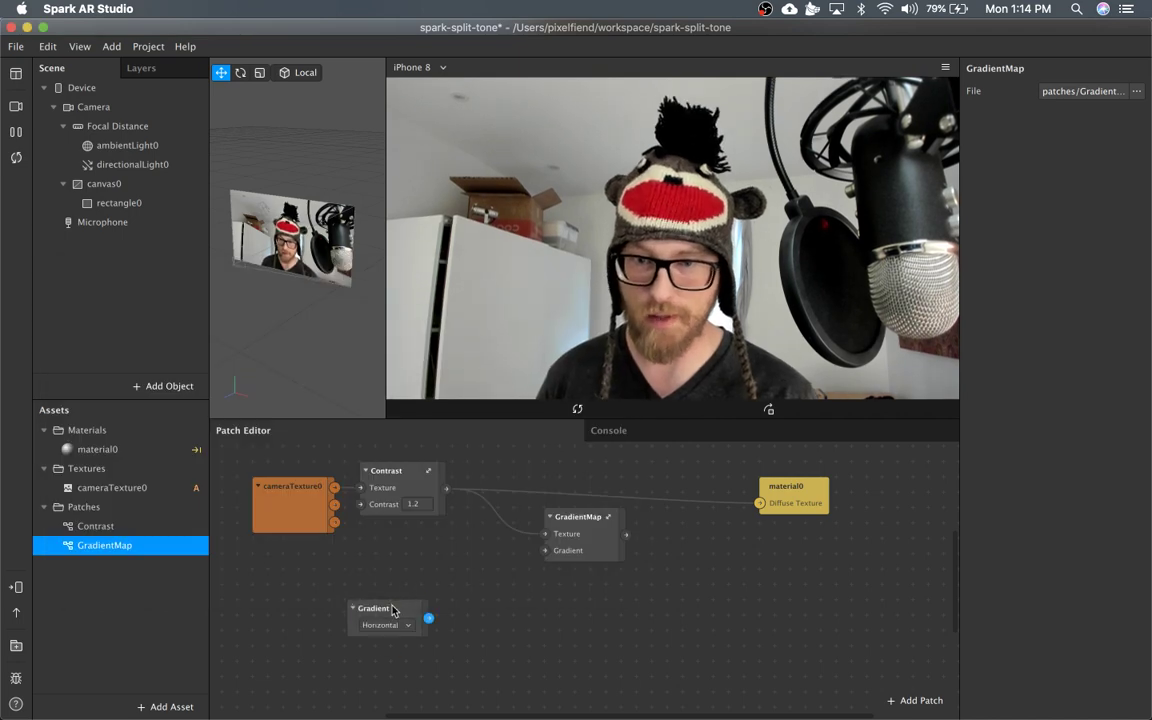
{"action": "left_click_drag", "start_coordinate": [380, 610], "coordinate": [331, 580]}
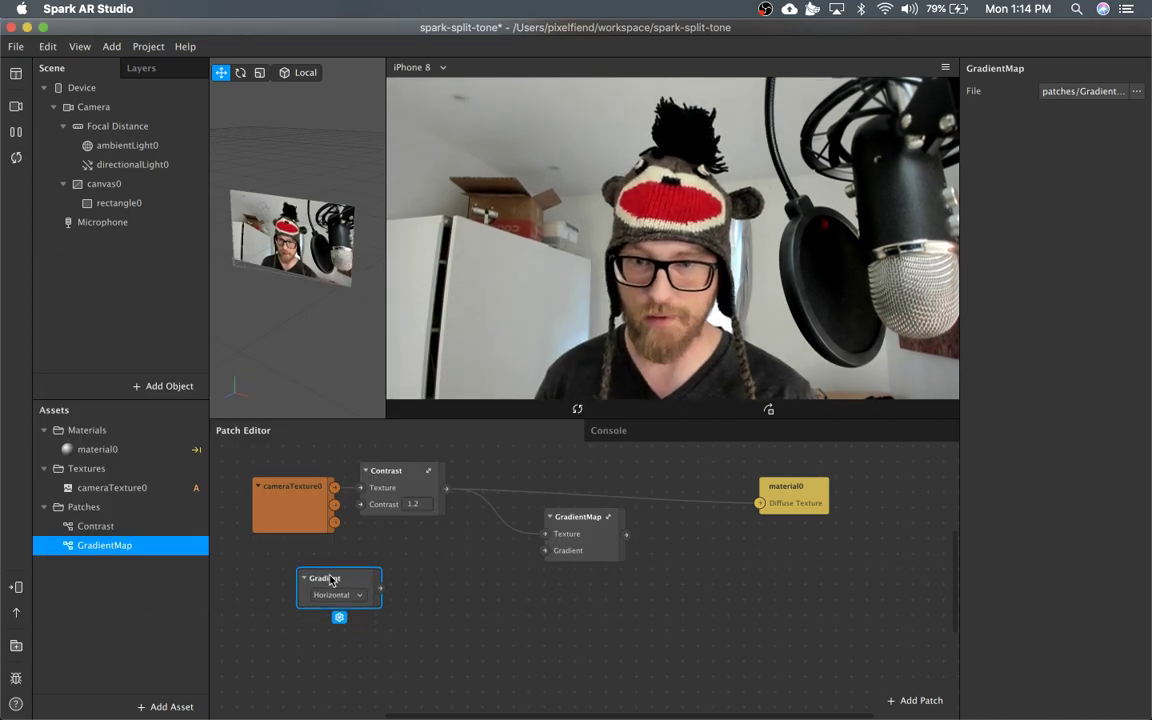
{"action": "left_click", "coordinate": [591, 521]}
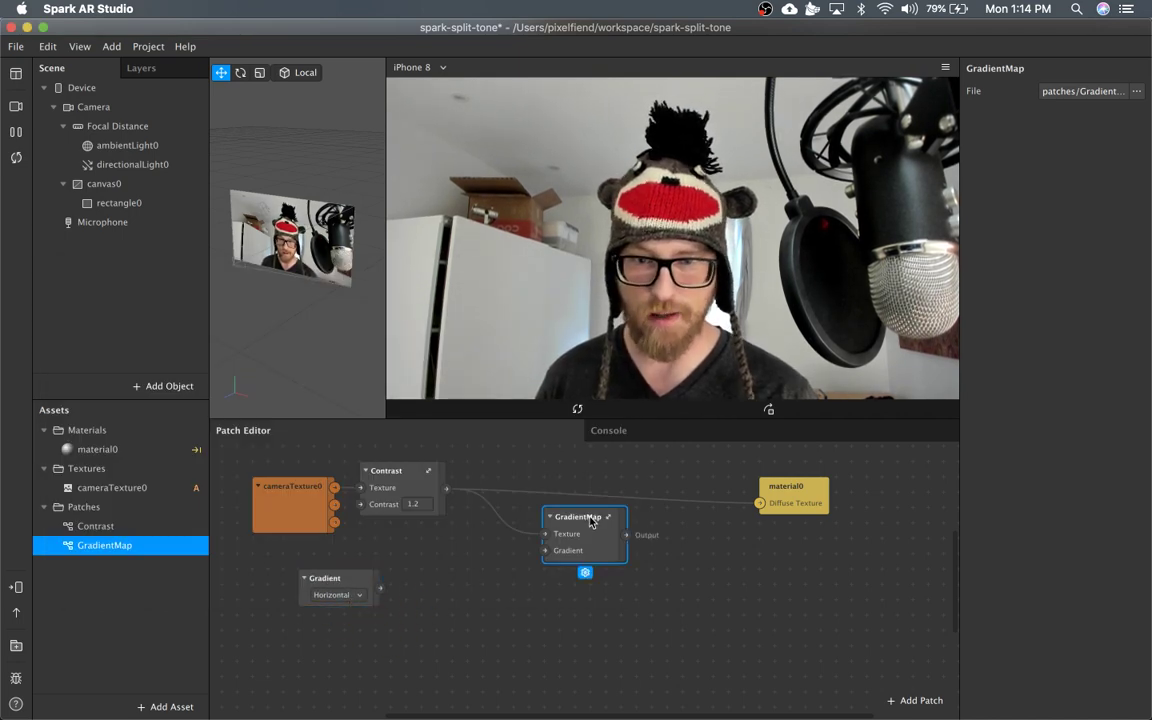
Add a Gradient Step patch fed by the horizontal Gradient's output and place it below the Contrast patch
{"action": "left_click", "coordinate": [358, 590]}
{"action": "left_click_drag", "start_coordinate": [358, 590], "coordinate": [437, 595]}
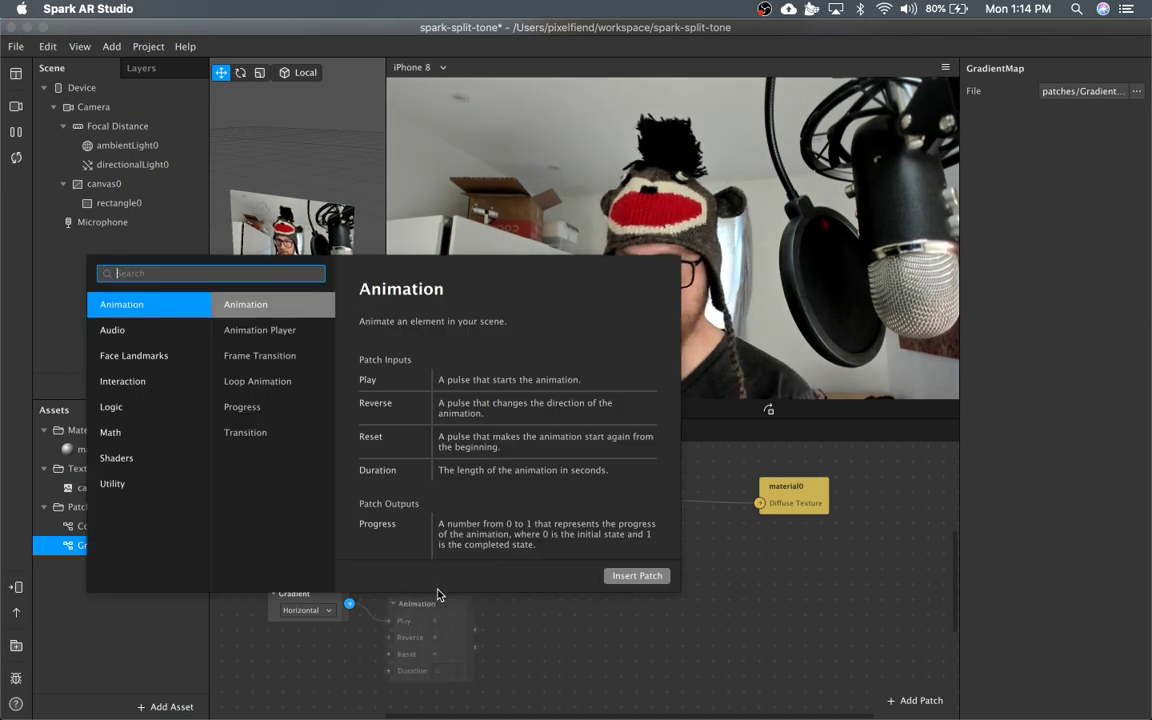
{"action": "type", "text": "gr"}
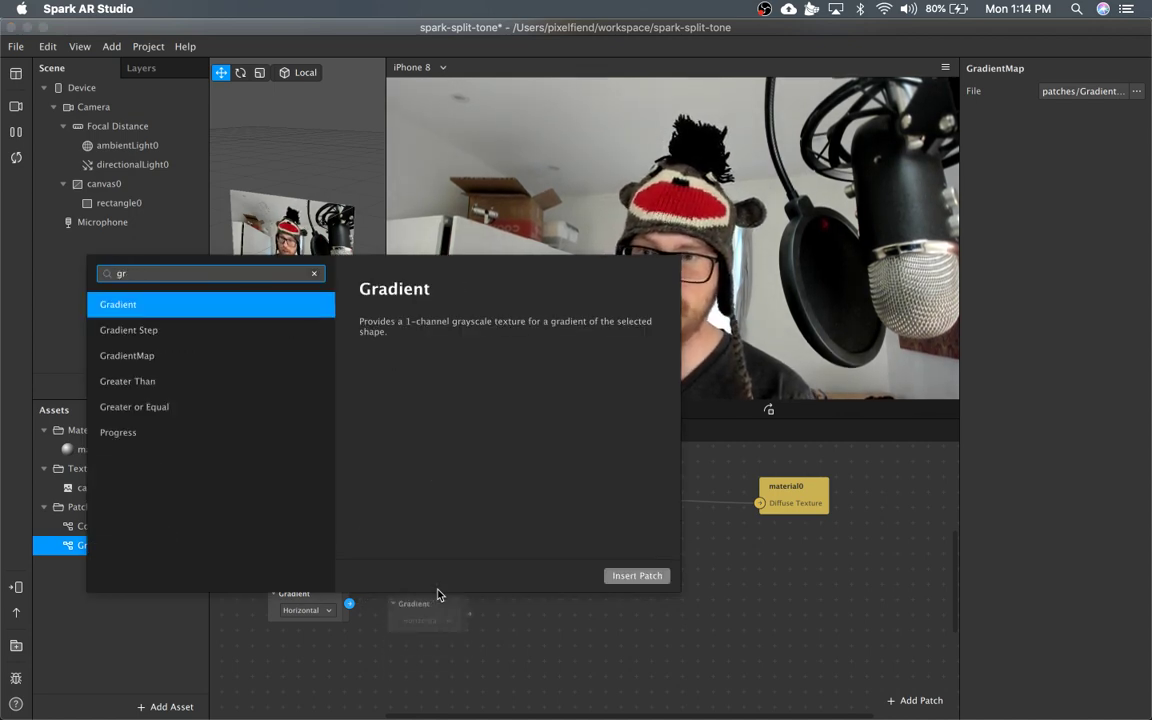
{"action": "key", "text": "Down"}
{"action": "key", "text": "Return"}
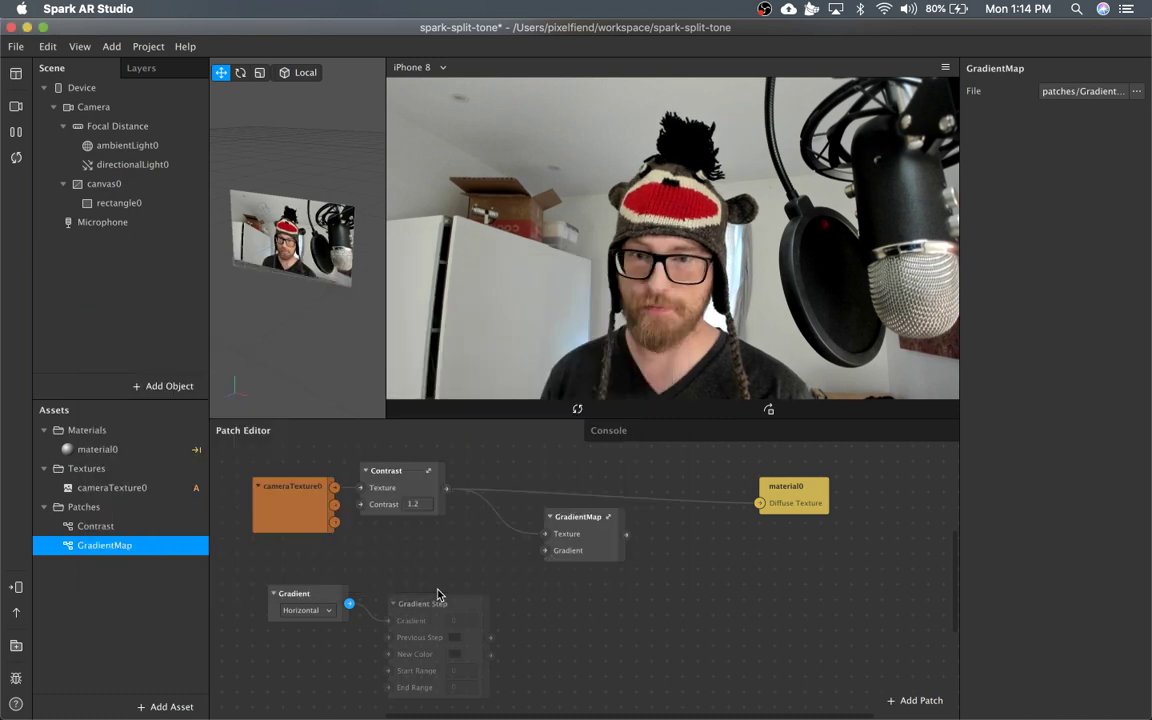
{"action": "left_click_drag", "start_coordinate": [440, 597], "coordinate": [435, 578]}
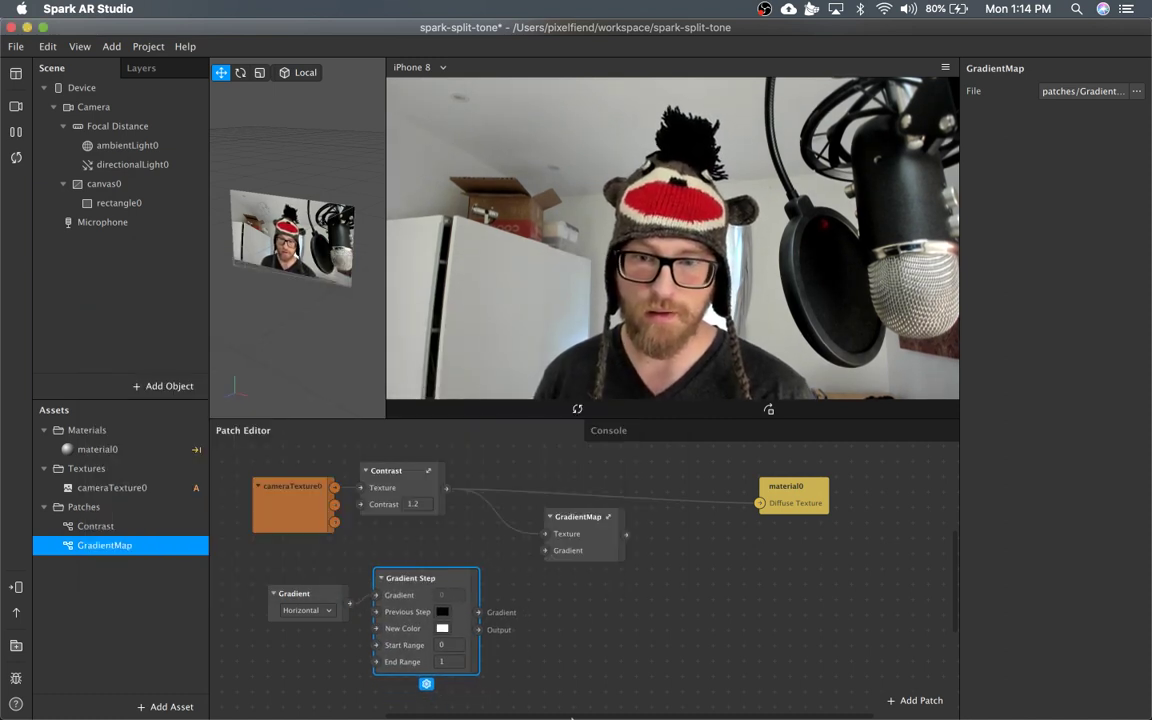
{"action": "mouse_move", "coordinate": [560, 712]}
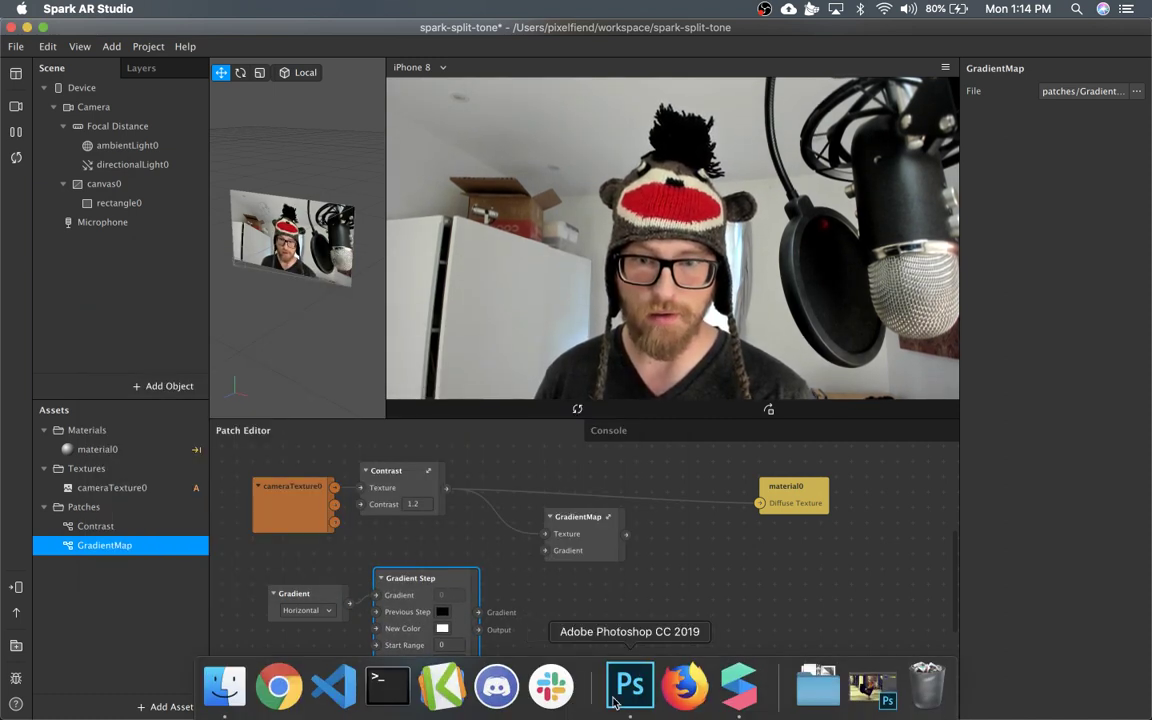
{"action": "left_click_drag", "start_coordinate": [435, 590], "coordinate": [435, 575]}
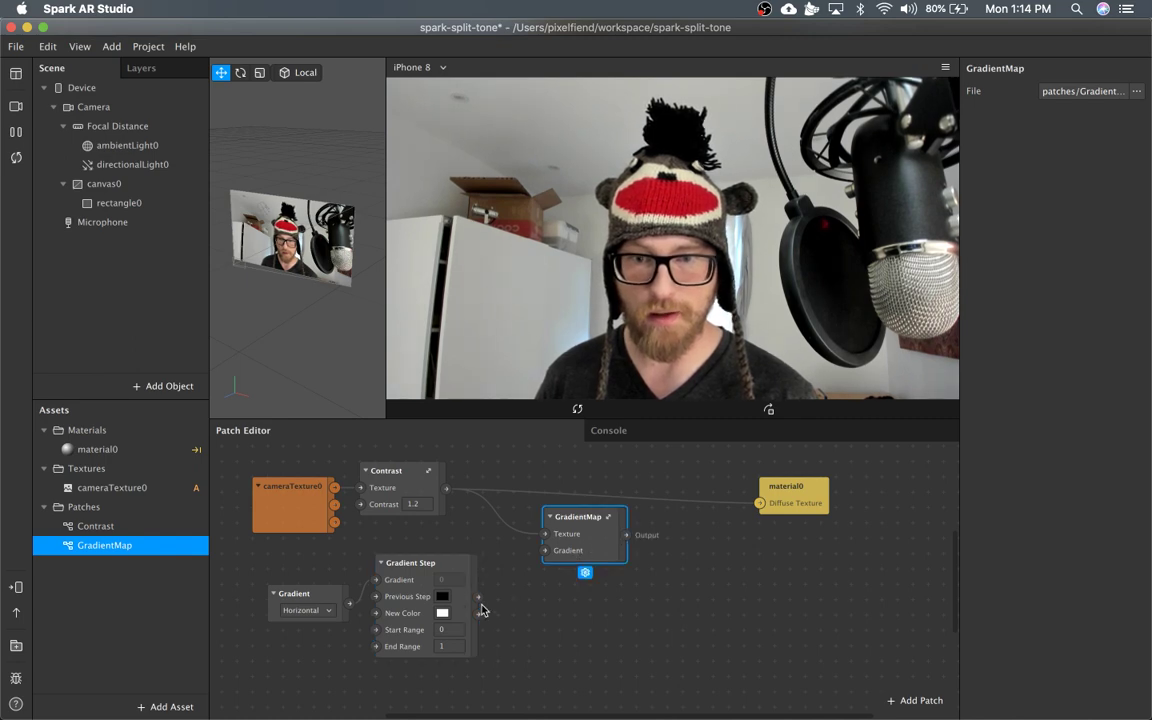
Connect the Gradient Step's Output to GradientMap's Gradient input and GradientMap's output to material0's Diffuse Texture, aligning GradientMap with the row
{"action": "left_click_drag", "start_coordinate": [479, 615], "coordinate": [563, 554]}
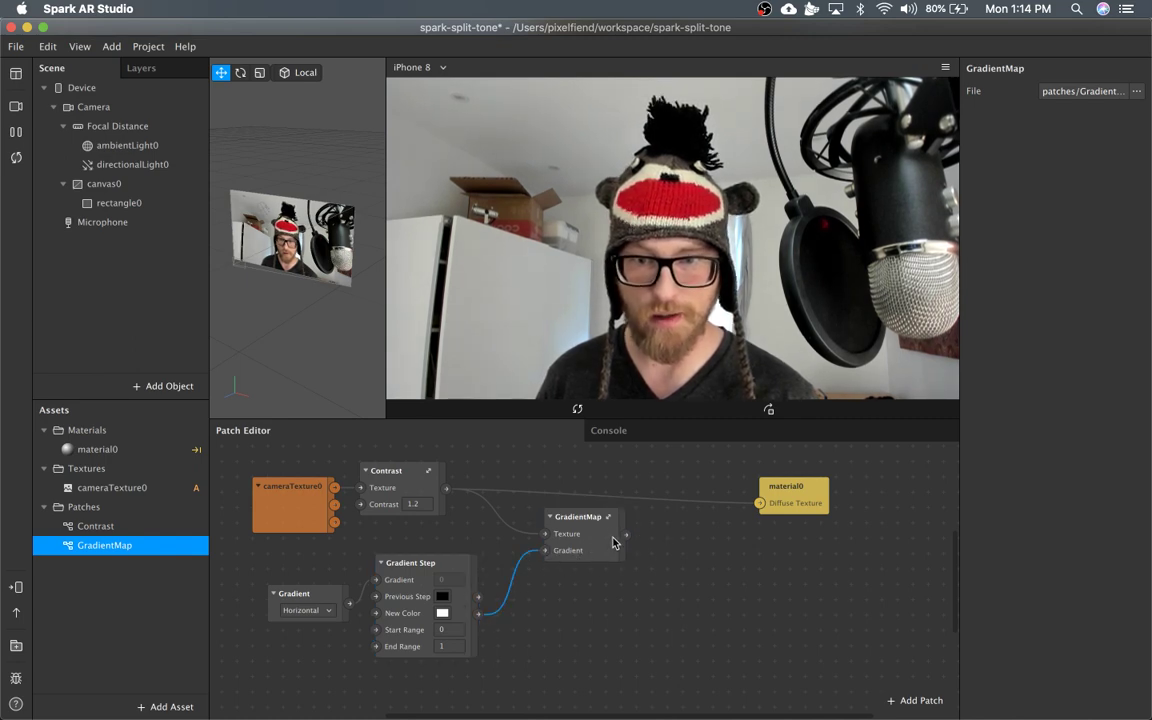
{"action": "left_click_drag", "start_coordinate": [626, 535], "coordinate": [760, 507]}
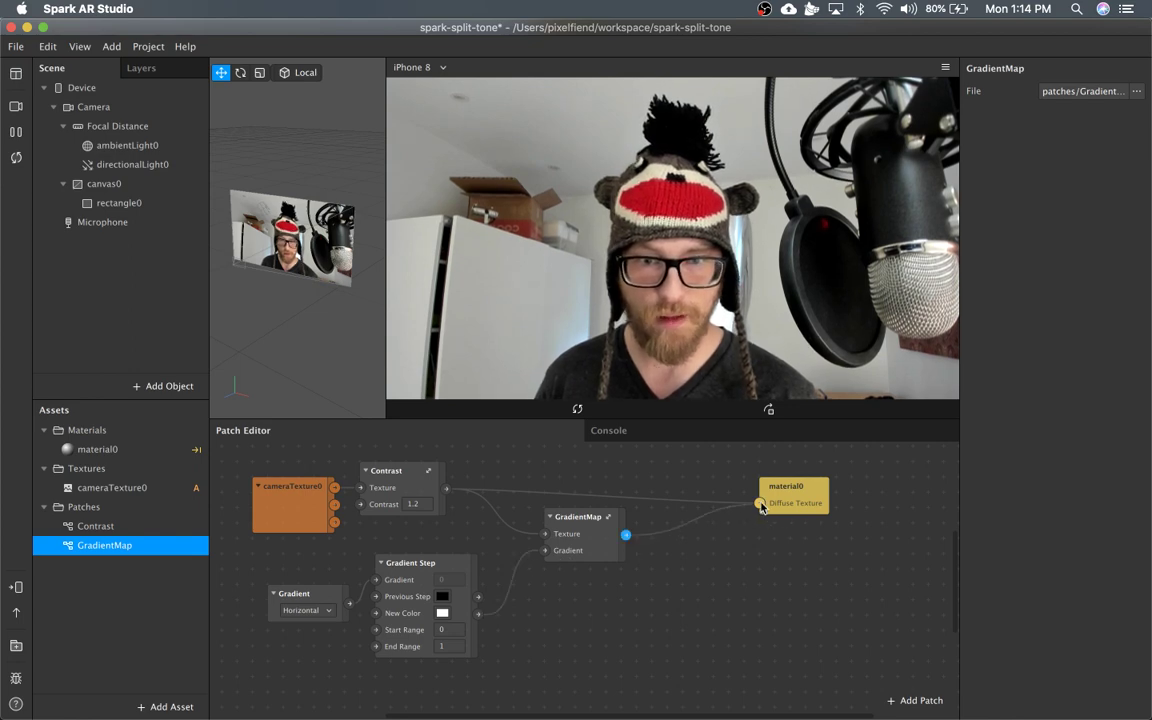
{"action": "left_click_drag", "start_coordinate": [593, 527], "coordinate": [622, 481]}
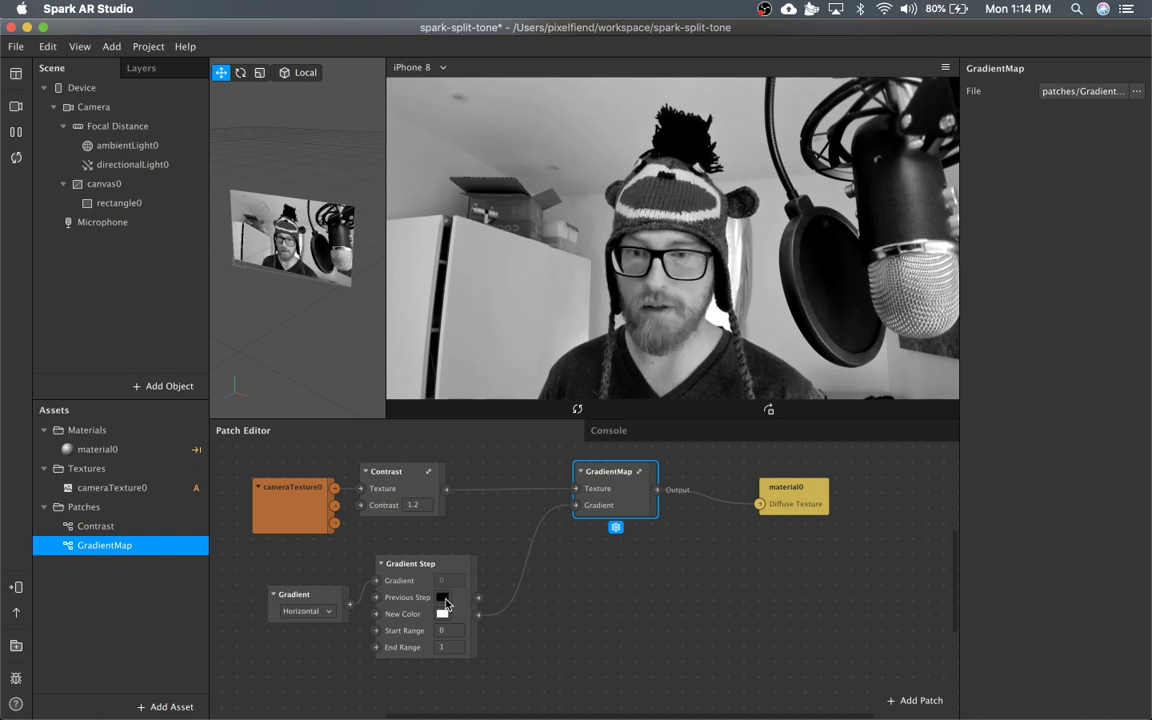
Set the Gradient Step's Previous Step color to orange with hue 23°, saturation 88% and brightness 71%
{"action": "left_click", "coordinate": [441, 598]}
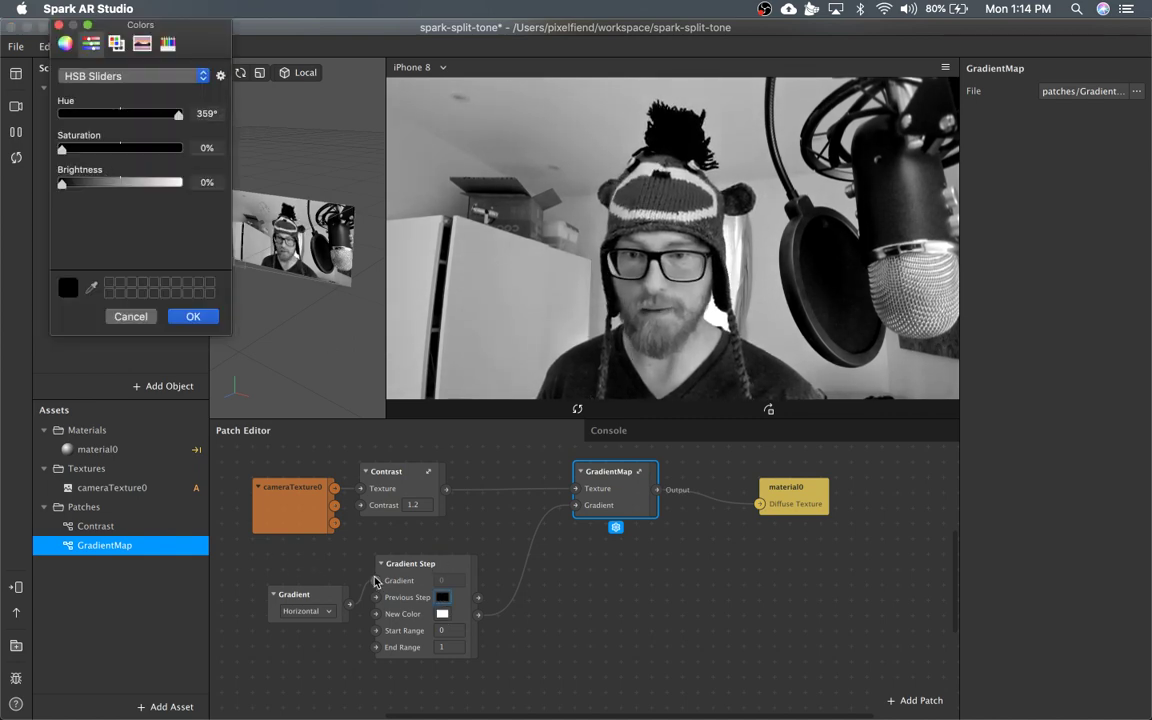
{"action": "left_click", "coordinate": [442, 608]}
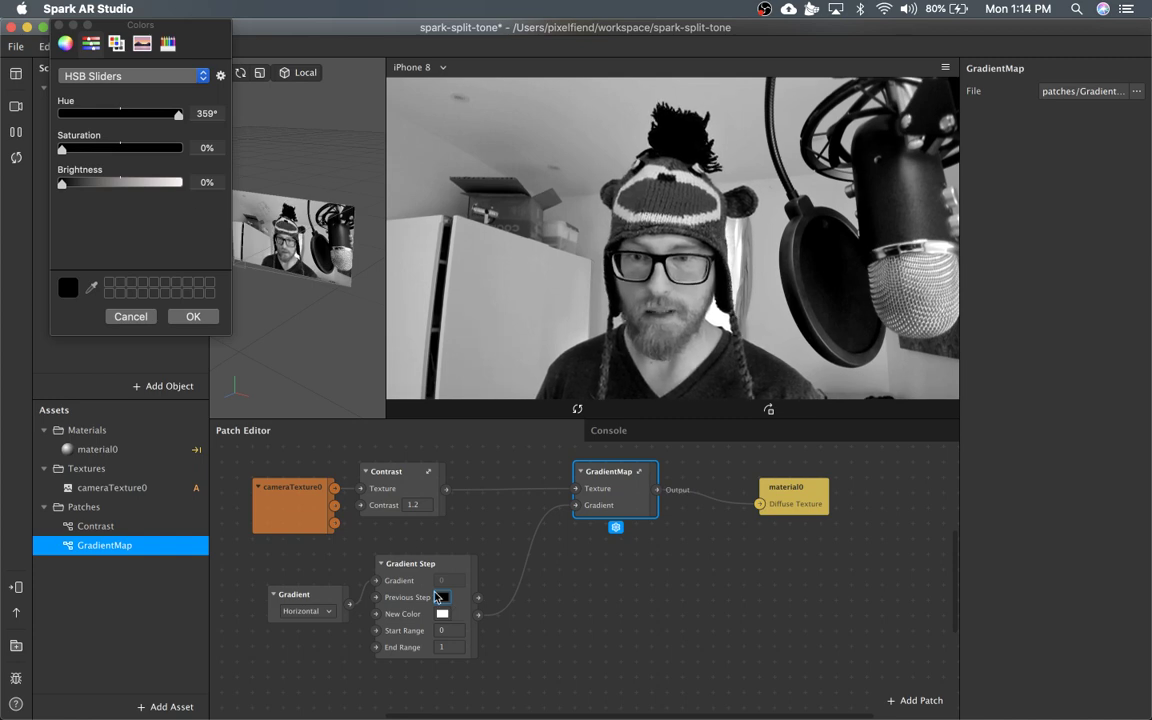
{"action": "left_click", "coordinate": [89, 113]}
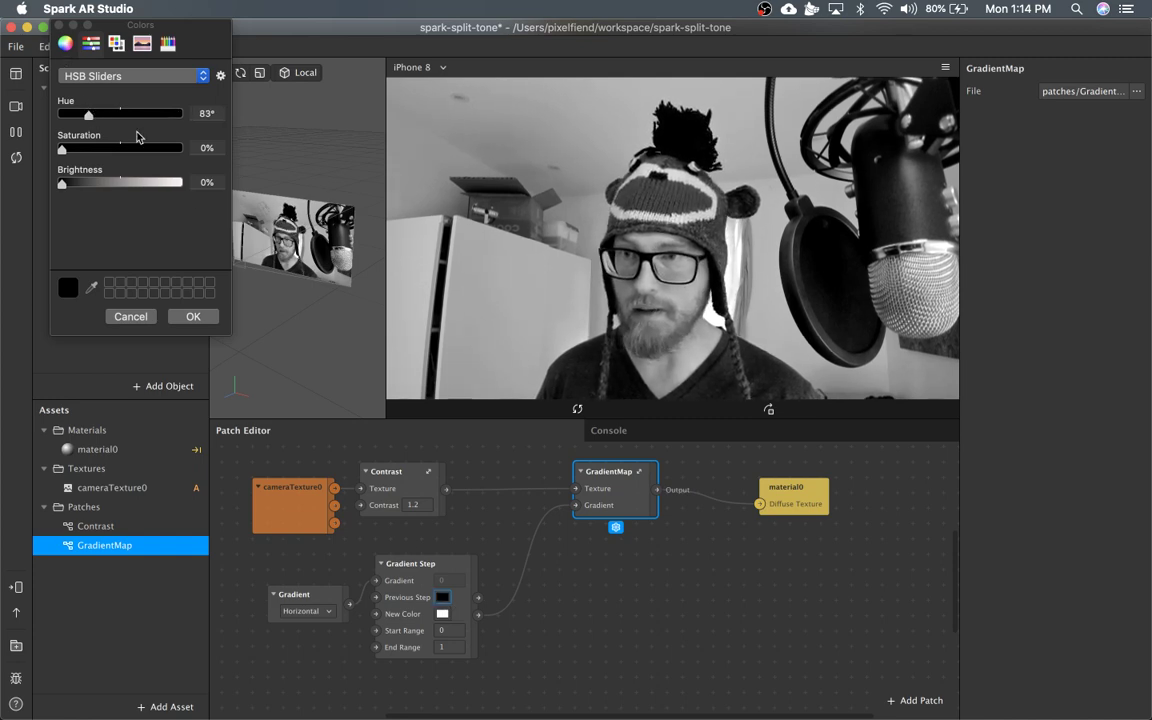
{"action": "left_click", "coordinate": [110, 148]}
{"action": "left_click", "coordinate": [143, 183]}
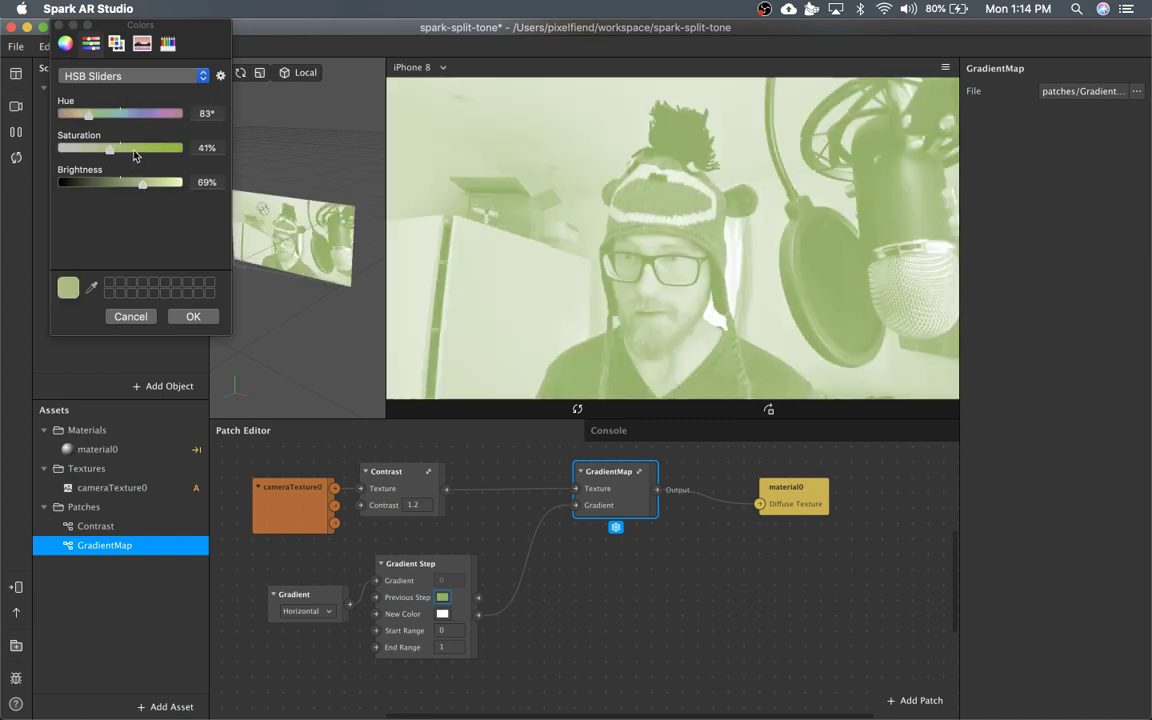
{"action": "left_click", "coordinate": [158, 148]}
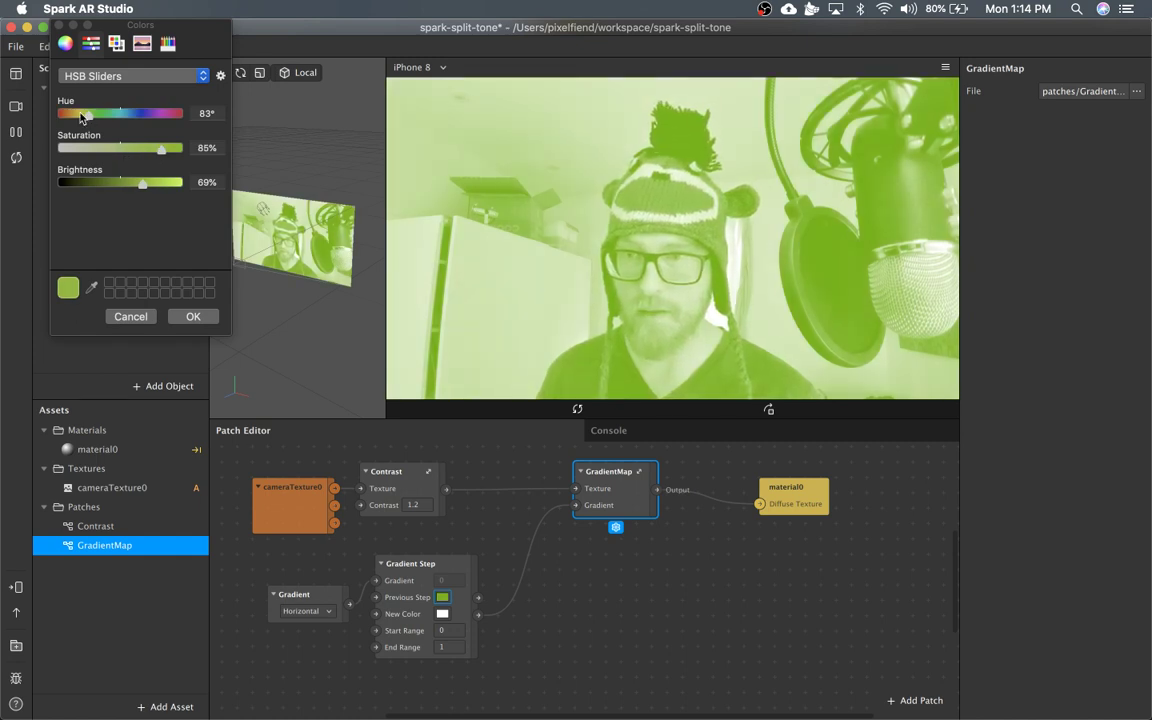
{"action": "left_click", "coordinate": [68, 115]}
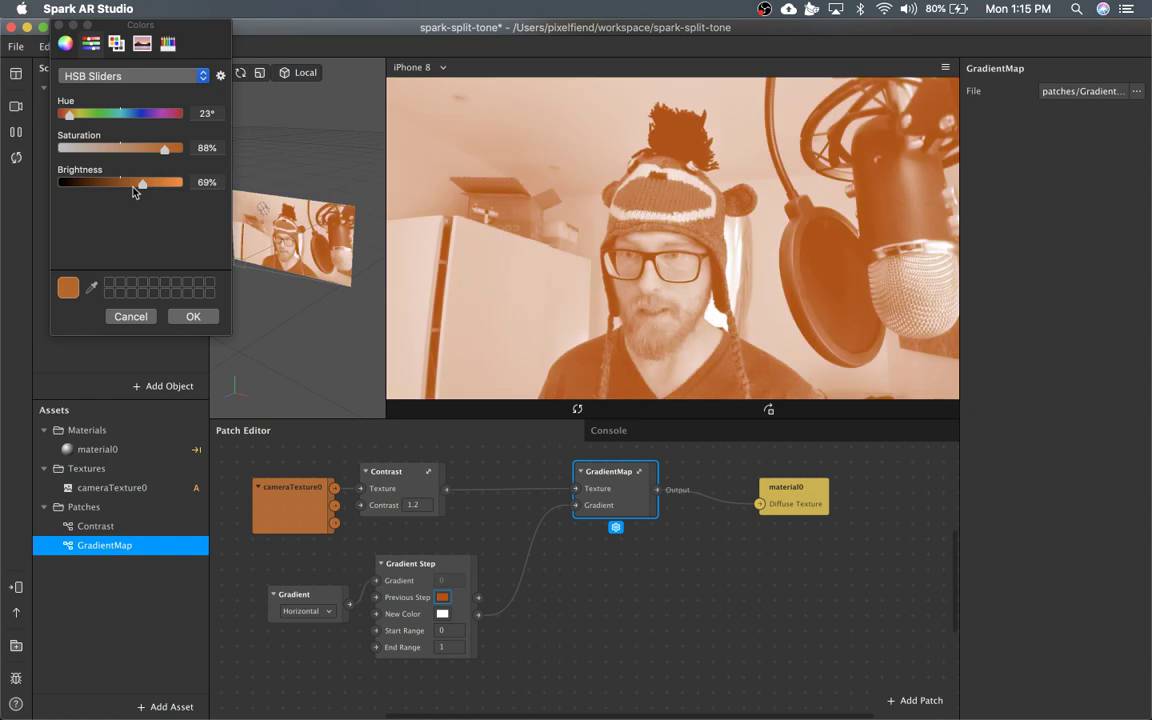
{"action": "left_click", "coordinate": [148, 184]}
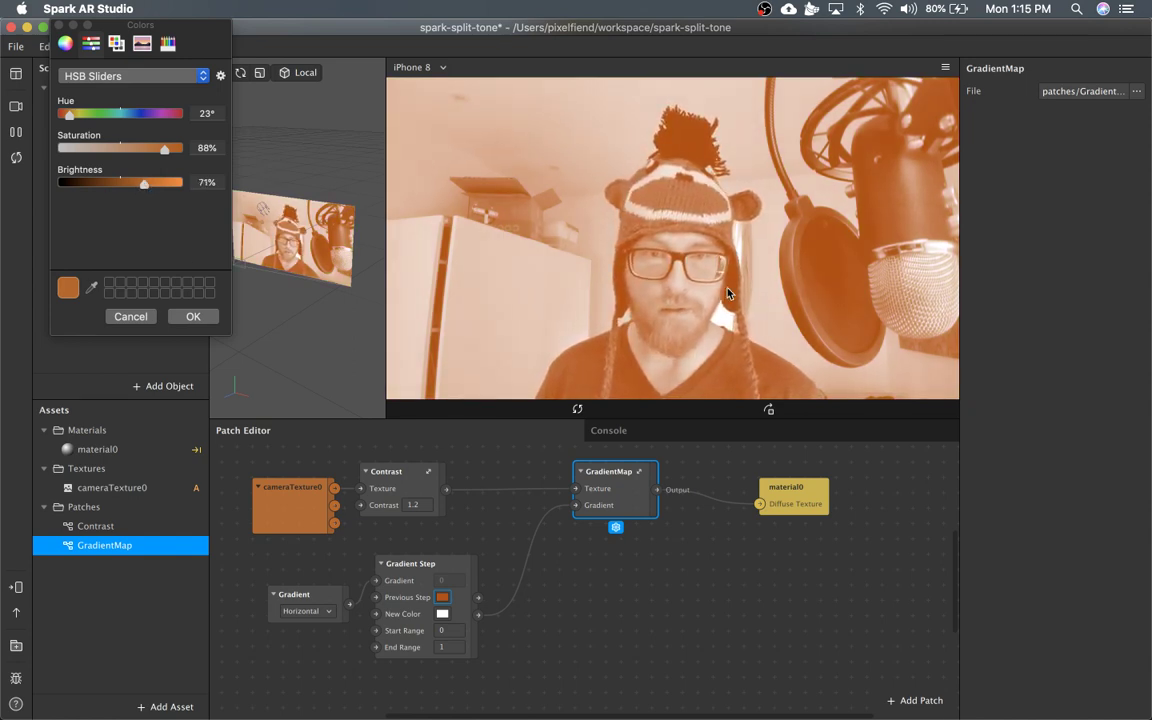
{"action": "left_click", "coordinate": [193, 316]}
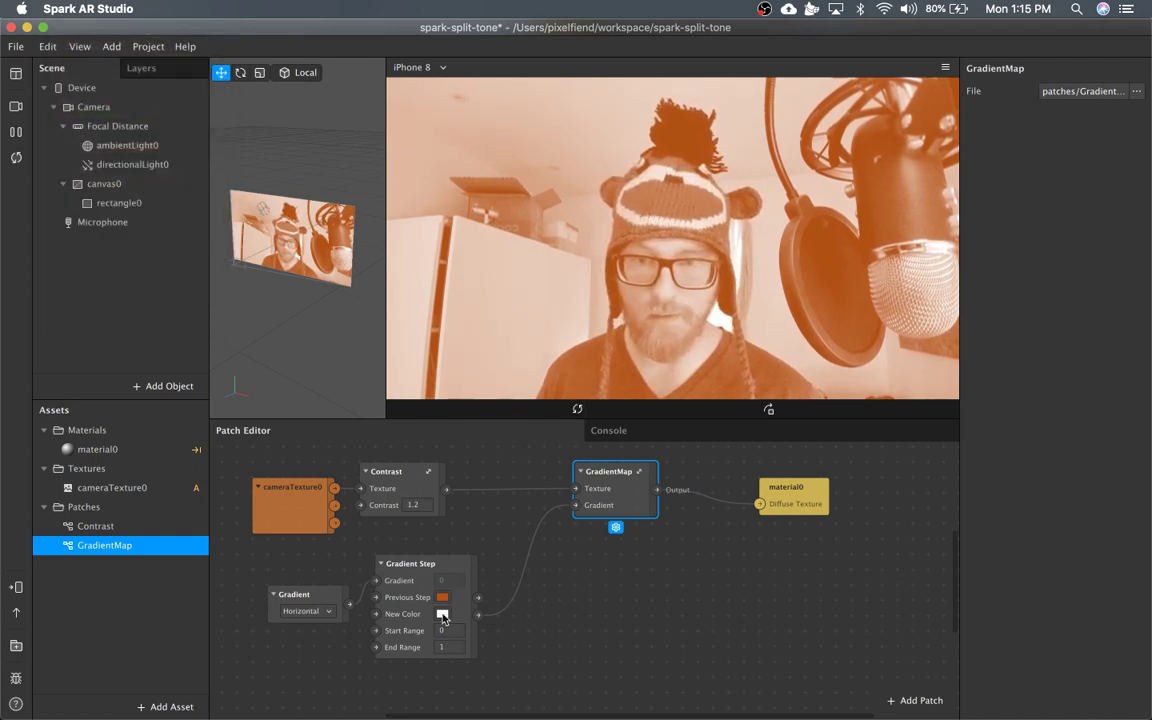
Set the Gradient Step's New Color to cyan with hue 181°, saturation 78% and brightness 100%
{"action": "left_click", "coordinate": [442, 614]}
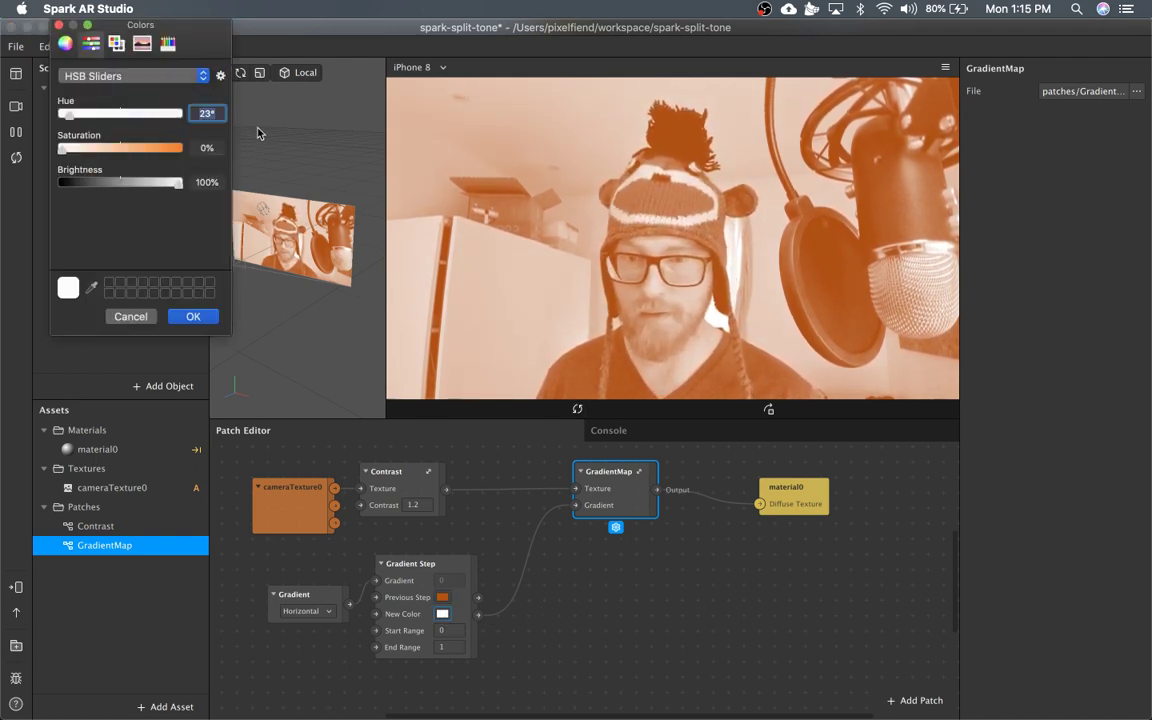
{"action": "left_click", "coordinate": [152, 148]}
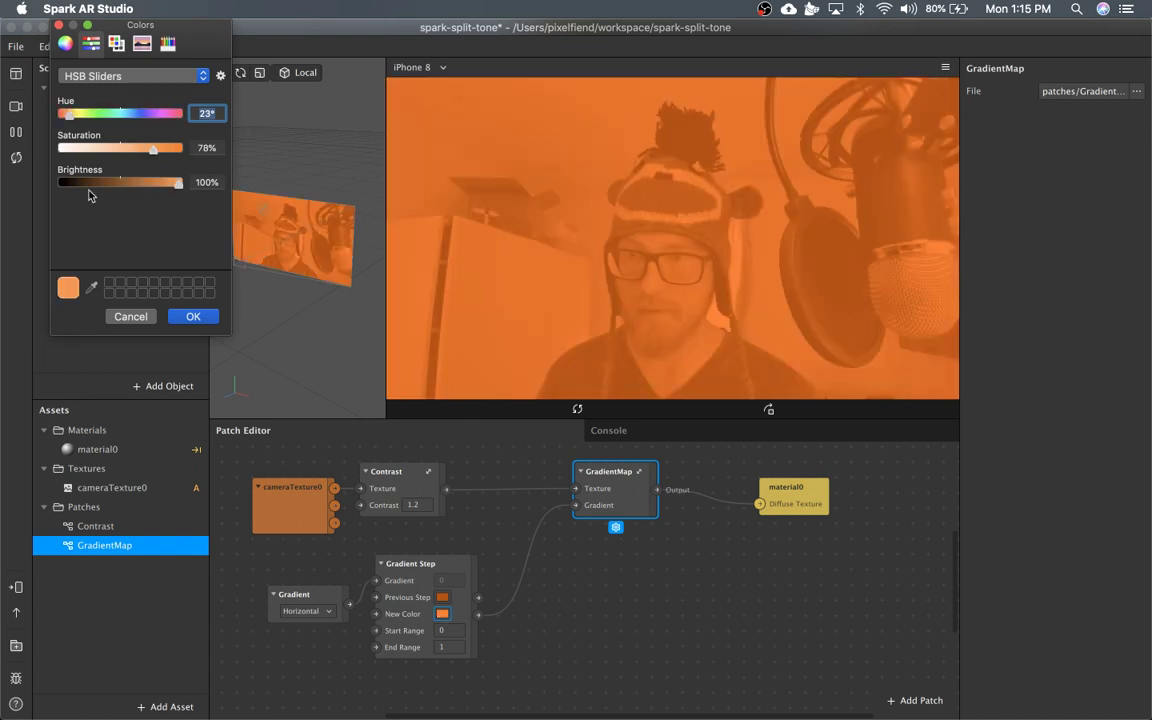
{"action": "left_click", "coordinate": [121, 116]}
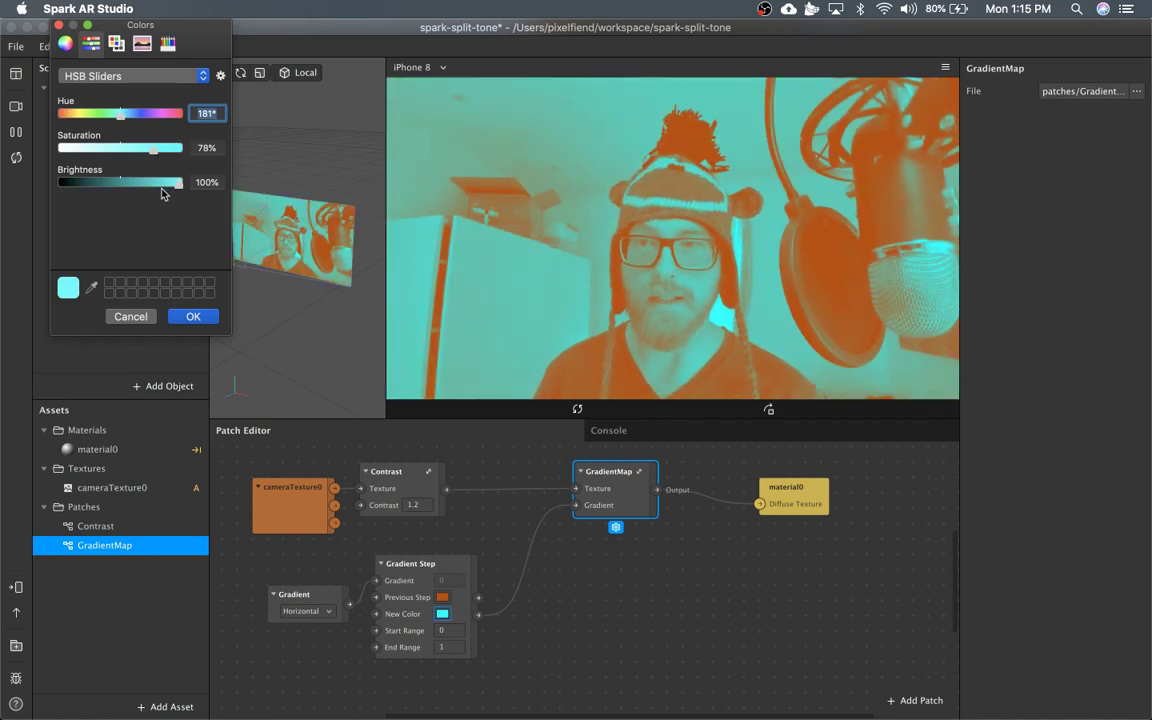
{"action": "left_click_drag", "start_coordinate": [172, 183], "coordinate": [196, 252]}
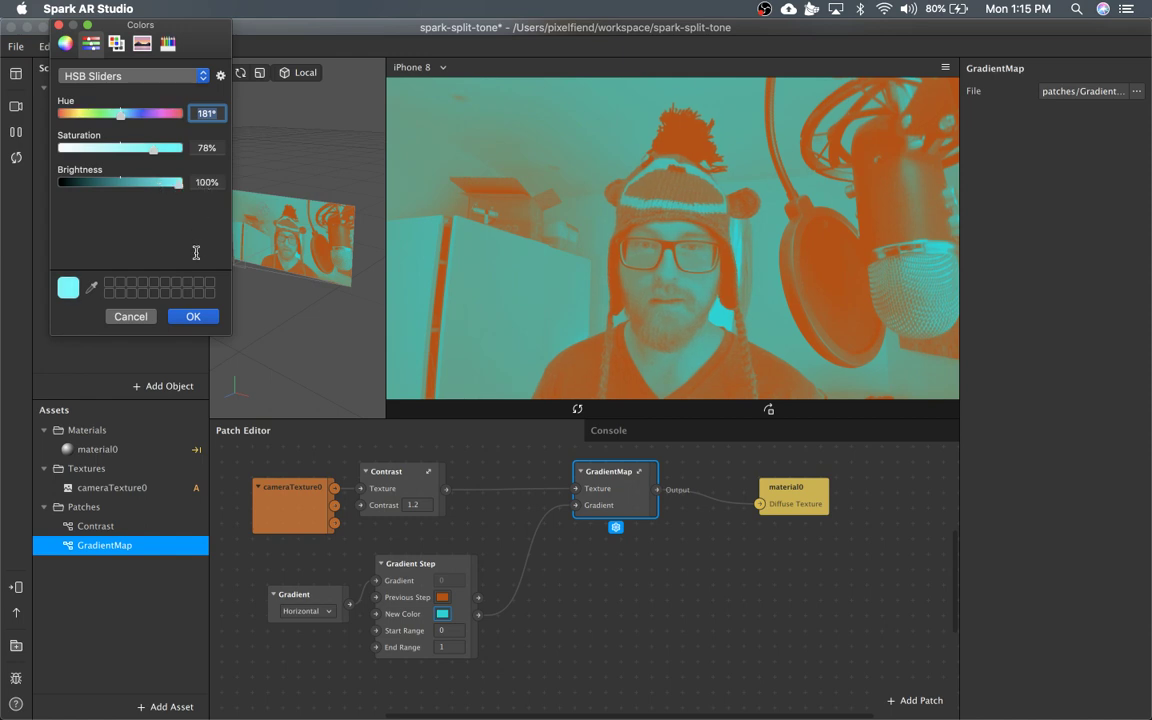
{"action": "left_click", "coordinate": [193, 317]}
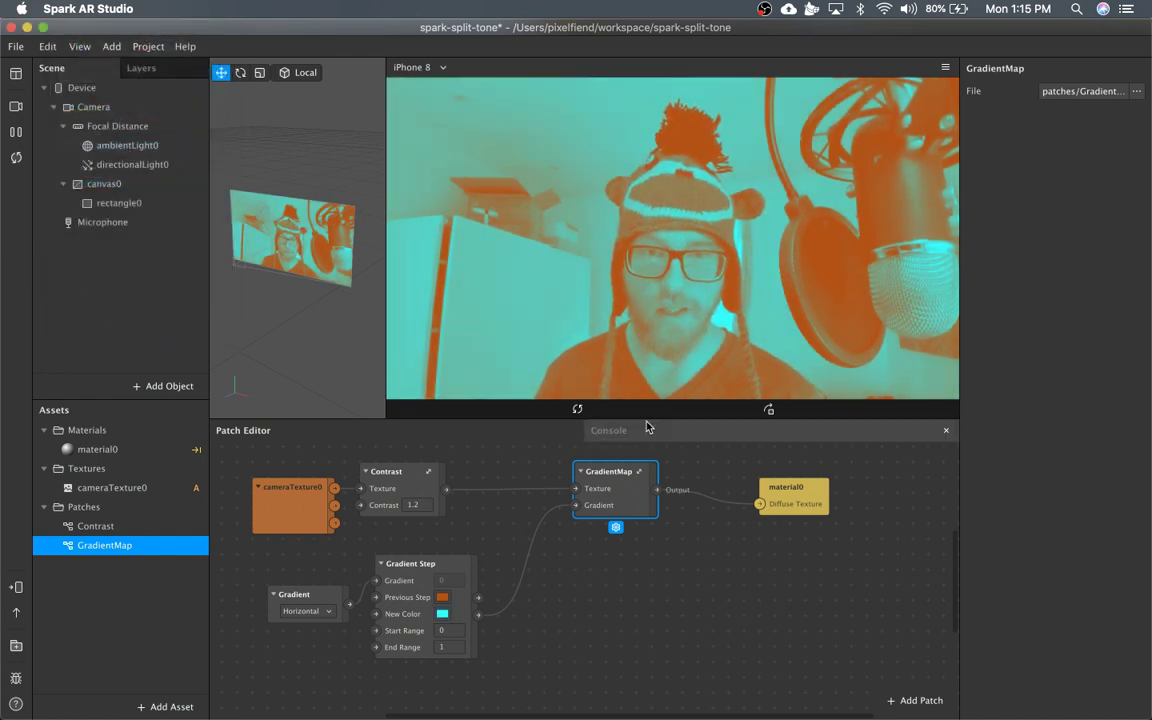
Move the material0 patch farther to the right of GradientMap to make room between them
{"action": "left_click", "coordinate": [657, 571]}
{"action": "left_click_drag", "start_coordinate": [822, 497], "coordinate": [866, 495]}
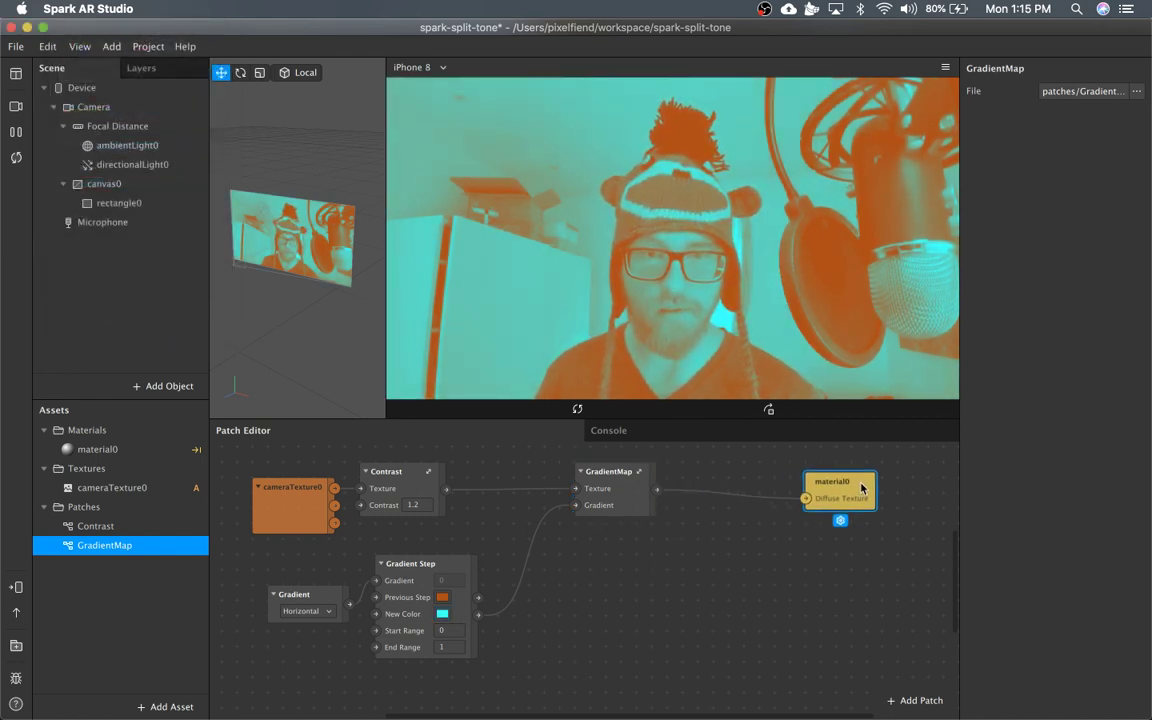
{"action": "scroll", "coordinate": [753, 600], "scroll_direction": "right", "scroll_amount": 5}
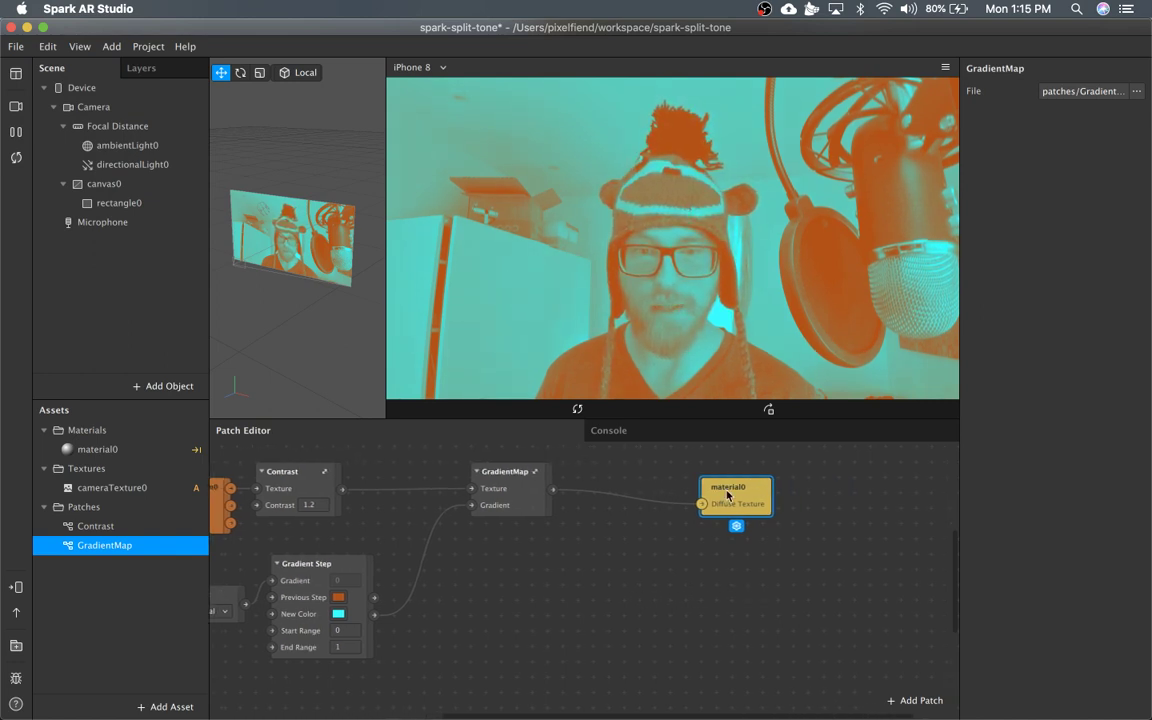
{"action": "left_click_drag", "start_coordinate": [727, 494], "coordinate": [757, 506]}
{"action": "scroll", "coordinate": [445, 571], "scroll_direction": "up", "scroll_amount": 5}
{"action": "scroll", "coordinate": [445, 576], "scroll_direction": "down", "scroll_amount": 4}
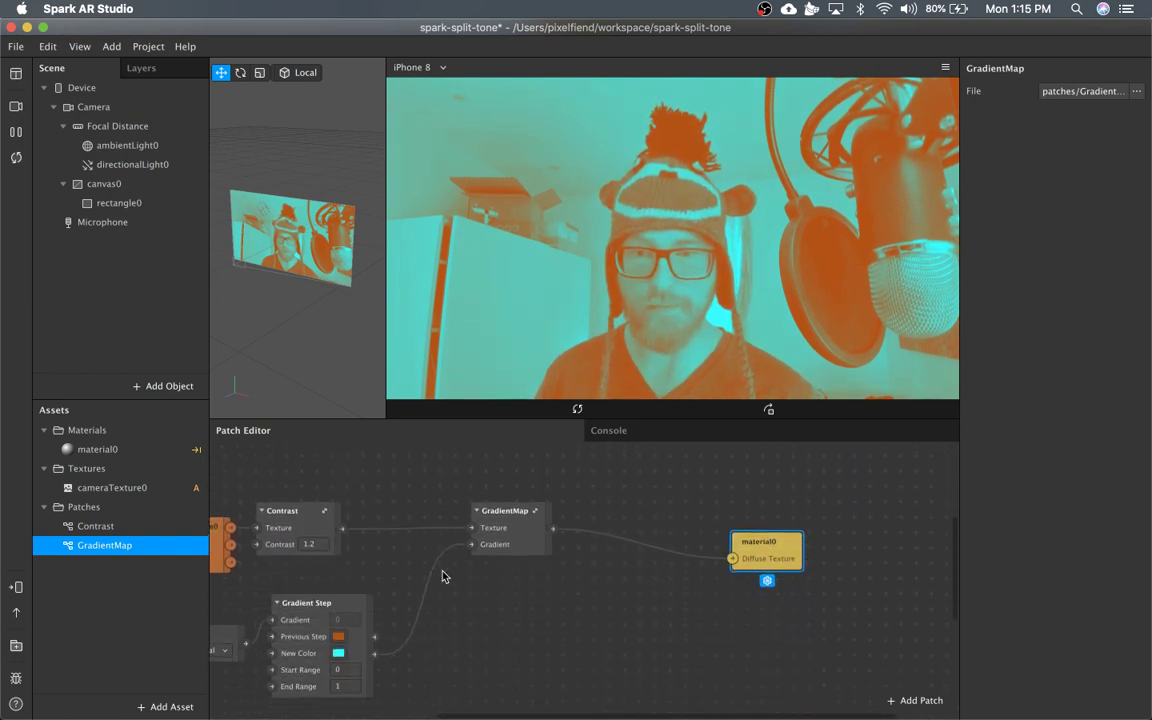
{"action": "scroll", "coordinate": [445, 576], "scroll_direction": "left", "scroll_amount": 5}
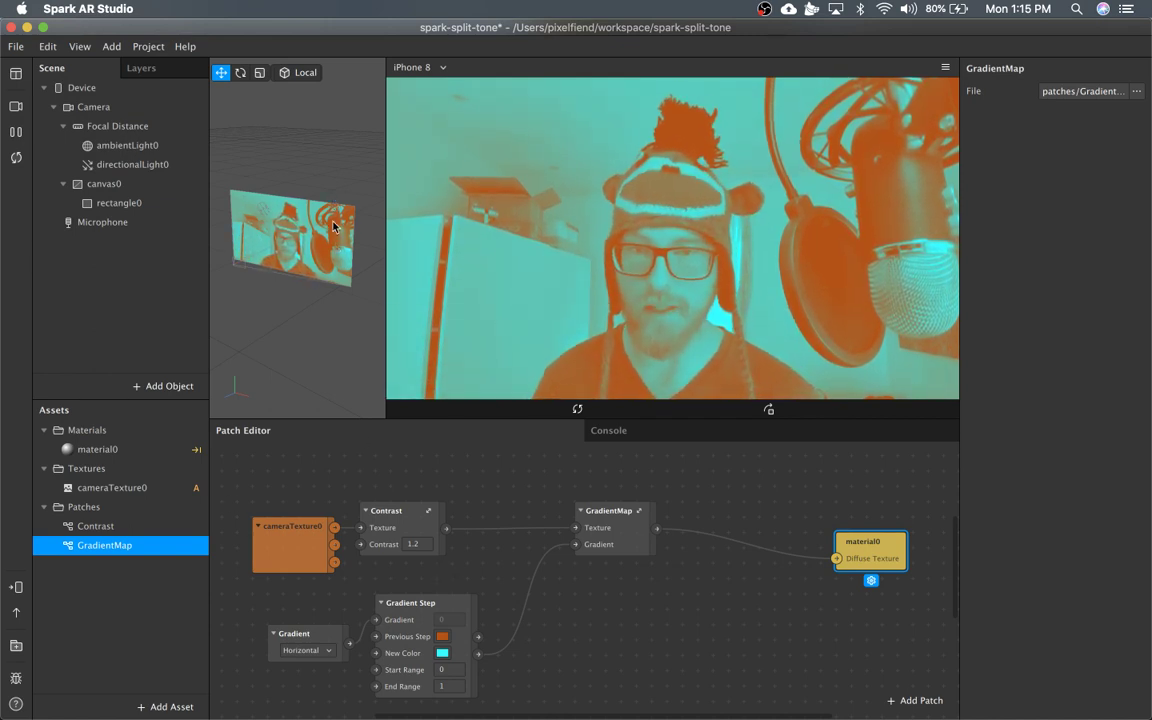
Move the Contrast and cameraTexture0 patches upward, away from the Gradient and Gradient Step patches
{"action": "left_click_drag", "start_coordinate": [395, 511], "coordinate": [424, 479]}
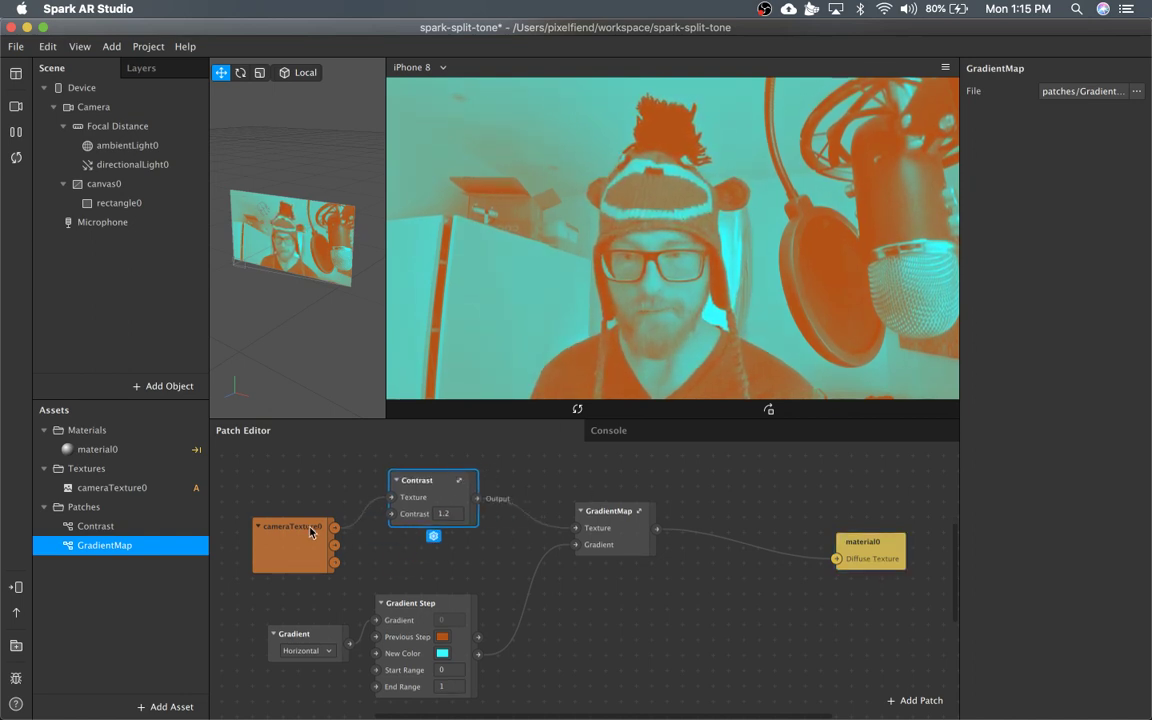
{"action": "left_click_drag", "start_coordinate": [310, 532], "coordinate": [293, 497]}
{"action": "scroll", "coordinate": [540, 520], "scroll_direction": "up", "scroll_amount": 3}
{"action": "scroll", "coordinate": [540, 520], "scroll_direction": "down", "scroll_amount": 5}
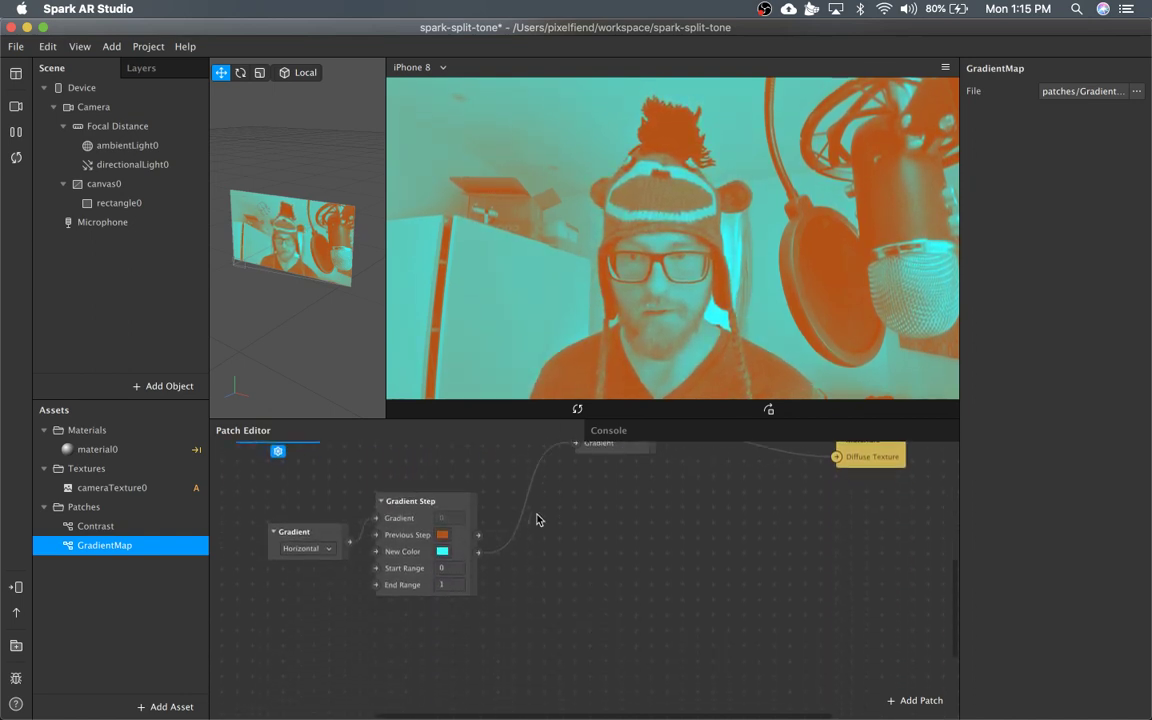
Add a Blend patch, connecting GradientMap's output to its Source and cameraTexture0's texture output to its Destination
{"action": "scroll", "coordinate": [540, 520], "scroll_direction": "up", "scroll_amount": 3}
{"action": "left_click_drag", "start_coordinate": [319, 563], "coordinate": [741, 509]}
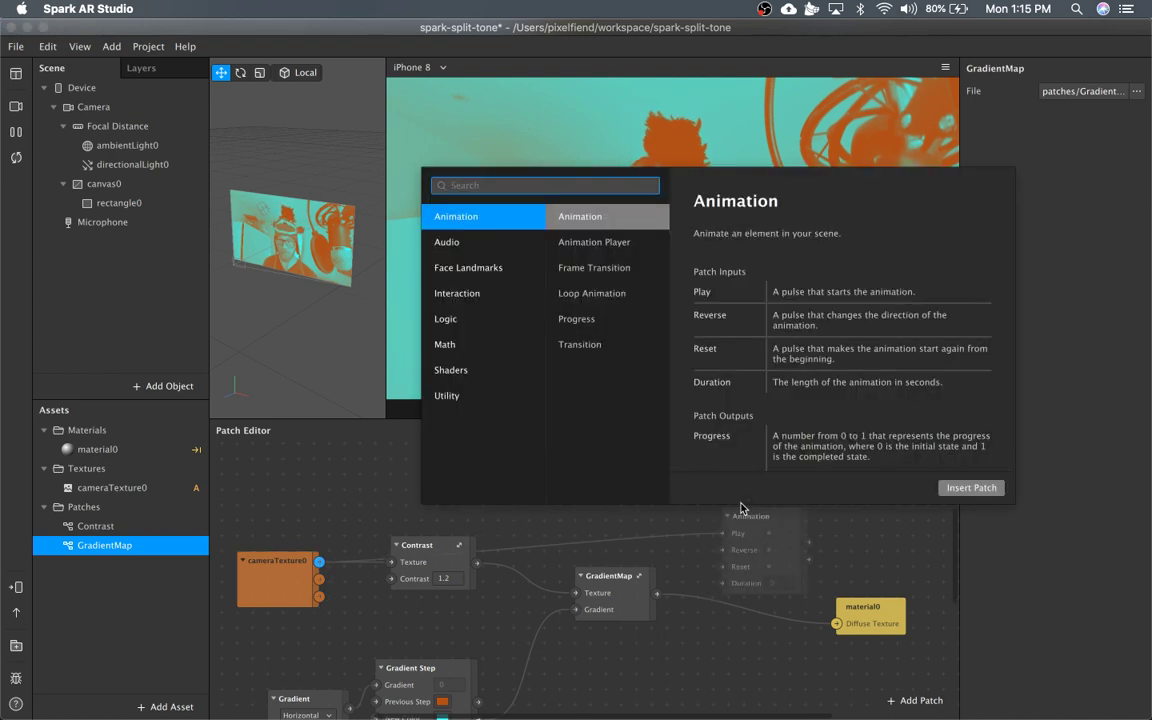
{"action": "type", "text": "blend"}
{"action": "key", "text": "Return"}
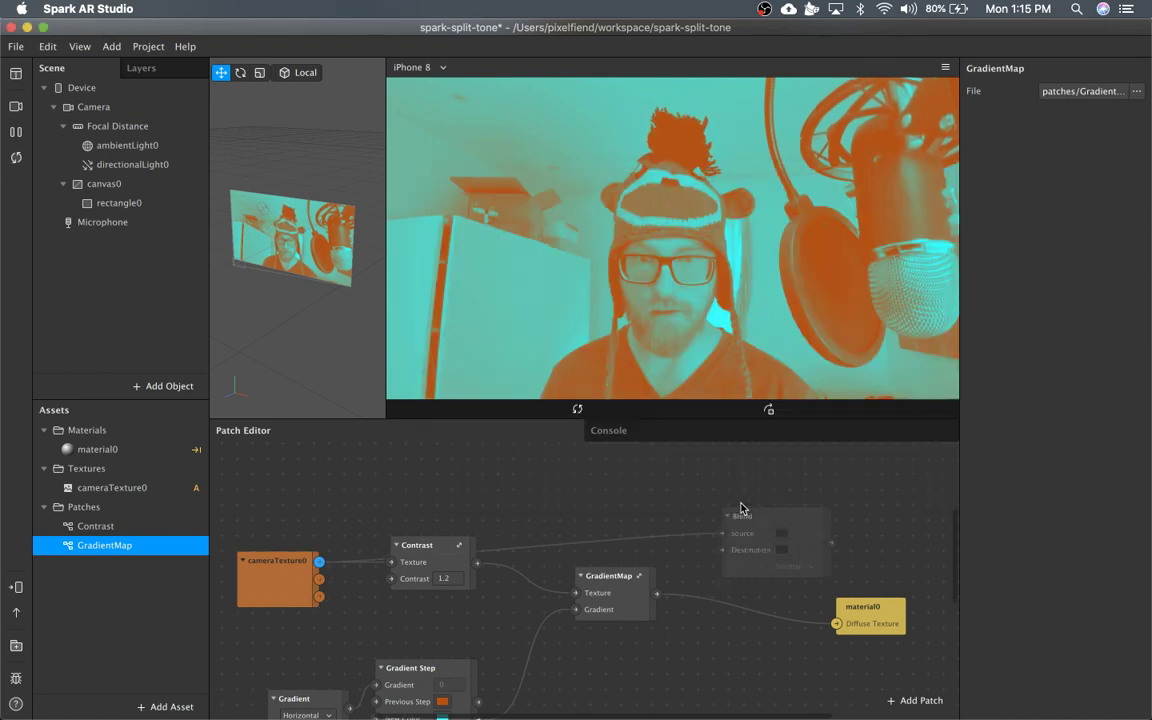
{"action": "left_click_drag", "start_coordinate": [320, 563], "coordinate": [727, 551]}
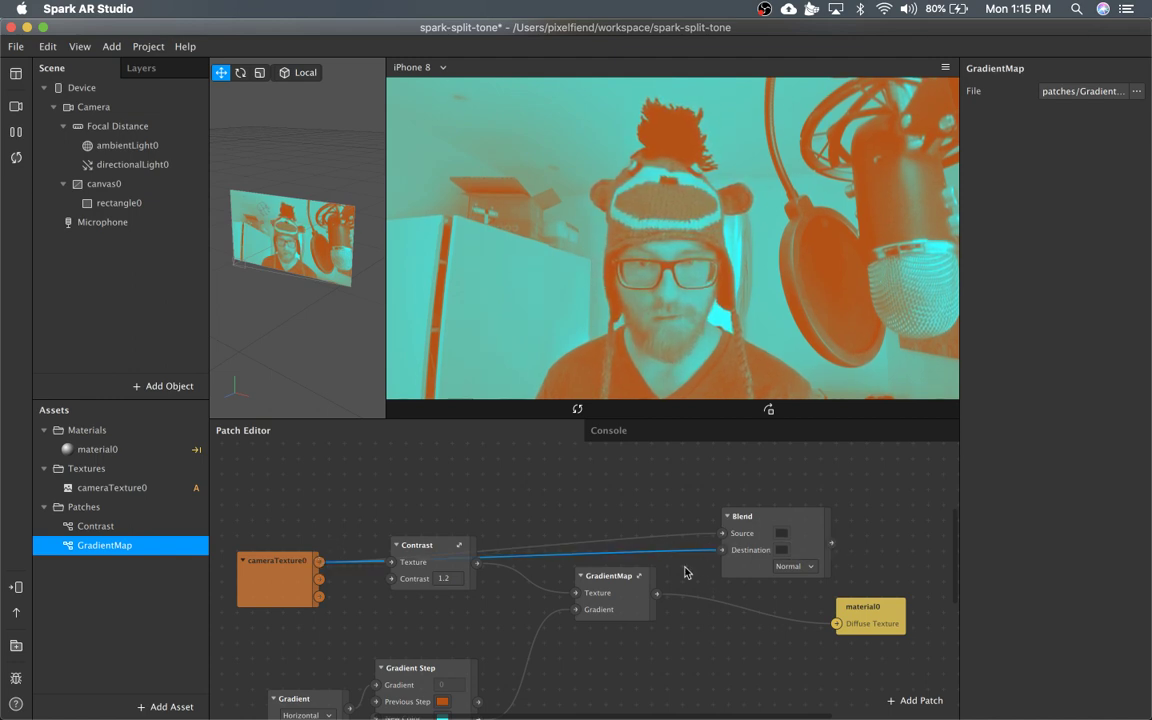
{"action": "left_click_drag", "start_coordinate": [657, 595], "coordinate": [725, 538]}
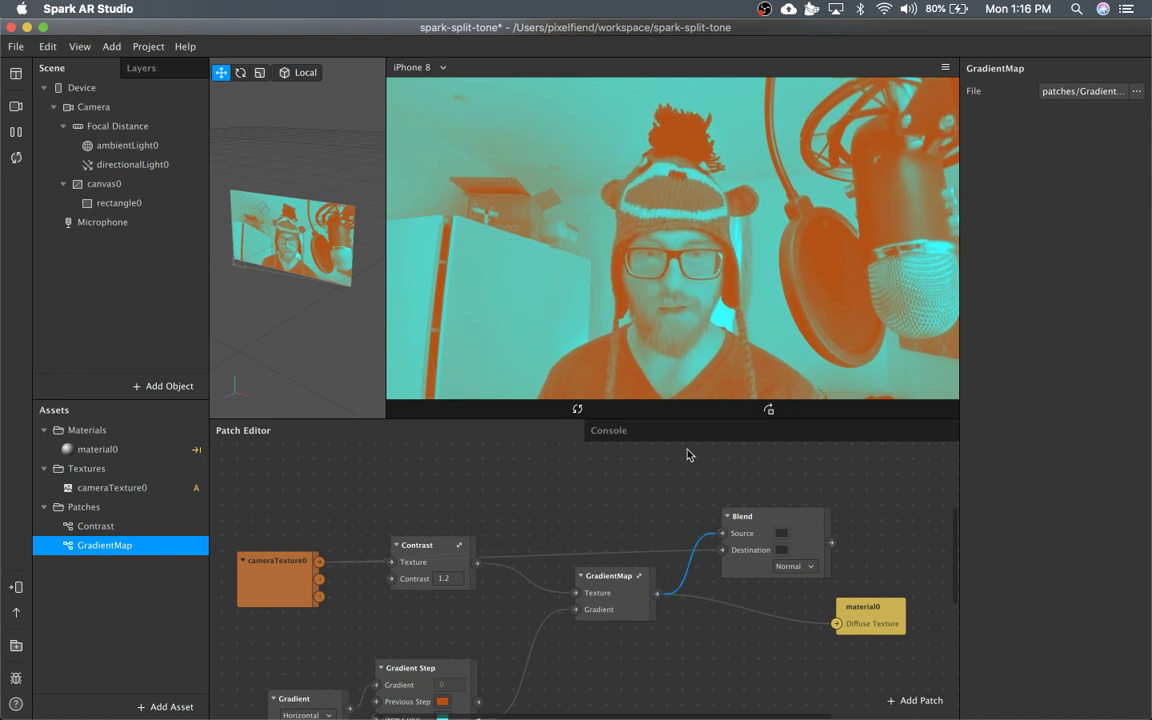
Set the Blend mode to Overlay and connect Blend's output to material0's Diffuse Texture, placing material0 beside Blend
{"action": "left_click", "coordinate": [790, 566]}
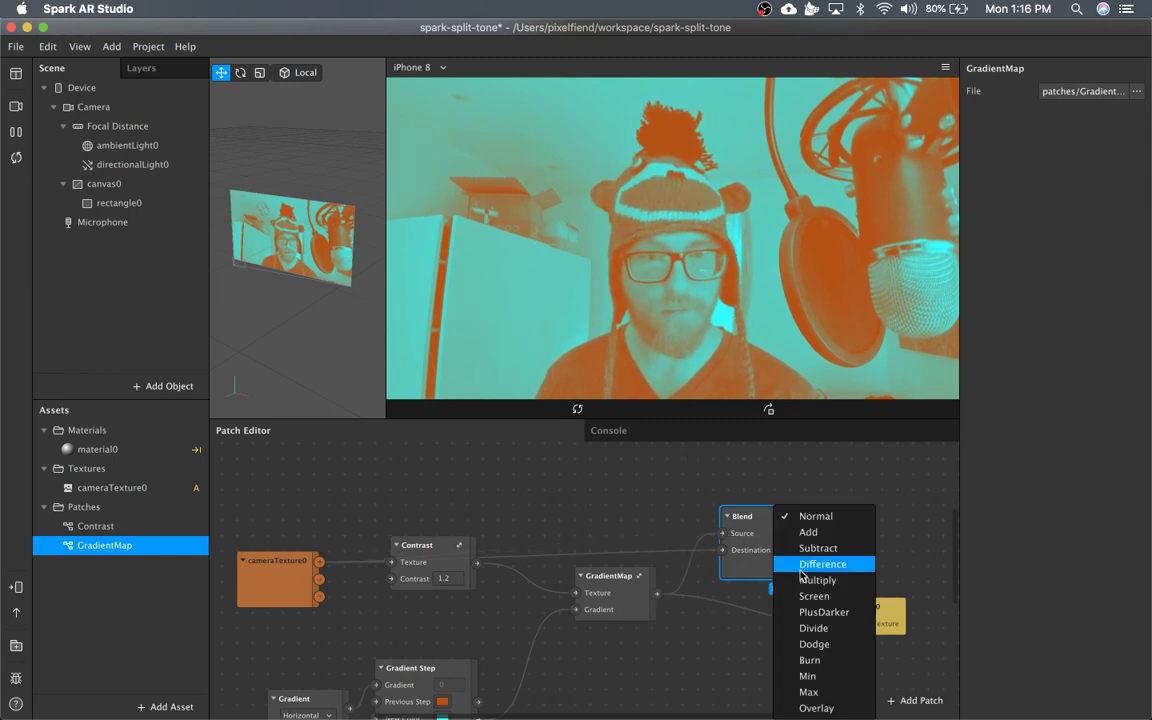
{"action": "left_click", "coordinate": [825, 708]}
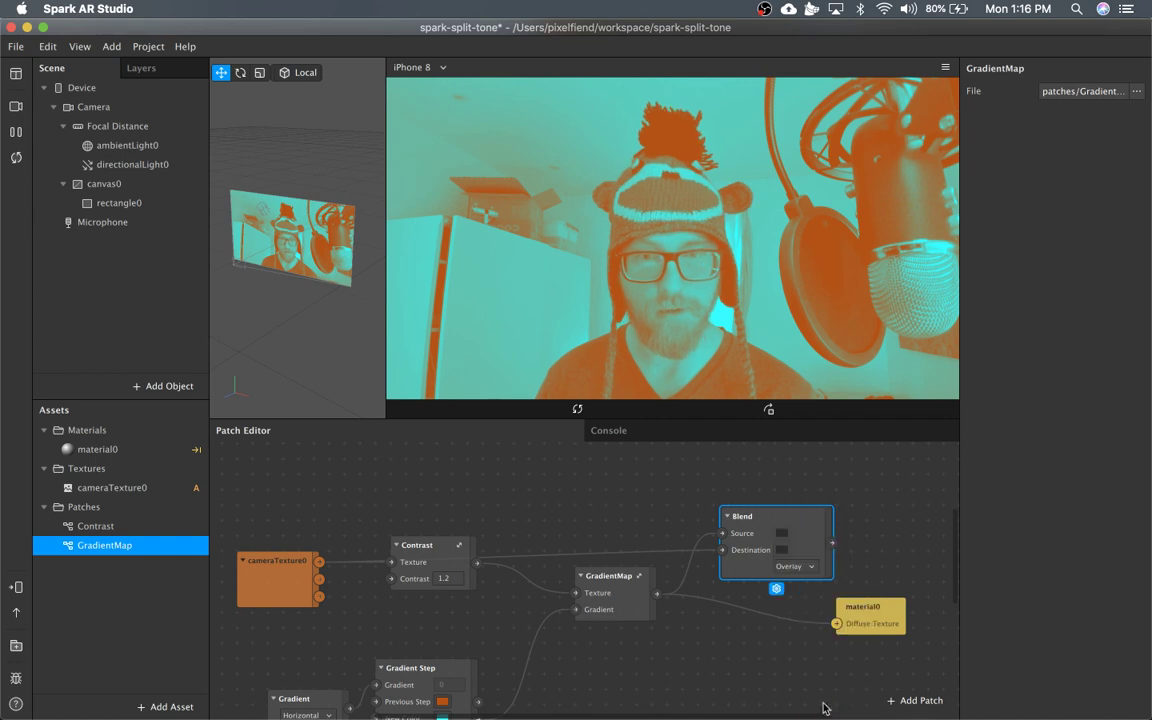
{"action": "left_click_drag", "start_coordinate": [831, 543], "coordinate": [862, 686]}
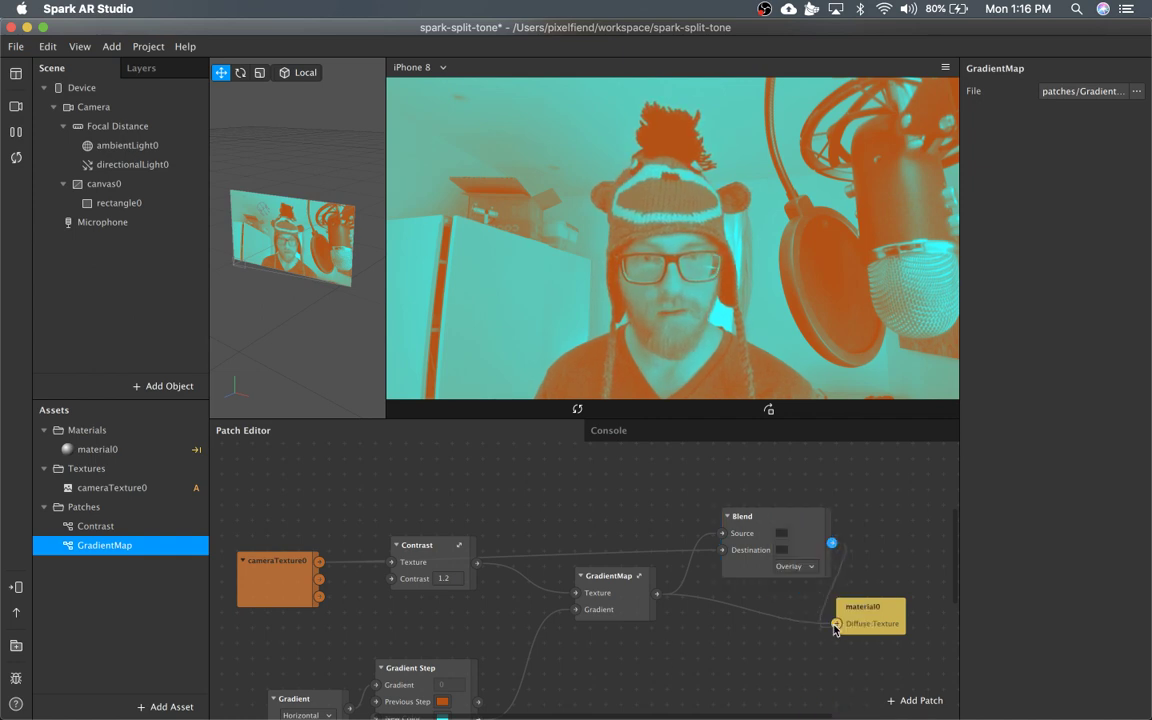
{"action": "left_click_drag", "start_coordinate": [836, 625], "coordinate": [891, 562]}
{"action": "scroll", "coordinate": [684, 661], "scroll_direction": "down", "scroll_amount": 3}
{"action": "scroll", "coordinate": [684, 661], "scroll_direction": "up", "scroll_amount": 3}
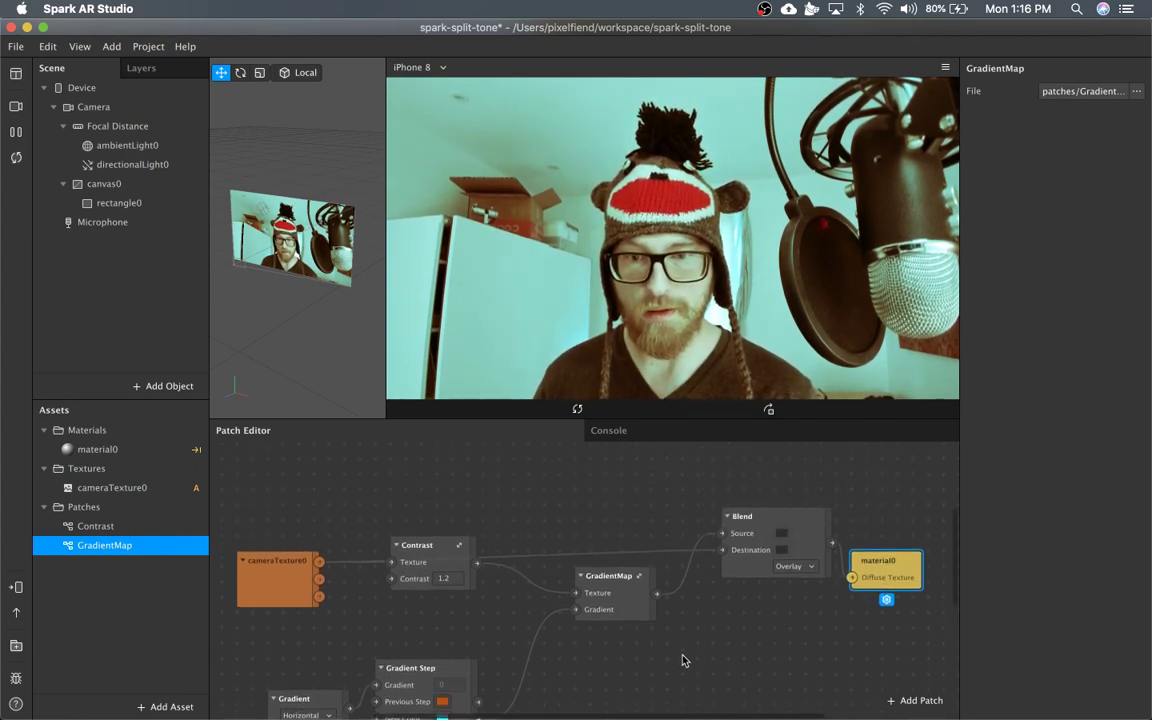
Spread the patches out by shifting Blend slightly left, material0 right, and cameraTexture0 up toward Contrast
{"action": "scroll", "coordinate": [684, 661], "scroll_direction": "down", "scroll_amount": 3}
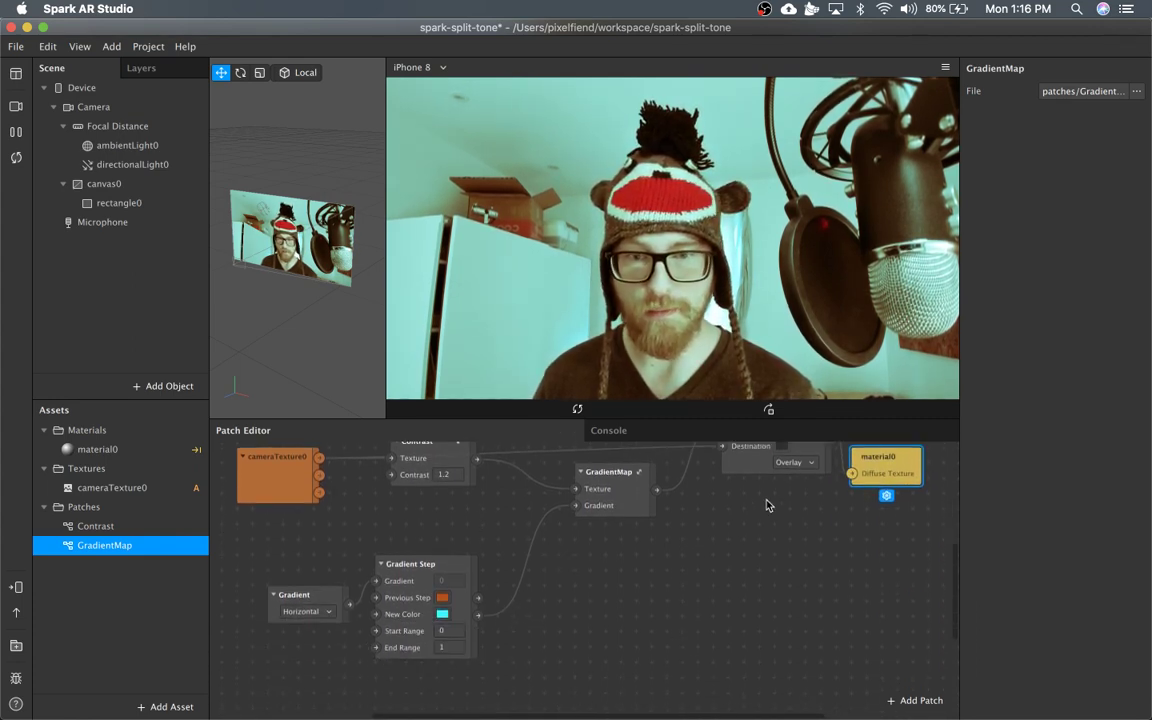
{"action": "scroll", "coordinate": [768, 505], "scroll_direction": "up", "scroll_amount": 3}
{"action": "left_click", "coordinate": [750, 525]}
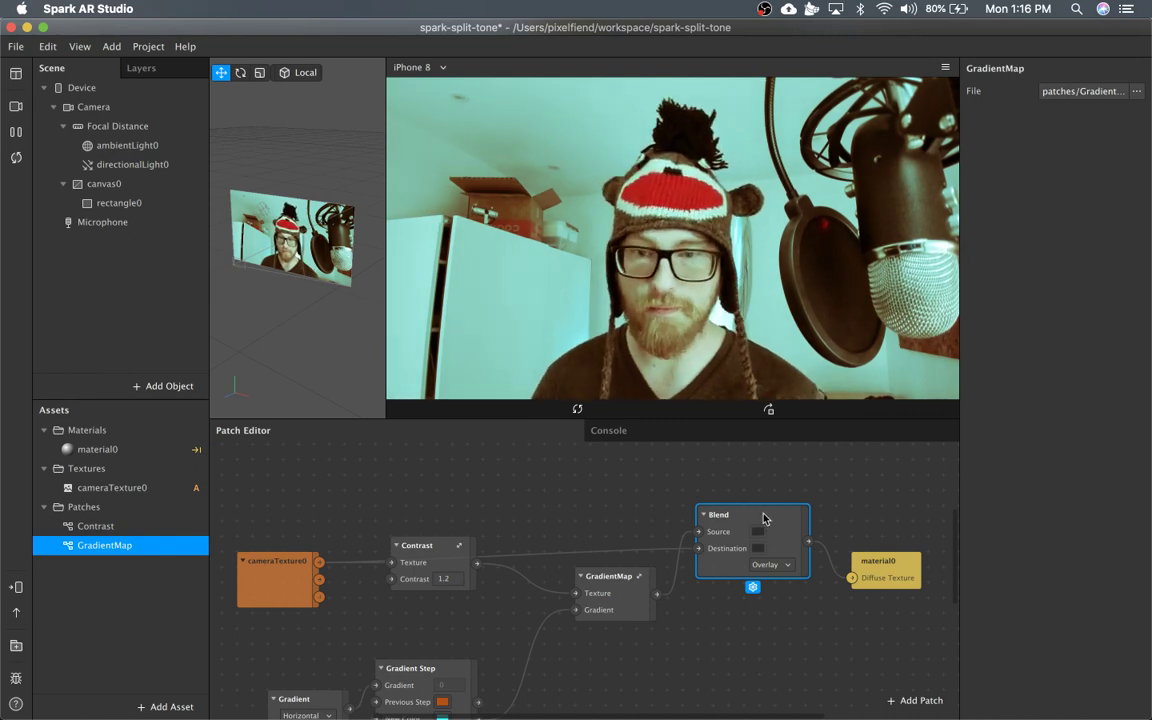
{"action": "left_click_drag", "start_coordinate": [865, 558], "coordinate": [925, 558]}
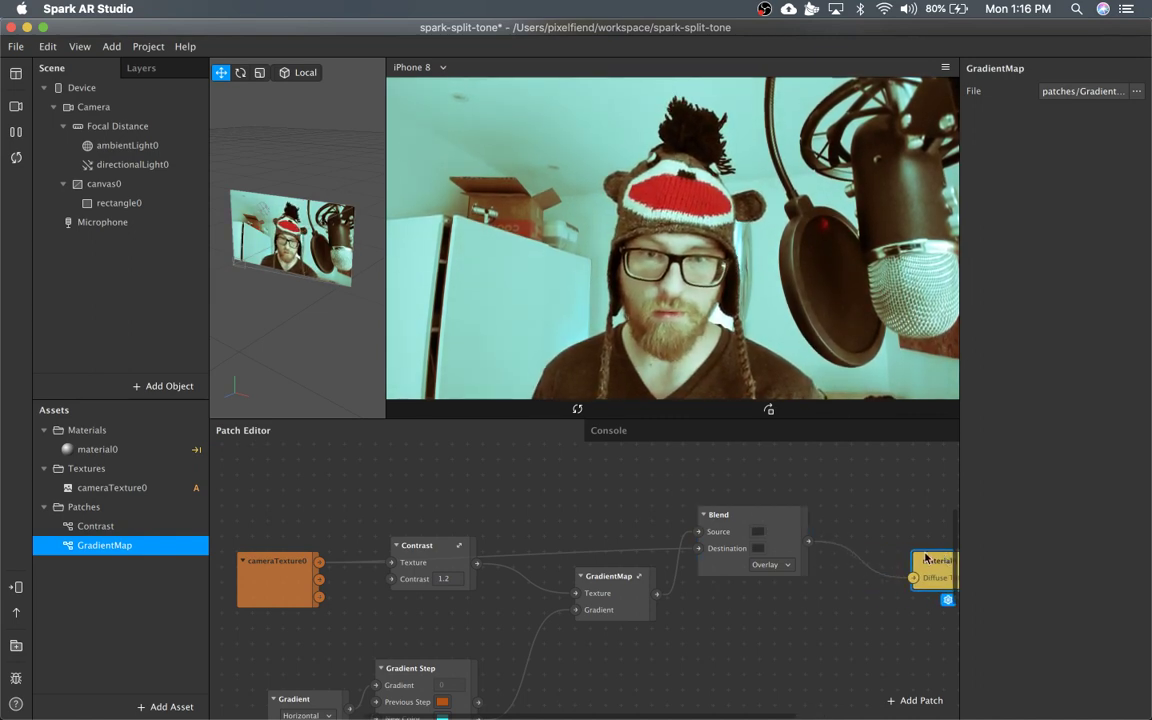
{"action": "left_click_drag", "start_coordinate": [297, 557], "coordinate": [326, 525]}
Add a Mix patch fed by Blend's output, place it below Blend and set its Alpha to 0.5
{"action": "left_click_drag", "start_coordinate": [808, 541], "coordinate": [869, 628]}
{"action": "type", "text": "mix"}
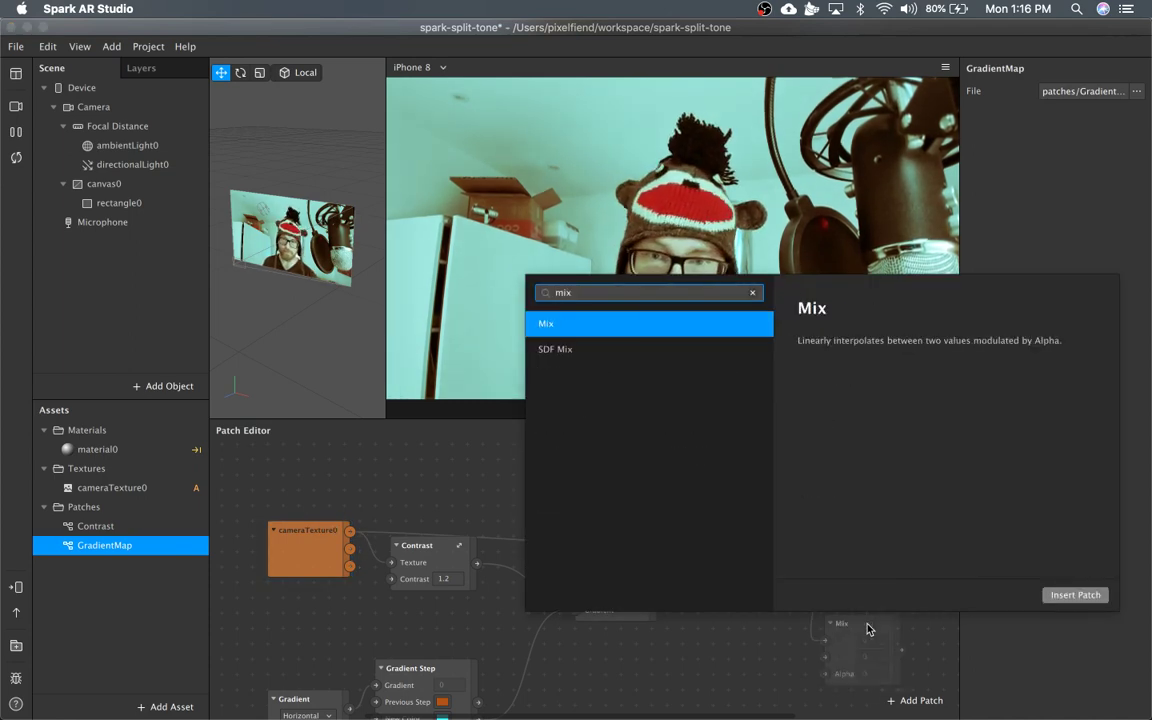
{"action": "key", "text": "Return"}
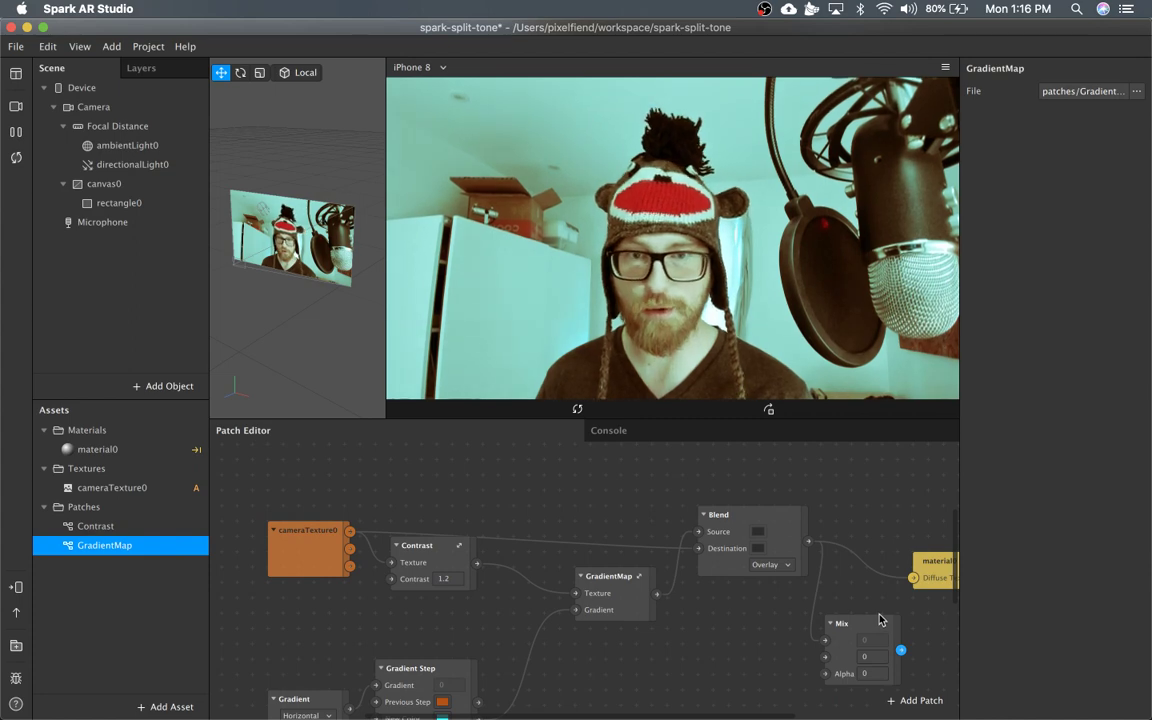
{"action": "left_click_drag", "start_coordinate": [866, 636], "coordinate": [861, 619]}
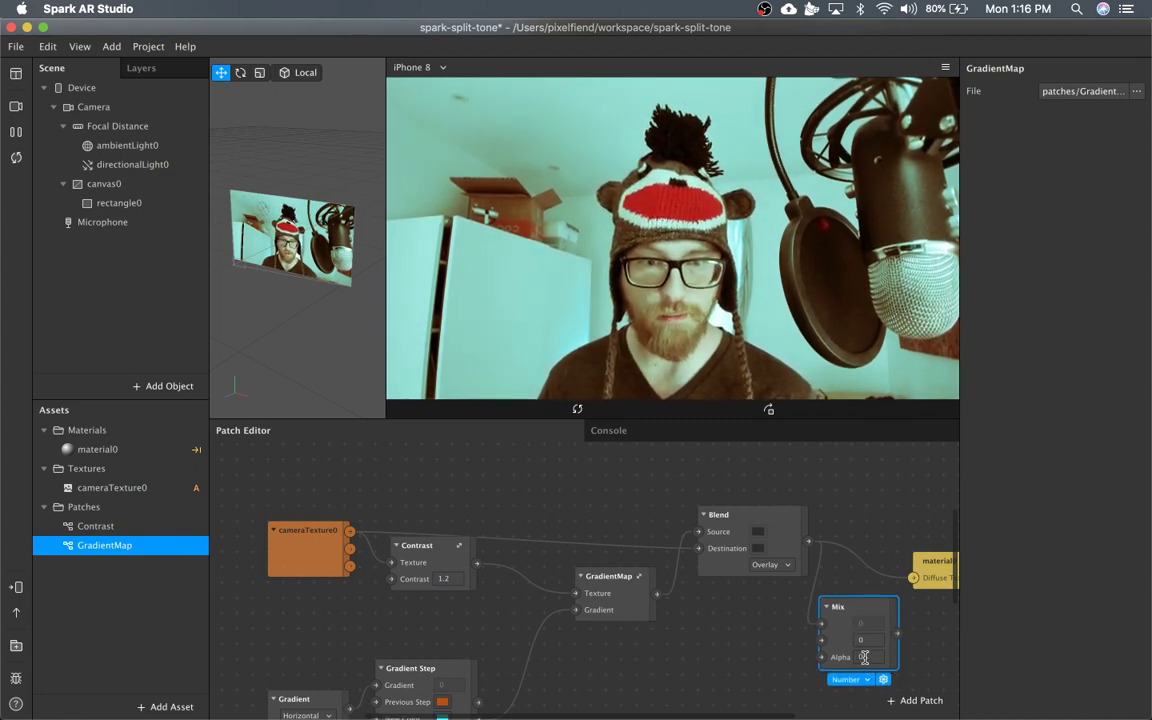
{"action": "left_click", "coordinate": [853, 662]}
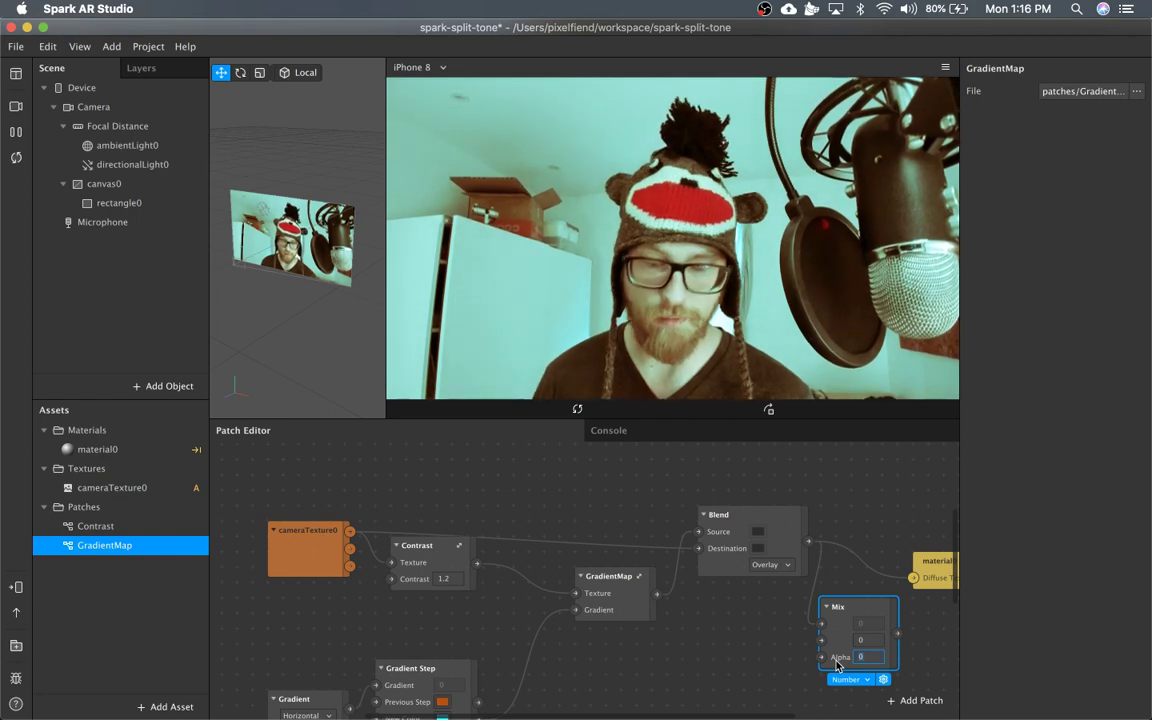
{"action": "left_click", "coordinate": [763, 633]}
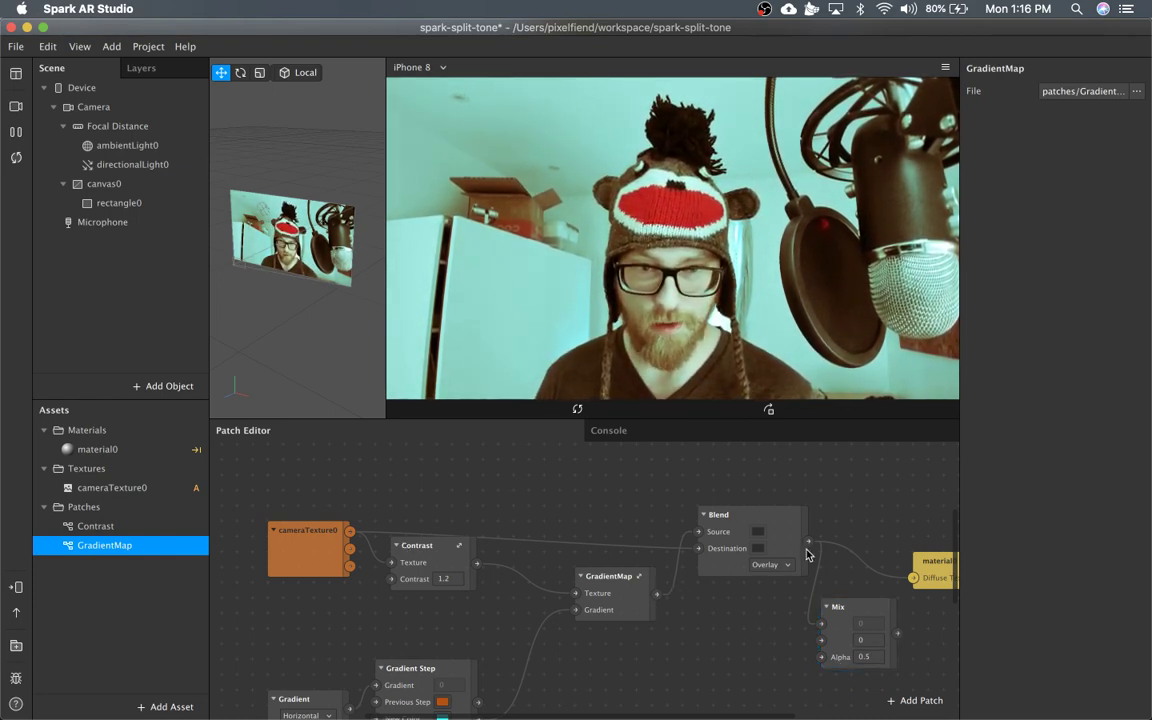
Connect cameraTexture0's texture output to Mix's second input and Mix's output to material0's Diffuse Texture
{"action": "left_click_drag", "start_coordinate": [353, 532], "coordinate": [823, 648]}
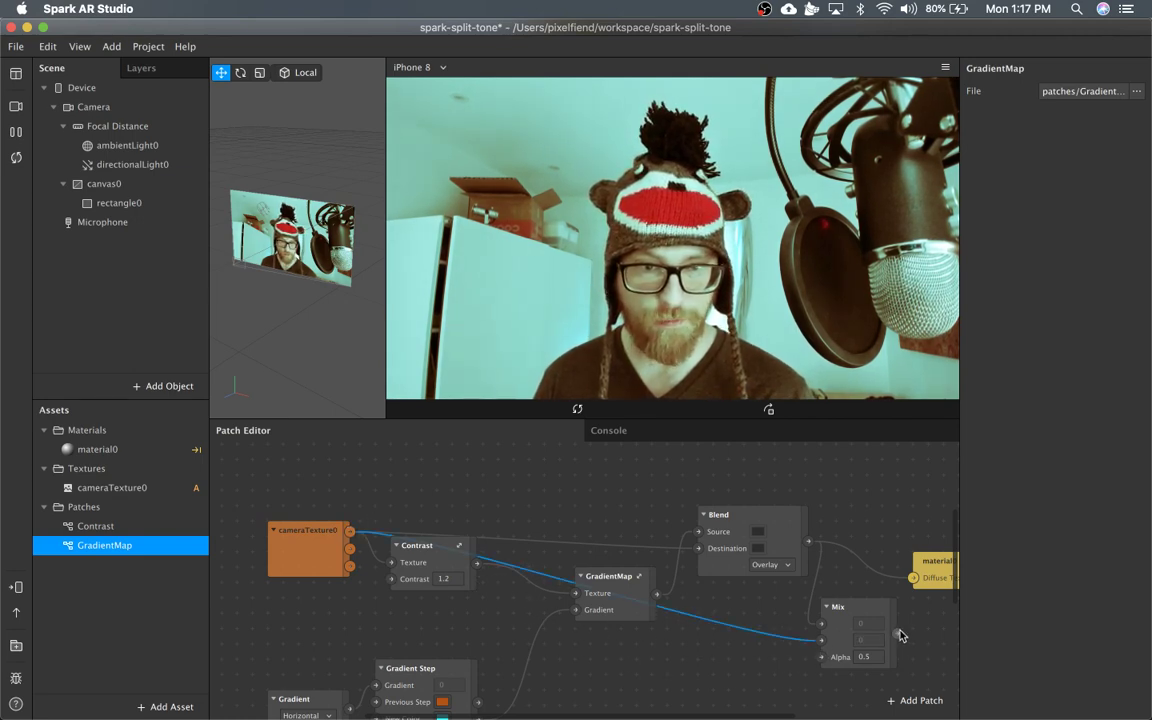
{"action": "left_click_drag", "start_coordinate": [897, 633], "coordinate": [912, 579]}
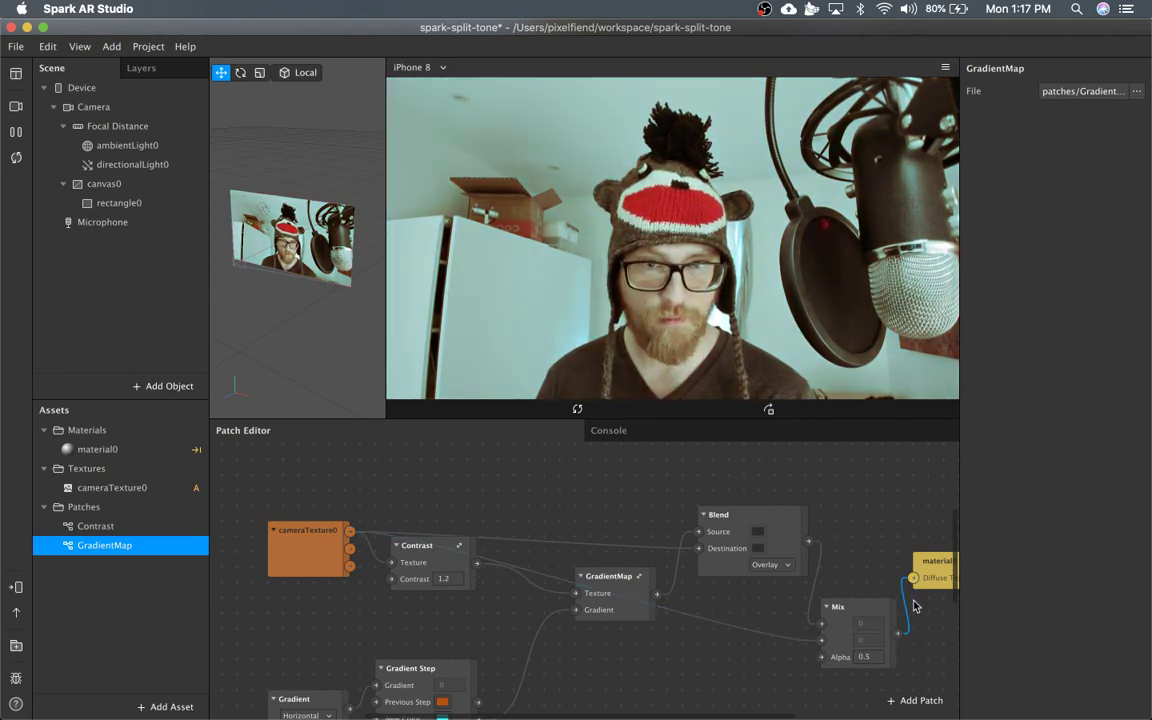
Test Mix's Alpha at 1 and 0 to compare the effect strength, and set it to 0.4
{"action": "scroll", "coordinate": [910, 605], "scroll_direction": "right", "scroll_amount": 5}
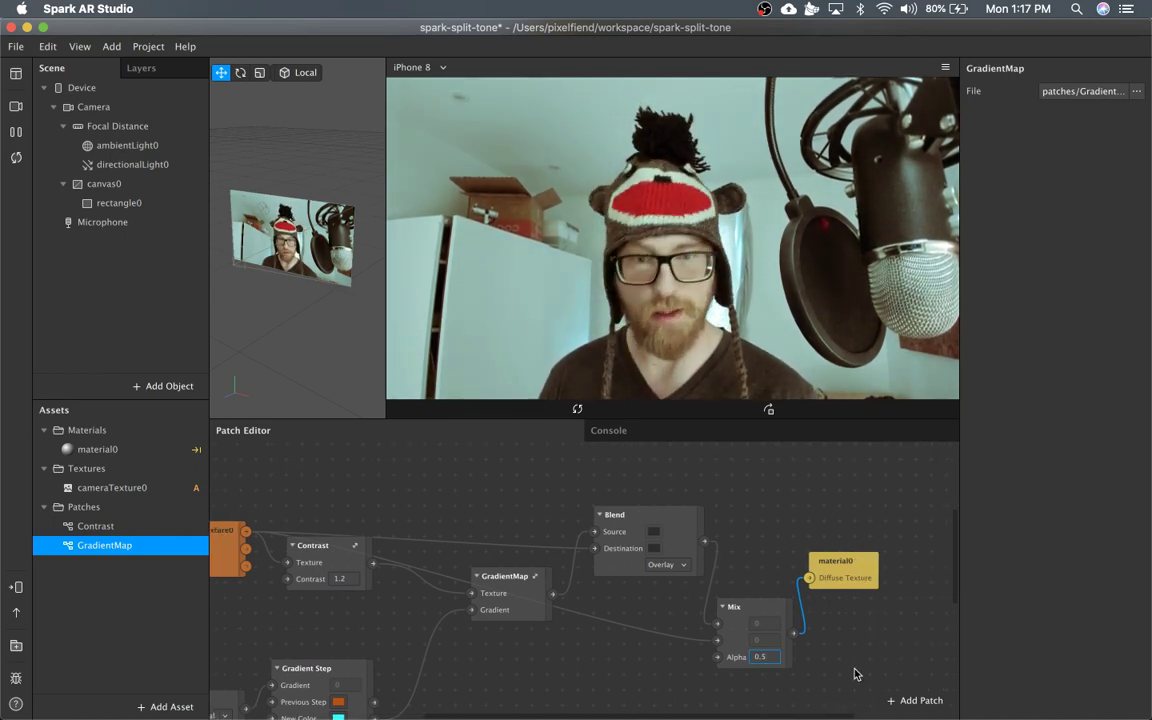
{"action": "type", "text": "0.8"}
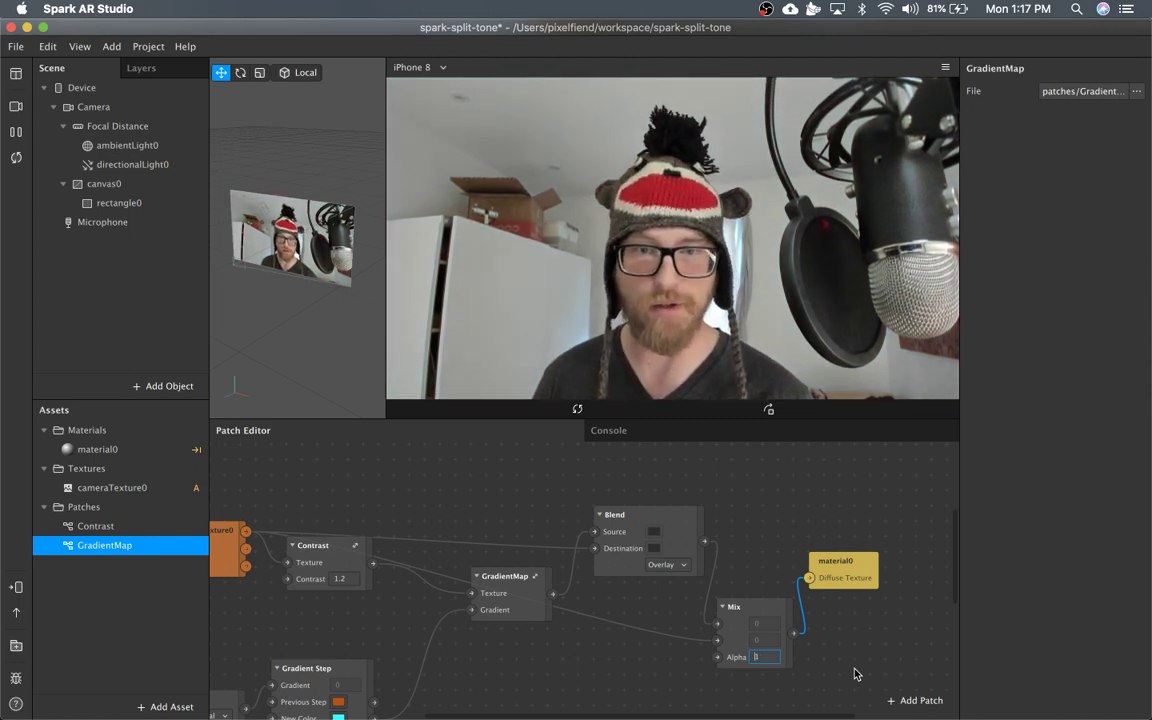
{"action": "key", "text": "BackSpace"}
{"action": "type", "text": "5"}
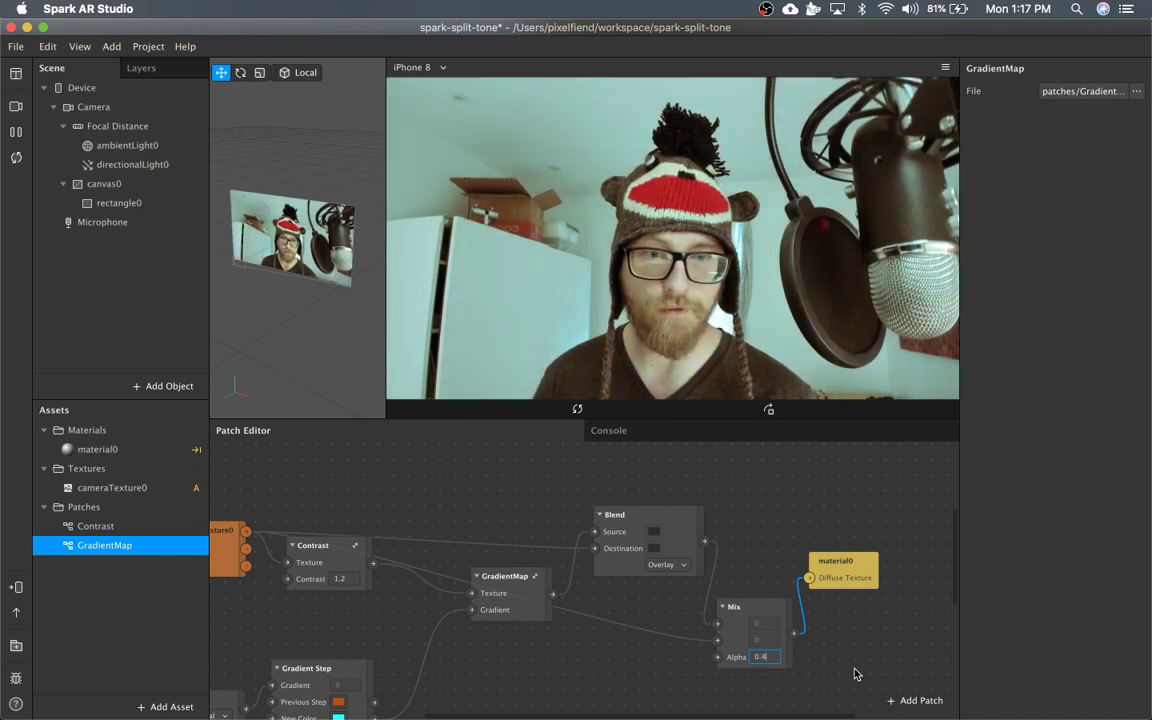
{"action": "key", "text": "BackSpace"}
{"action": "type", "text": "3"}
{"action": "key", "text": "BackSpace"}
{"action": "key", "text": "BackSpace"}
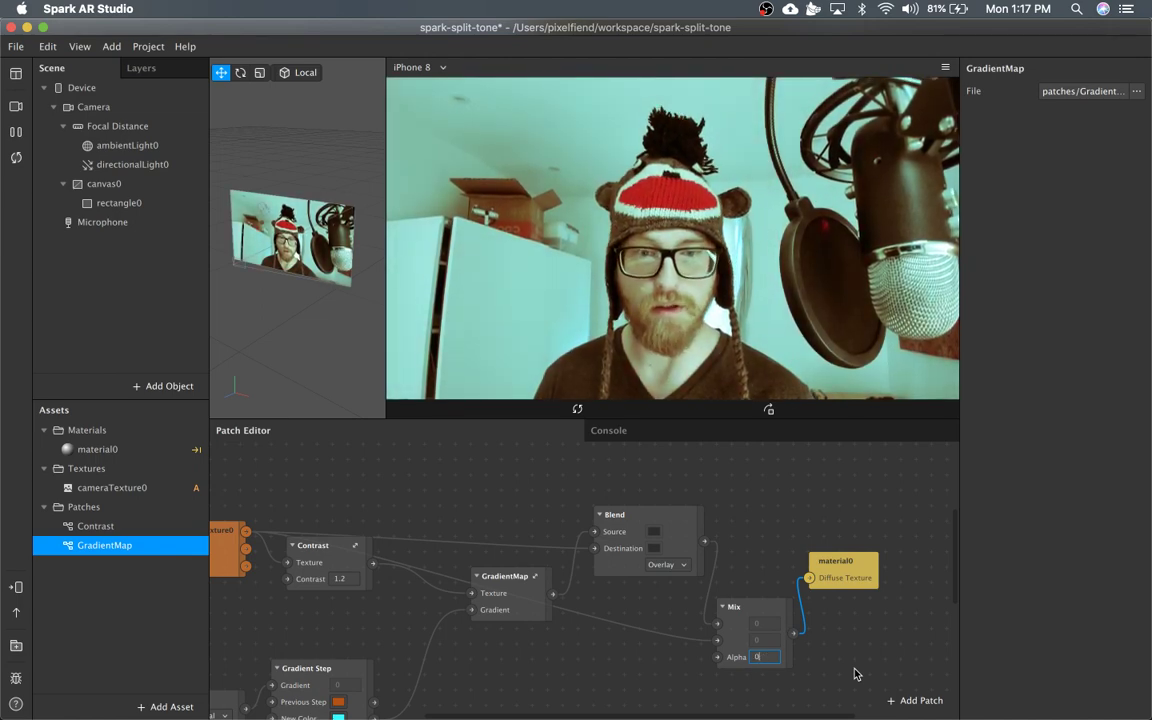
{"action": "key", "text": "BackSpace"}
{"action": "type", "text": "3"}
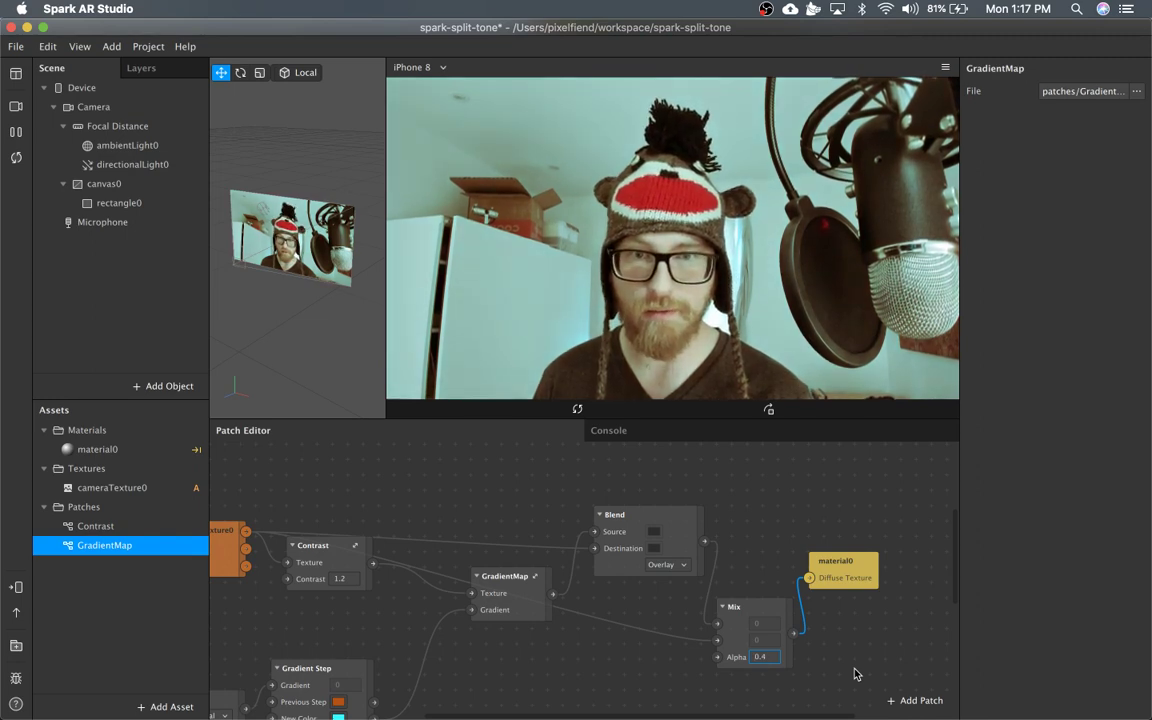
Tidy the graph by raising Mix and material0 beside Blend and shifting Gradient Step and Gradient closer to GradientMap
{"action": "left_click_drag", "start_coordinate": [838, 566], "coordinate": [884, 550]}
{"action": "left_click_drag", "start_coordinate": [753, 617], "coordinate": [769, 569]}
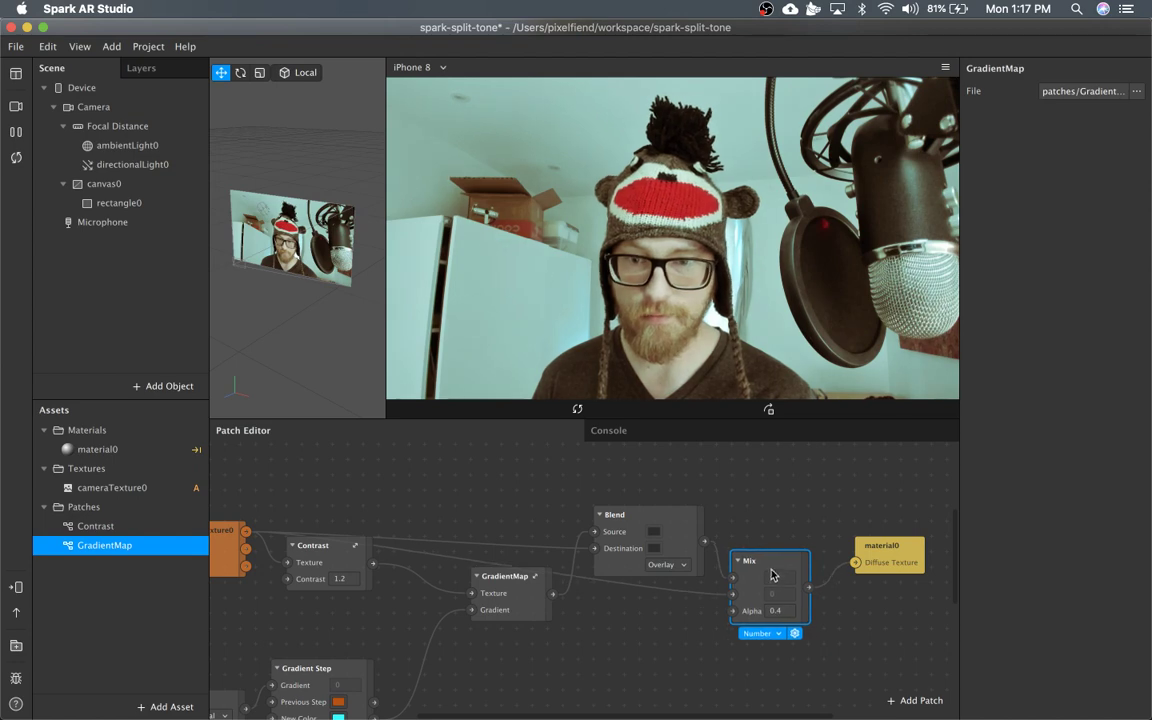
{"action": "scroll", "coordinate": [740, 590], "scroll_direction": "left", "scroll_amount": 2}
{"action": "scroll", "coordinate": [740, 590], "scroll_direction": "left", "scroll_amount": 2}
{"action": "scroll", "coordinate": [735, 598], "scroll_direction": "down", "scroll_amount": 4}
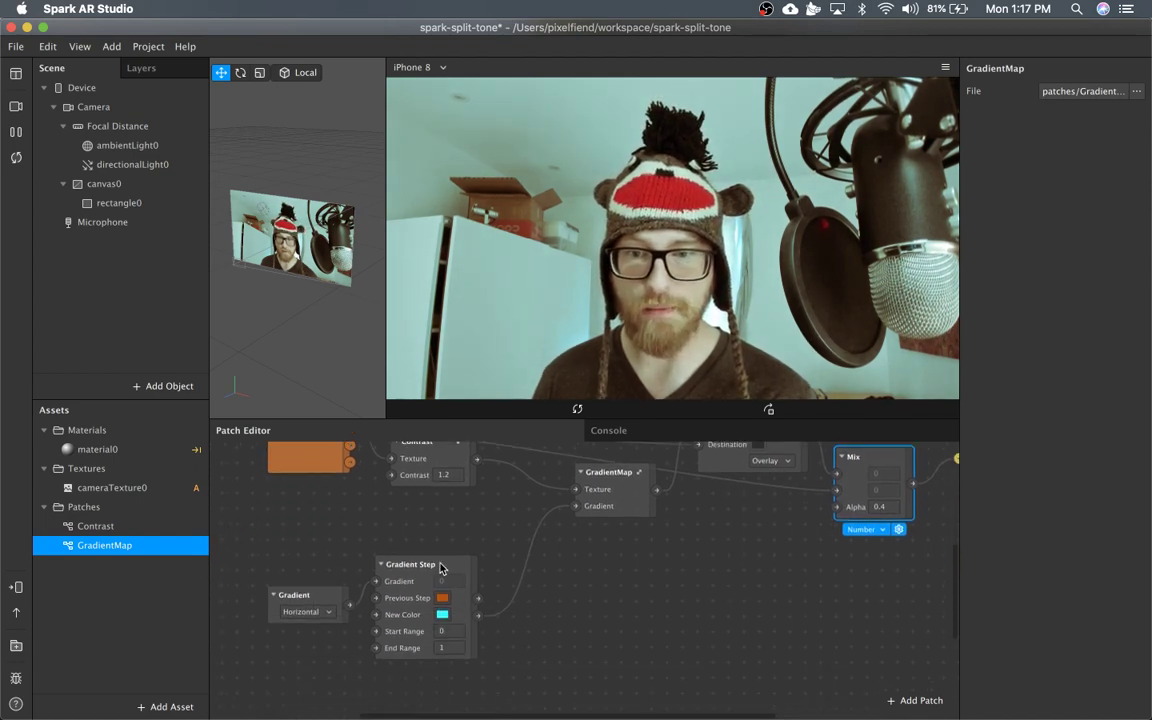
{"action": "left_click_drag", "start_coordinate": [440, 568], "coordinate": [506, 538]}
{"action": "left_click_drag", "start_coordinate": [305, 598], "coordinate": [370, 550]}
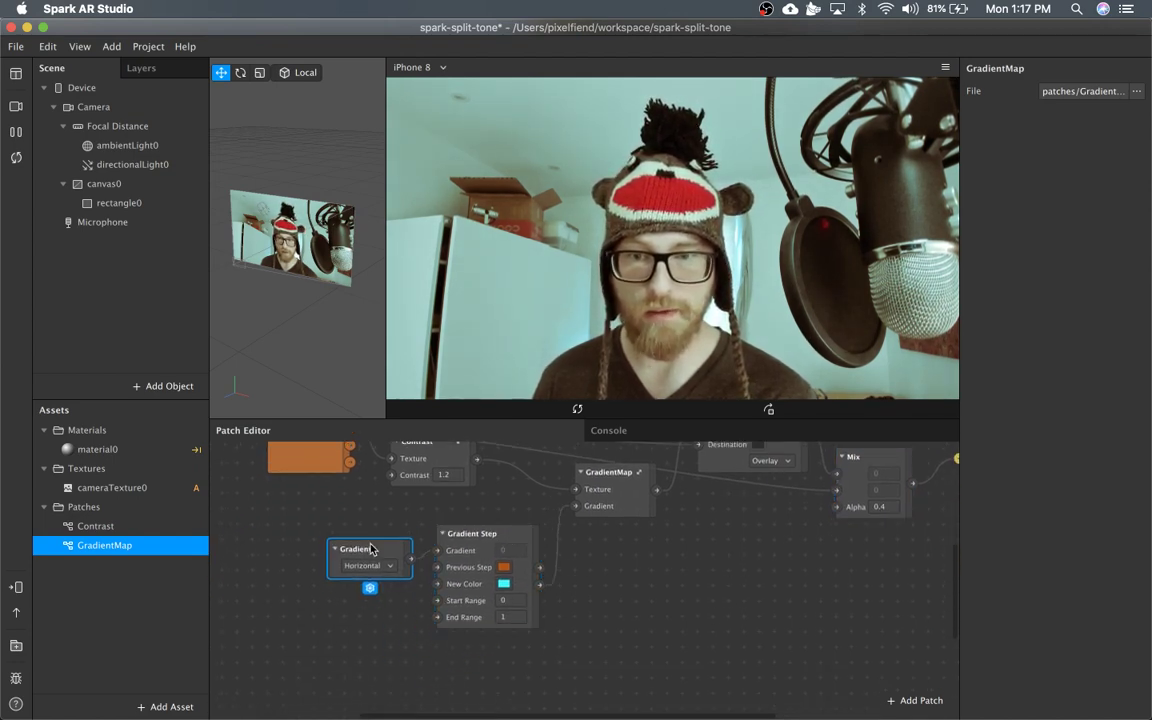
Review the patch graph from the Gradient and Contrast patches through GradientMap, Blend and Mix to material0
{"action": "scroll", "coordinate": [596, 637], "scroll_direction": "right", "scroll_amount": 3}
{"action": "scroll", "coordinate": [596, 637], "scroll_direction": "up", "scroll_amount": 3}
{"action": "scroll", "coordinate": [620, 645], "scroll_direction": "down", "scroll_amount": 3}
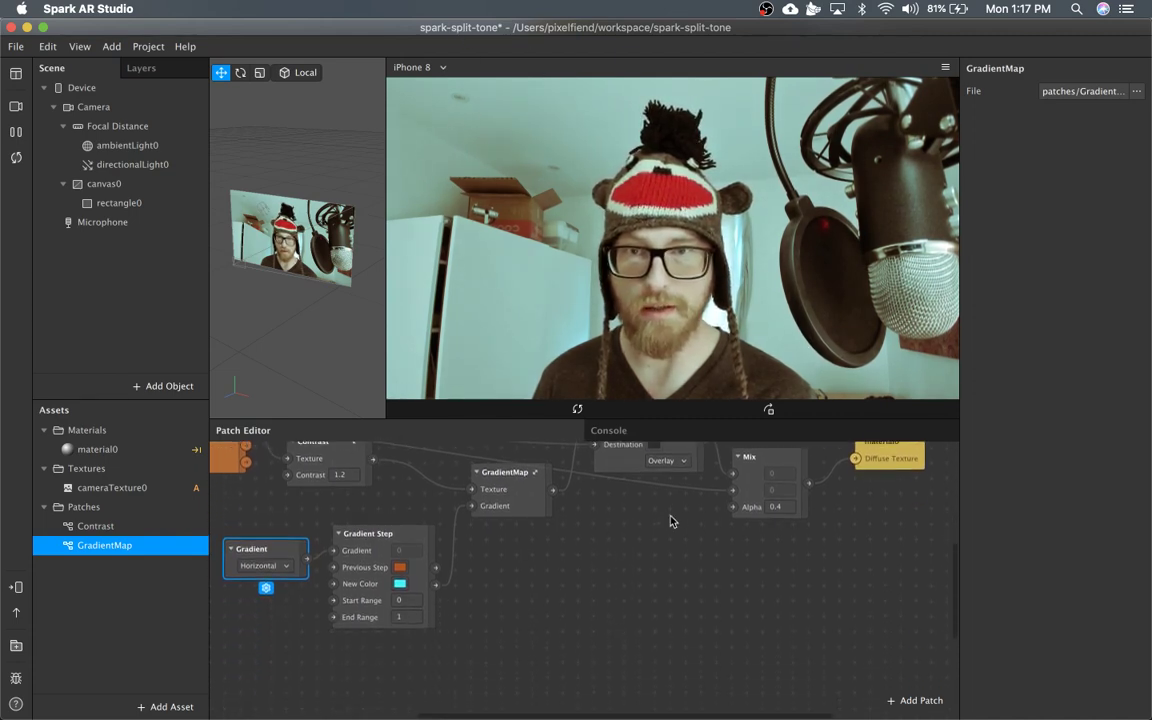
{"action": "scroll", "coordinate": [671, 521], "scroll_direction": "up", "scroll_amount": 3}
{"action": "scroll", "coordinate": [671, 521], "scroll_direction": "left", "scroll_amount": 4}
{"action": "scroll", "coordinate": [671, 521], "scroll_direction": "down", "scroll_amount": 3}
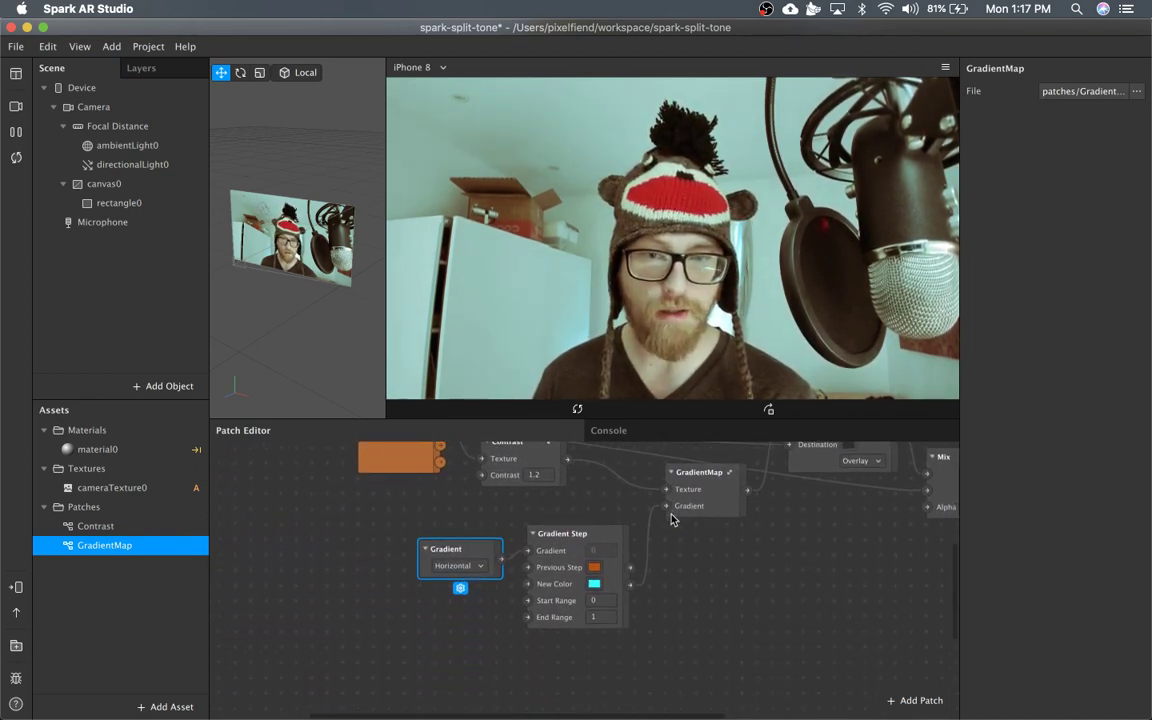
{"action": "scroll", "coordinate": [556, 540], "scroll_direction": "right", "scroll_amount": 2}
{"action": "scroll", "coordinate": [556, 540], "scroll_direction": "right", "scroll_amount": 2}
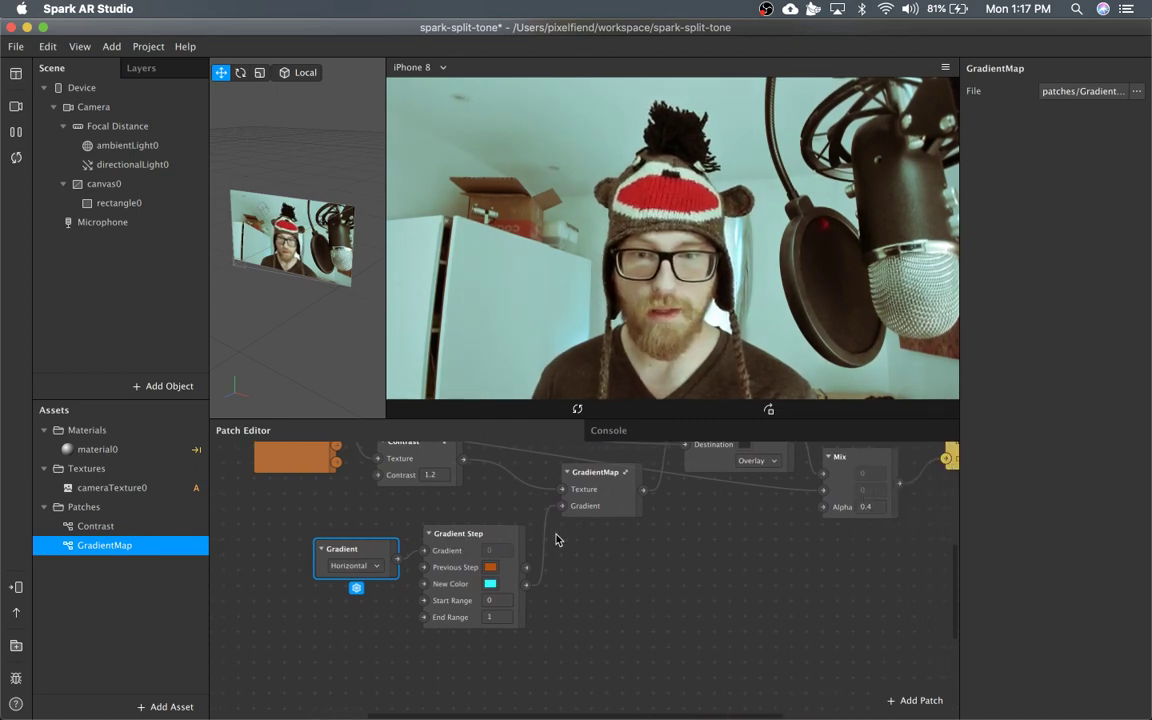
{"action": "scroll", "coordinate": [598, 612], "scroll_direction": "right", "scroll_amount": 2}
{"action": "scroll", "coordinate": [598, 612], "scroll_direction": "up", "scroll_amount": 3}
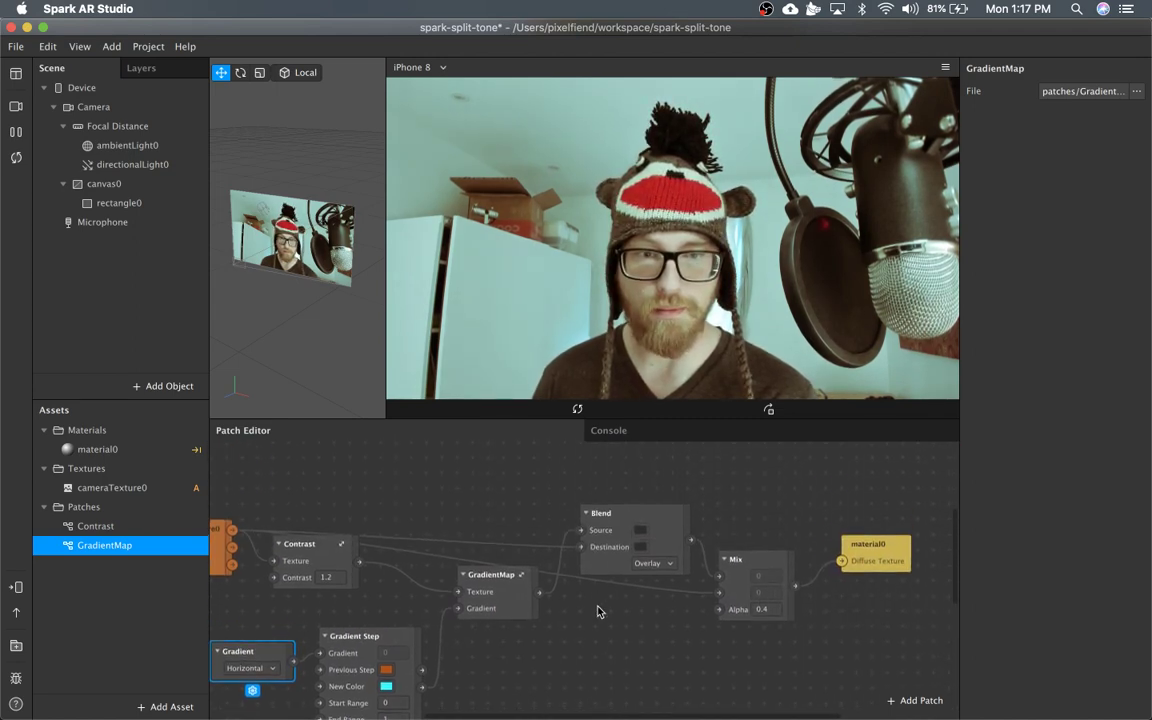
{"action": "scroll", "coordinate": [598, 612], "scroll_direction": "right", "scroll_amount": 3}
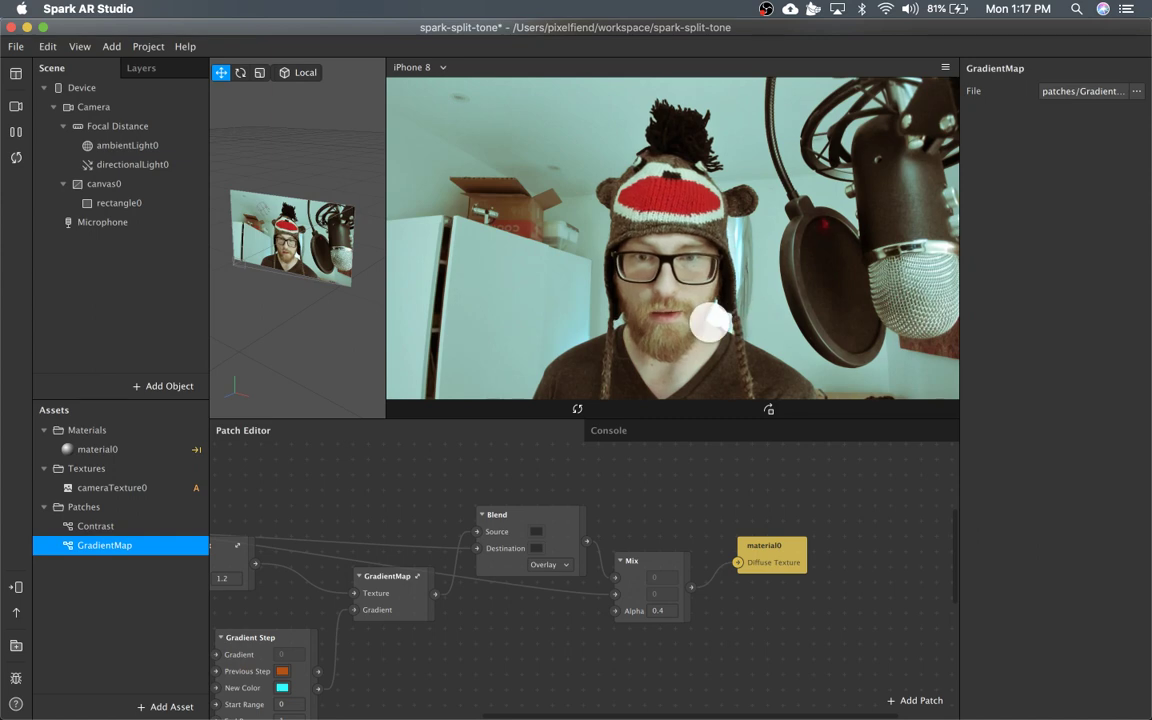
{"action": "scroll", "coordinate": [375, 599], "scroll_direction": "down", "scroll_amount": 3}
{"action": "scroll", "coordinate": [375, 594], "scroll_direction": "left", "scroll_amount": 3}
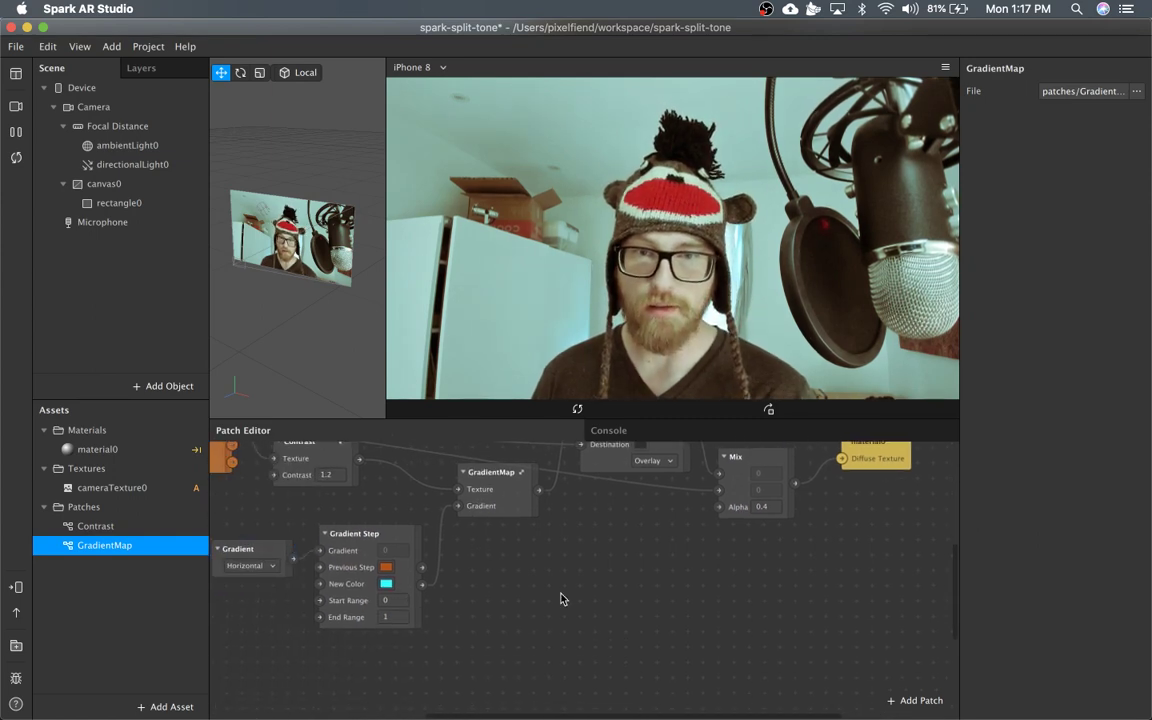
Add a Screen Pan patch in the empty area below GradientMap and check its outputs
{"action": "right_click", "coordinate": [914, 621]}
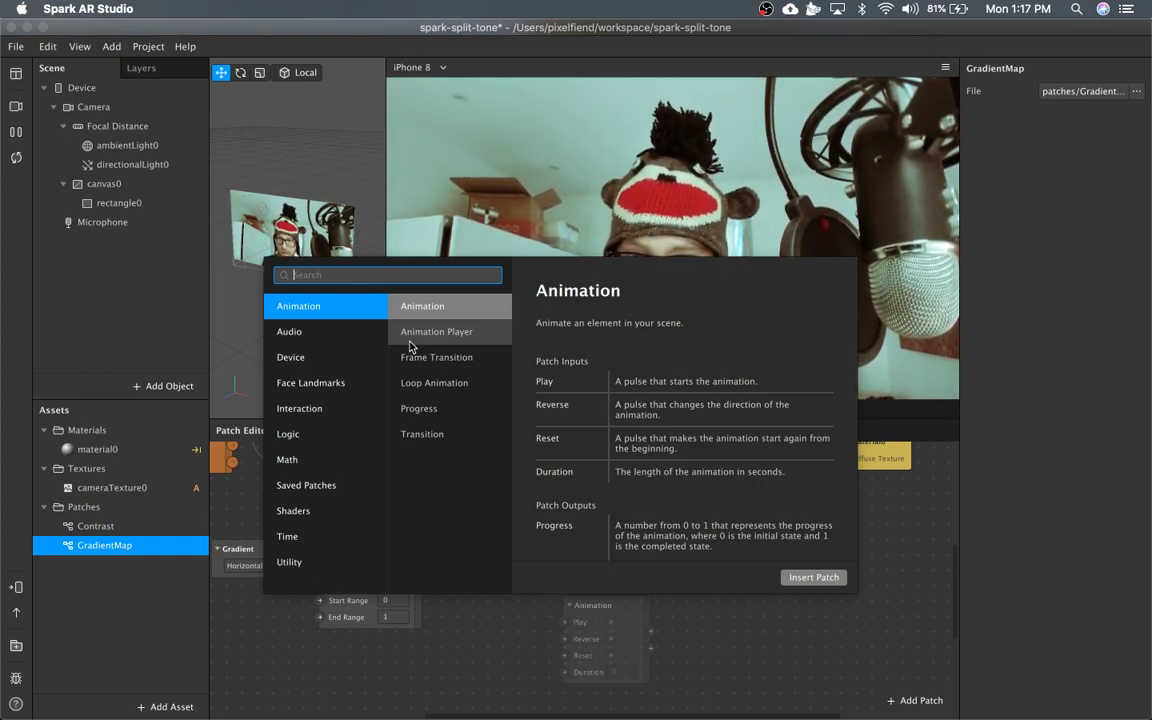
{"action": "type", "text": "g"}
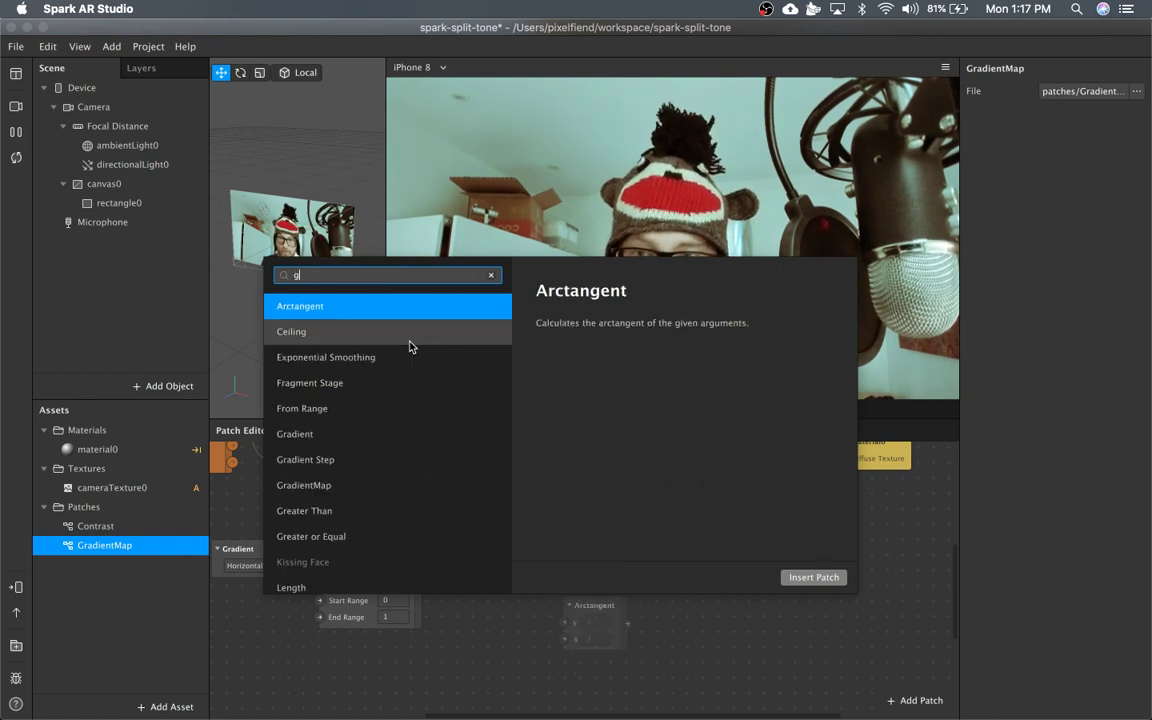
{"action": "key", "text": "BackSpace"}
{"action": "type", "text": "pan"}
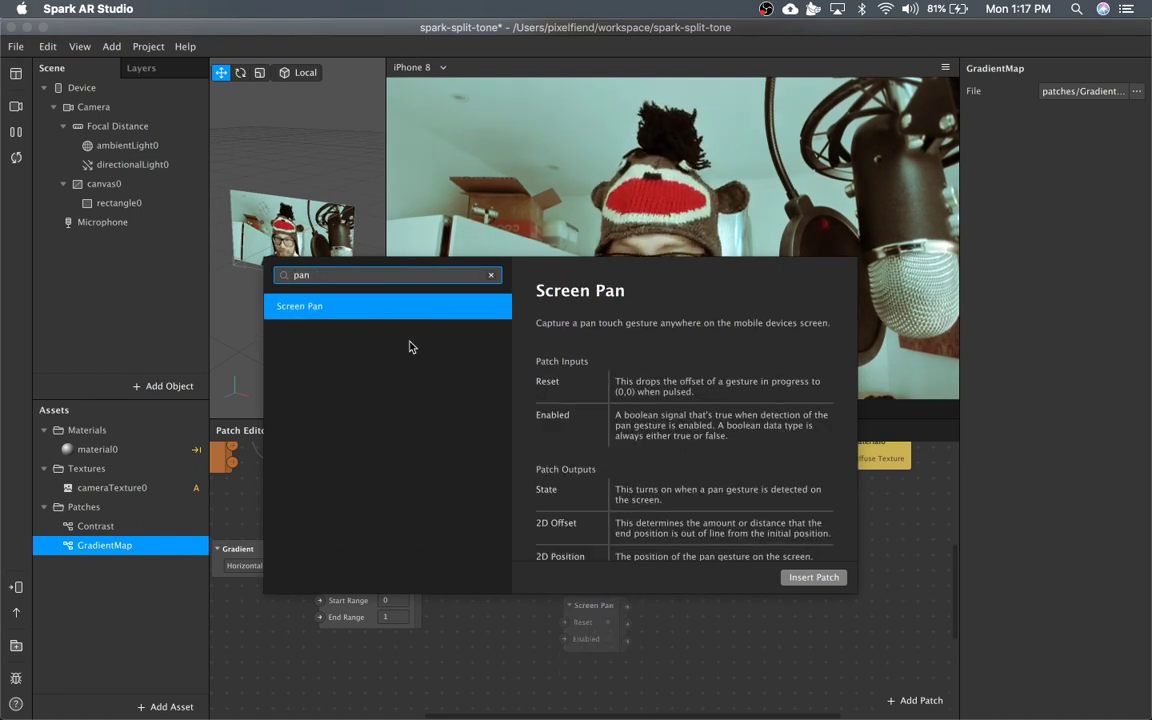
{"action": "key", "text": "Return"}
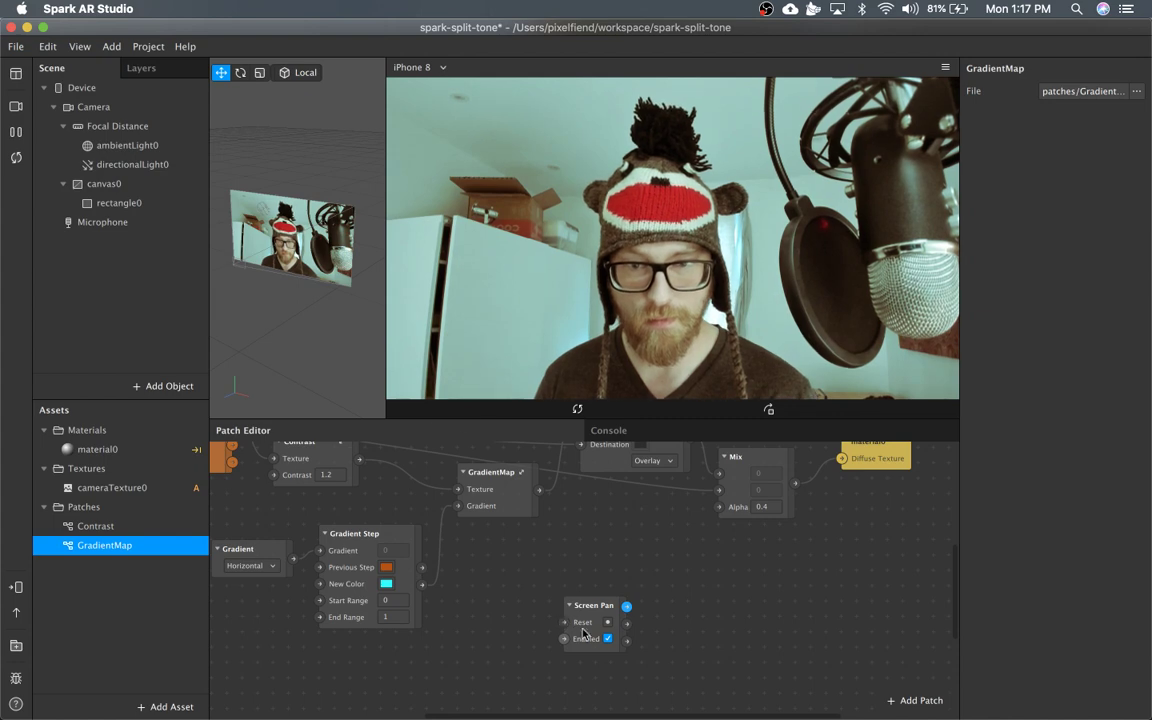
{"action": "left_click_drag", "start_coordinate": [627, 612], "coordinate": [597, 617]}
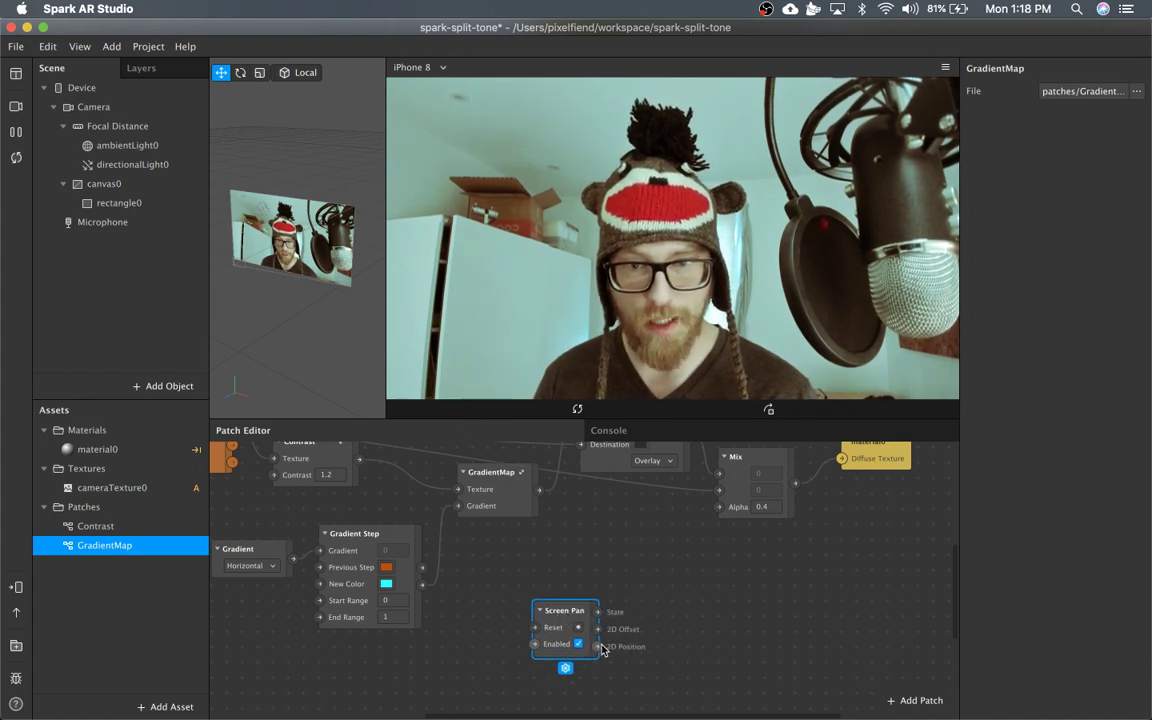
{"action": "mouse_move", "coordinate": [602, 656]}
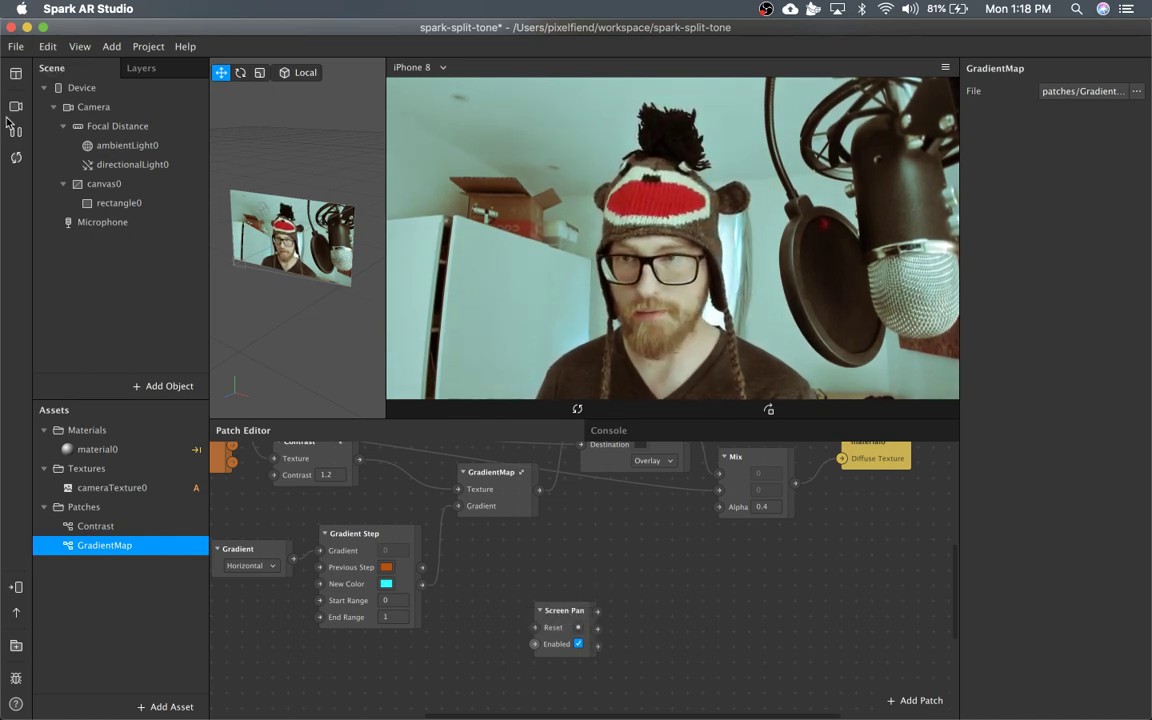
Add a Device patch from the scene's Device object and stack it directly beneath Screen Pan below Blend
{"action": "left_click_drag", "start_coordinate": [82, 88], "coordinate": [755, 615]}
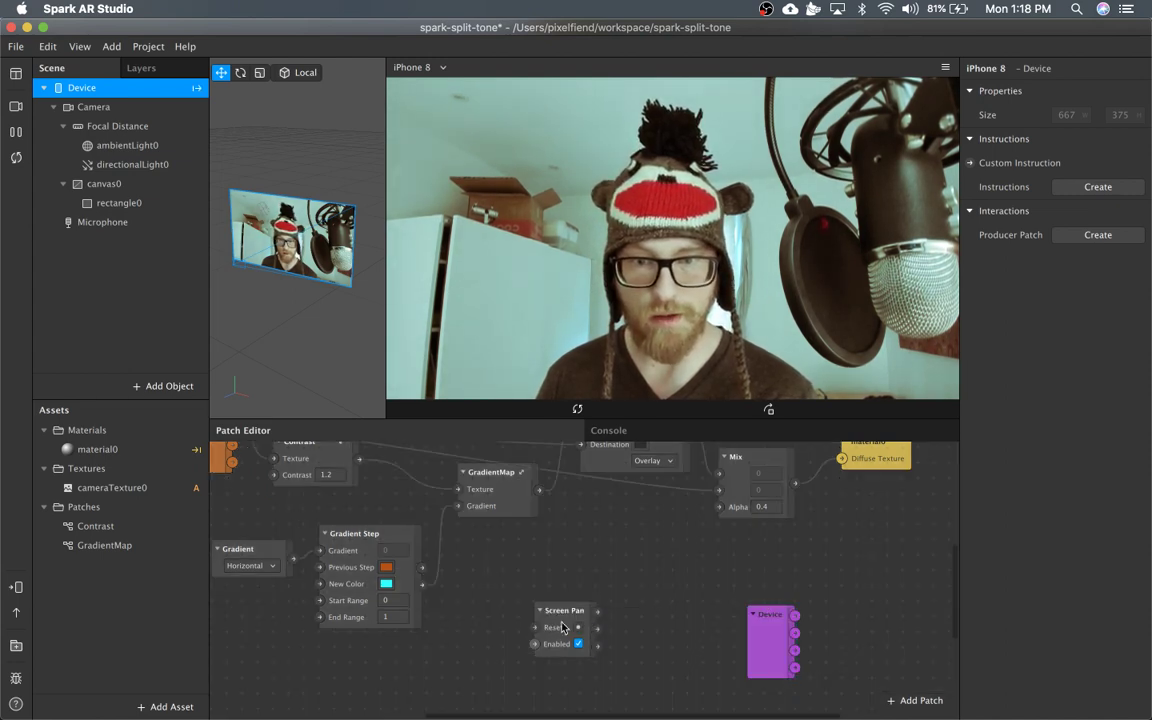
{"action": "left_click_drag", "start_coordinate": [590, 605], "coordinate": [637, 560]}
{"action": "left_click_drag", "start_coordinate": [770, 636], "coordinate": [601, 647]}
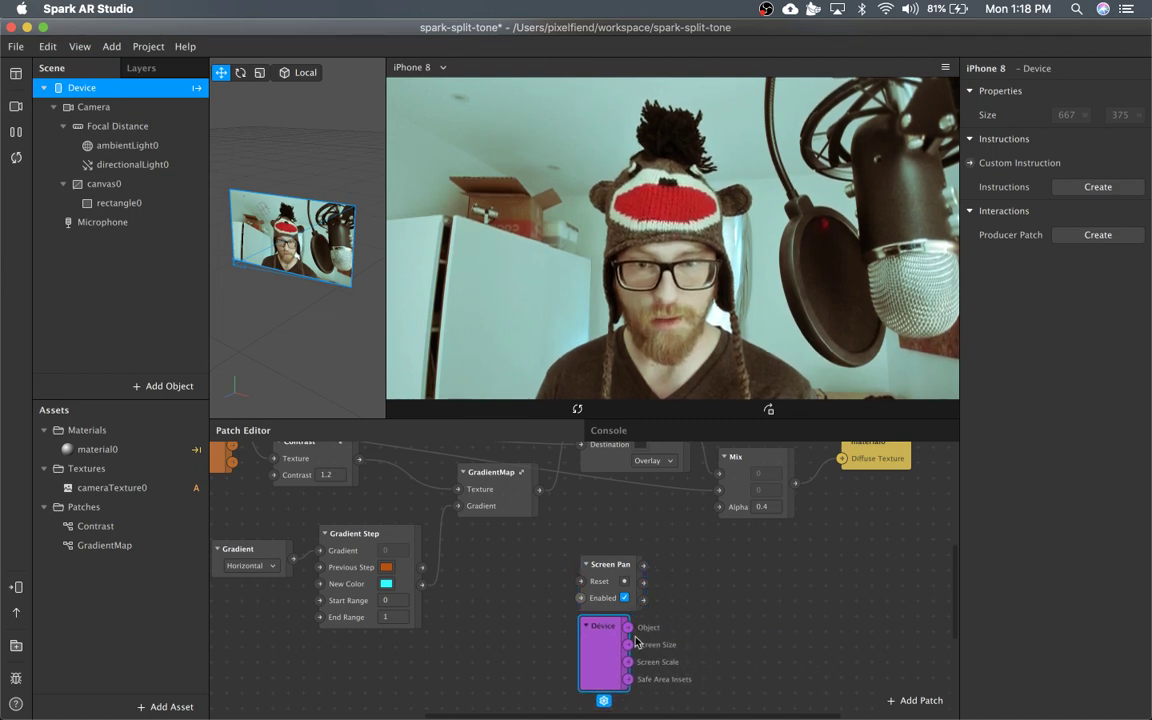
{"action": "left_click", "coordinate": [686, 633]}
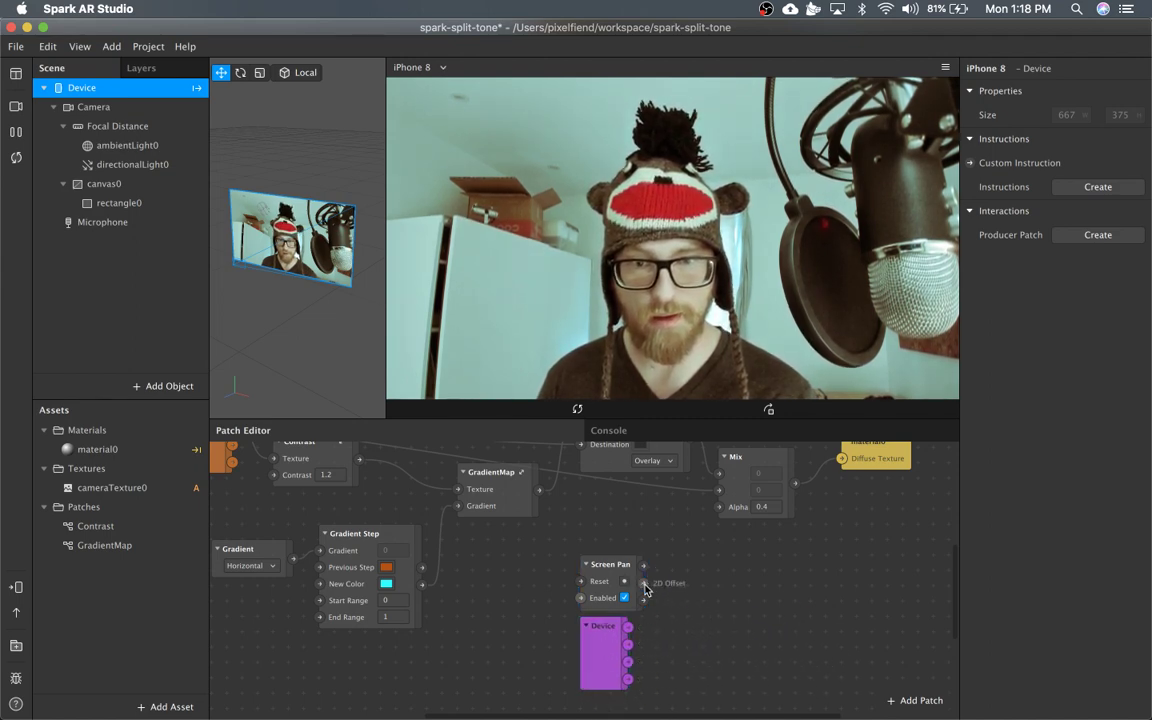
Add a Divide patch that divides Screen Pan's 2D Position by Device's Screen Size, and place it beside them
{"action": "left_click_drag", "start_coordinate": [643, 603], "coordinate": [740, 595]}
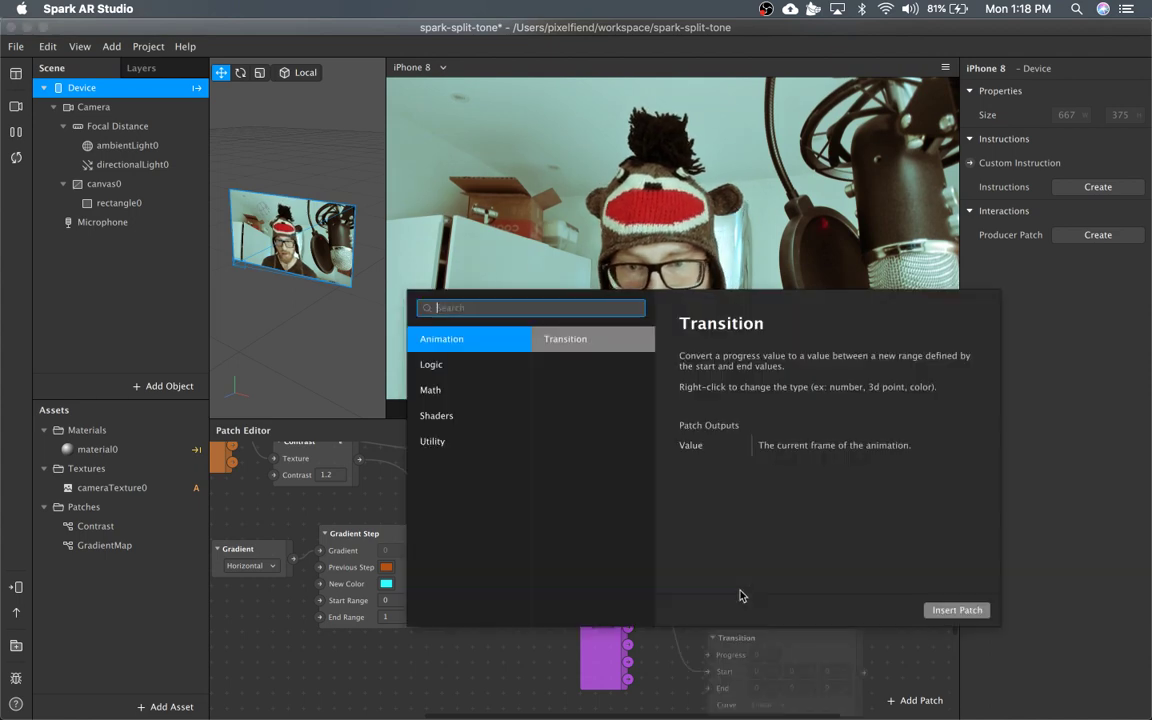
{"action": "type", "text": "div"}
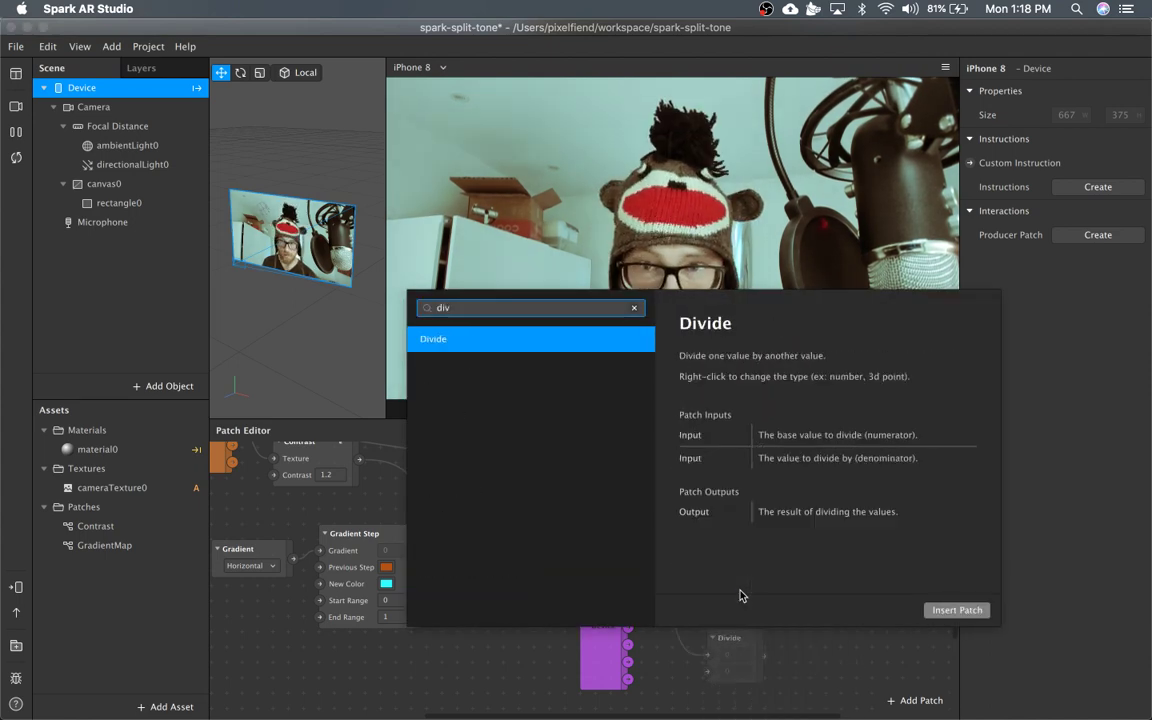
{"action": "key", "text": "Return"}
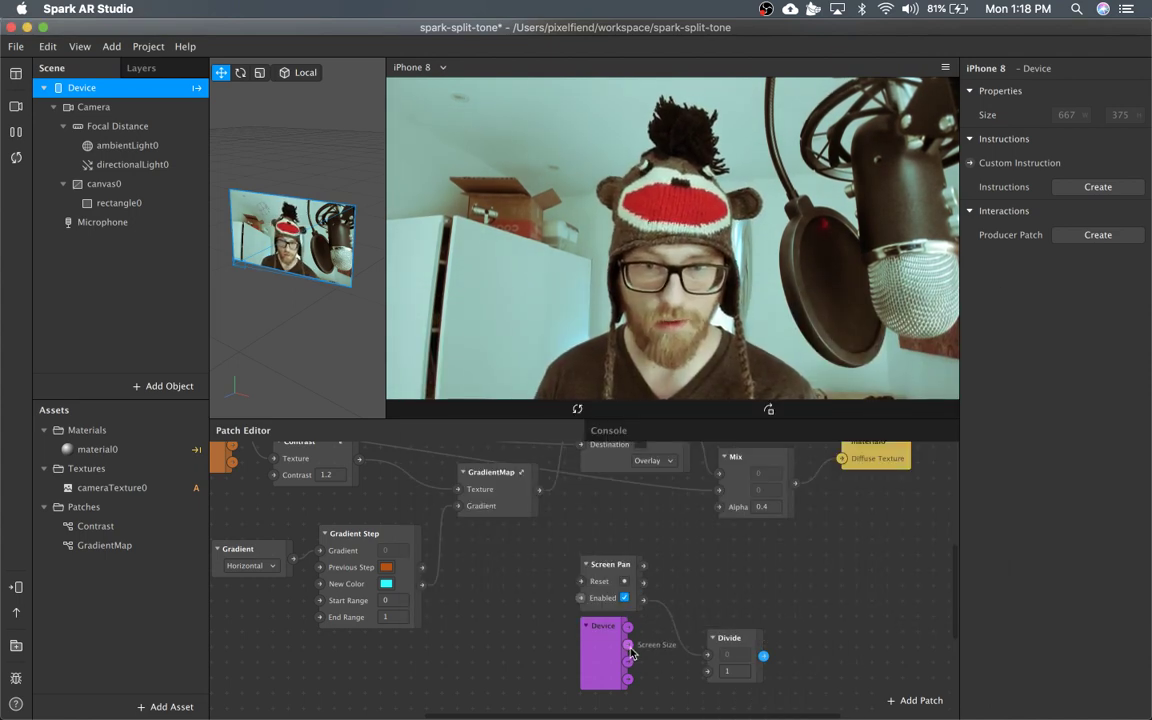
{"action": "left_click_drag", "start_coordinate": [628, 645], "coordinate": [708, 671]}
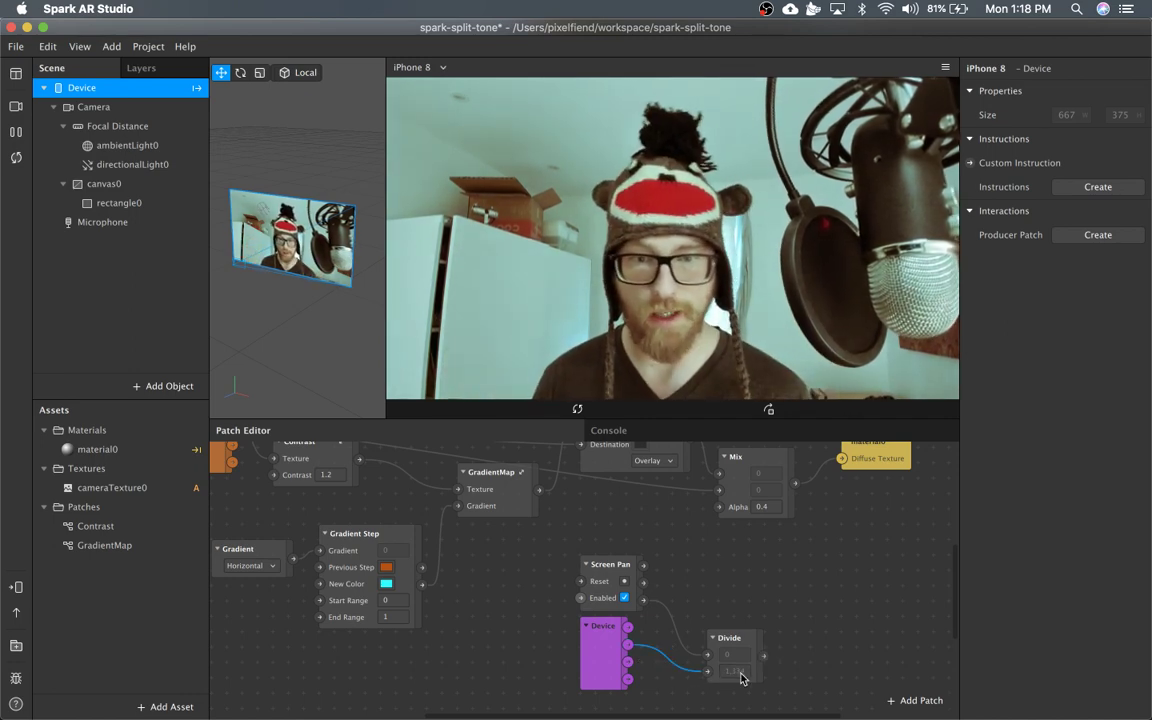
{"action": "left_click_drag", "start_coordinate": [735, 650], "coordinate": [699, 606]}
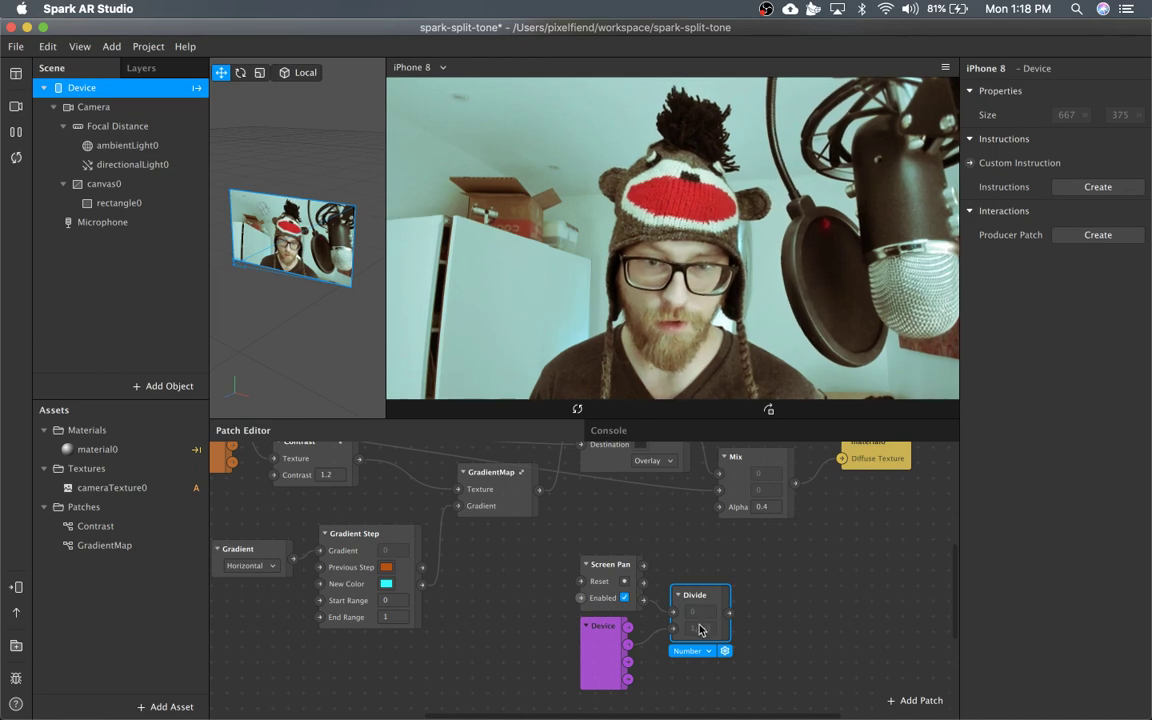
Add a Value patch fed by Divide's output, set its type to Vector 2 and move it beside Divide
{"action": "left_click_drag", "start_coordinate": [729, 612], "coordinate": [790, 598]}
{"action": "type", "text": "value"}
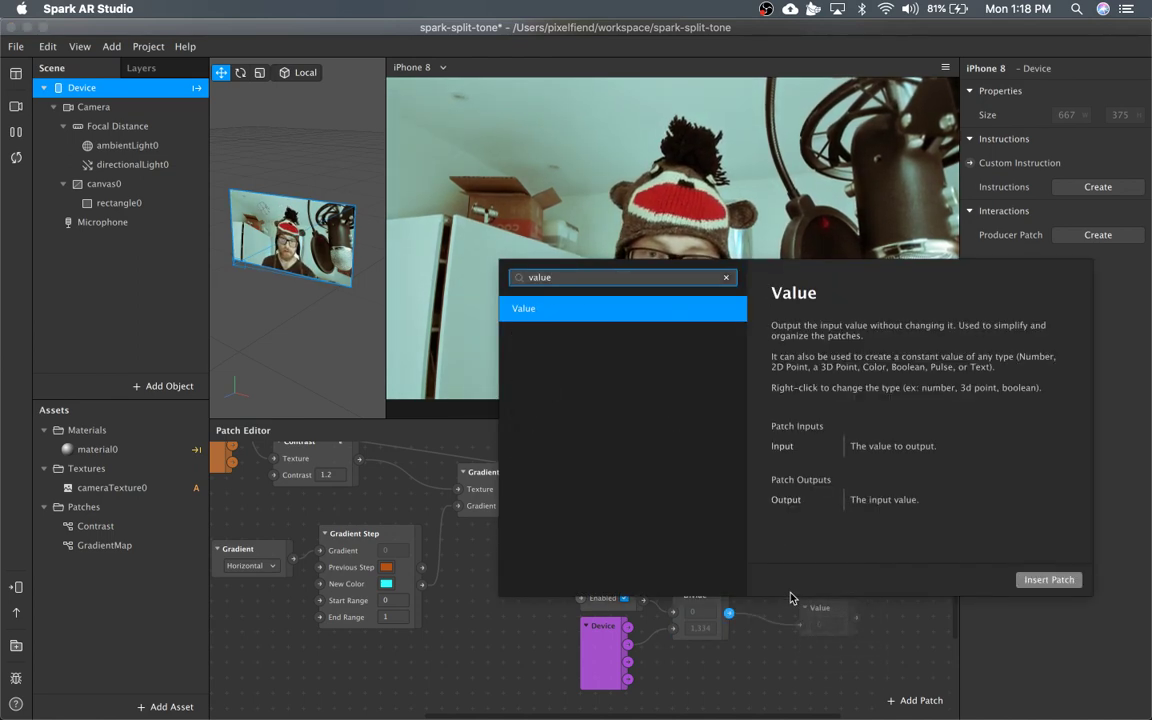
{"action": "key", "text": "Return"}
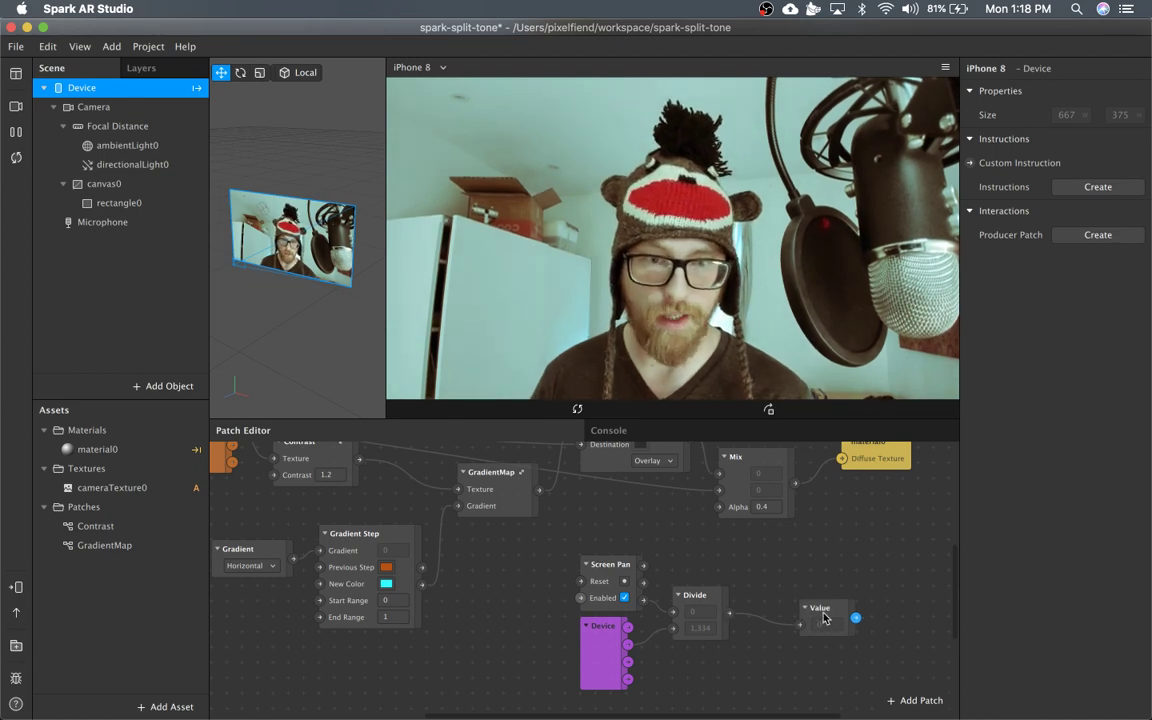
{"action": "left_click", "coordinate": [822, 612]}
{"action": "left_click", "coordinate": [822, 626]}
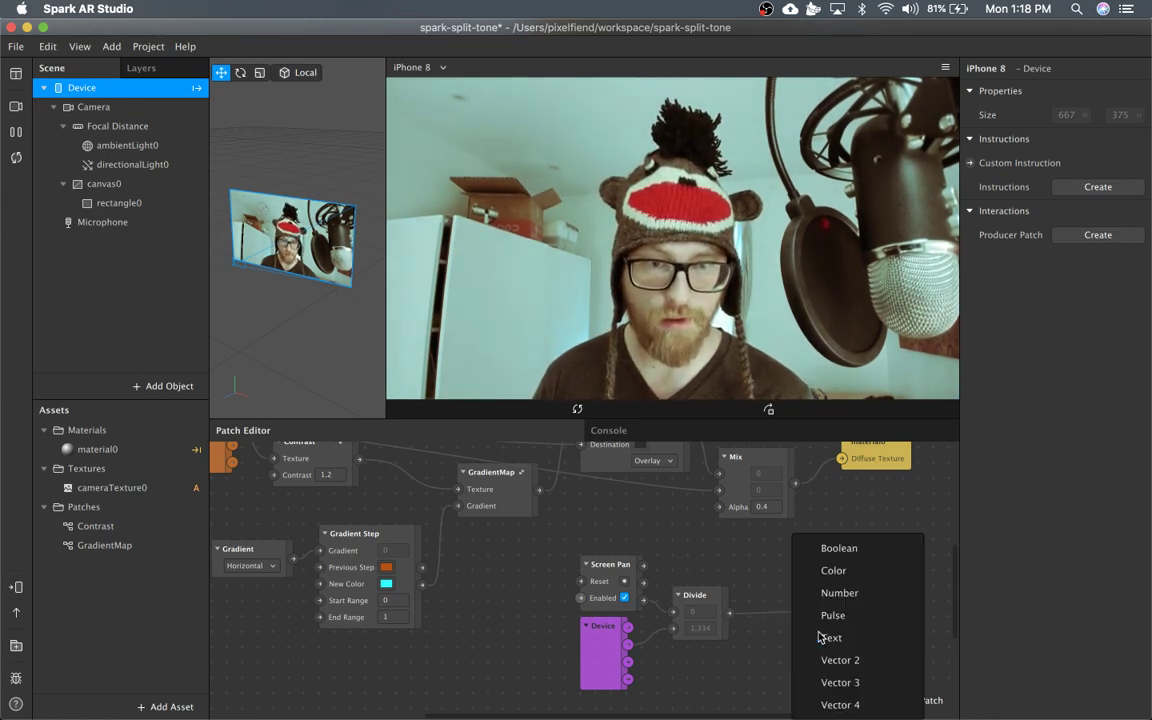
{"action": "left_click", "coordinate": [870, 662]}
{"action": "left_click_drag", "start_coordinate": [848, 608], "coordinate": [771, 593]}
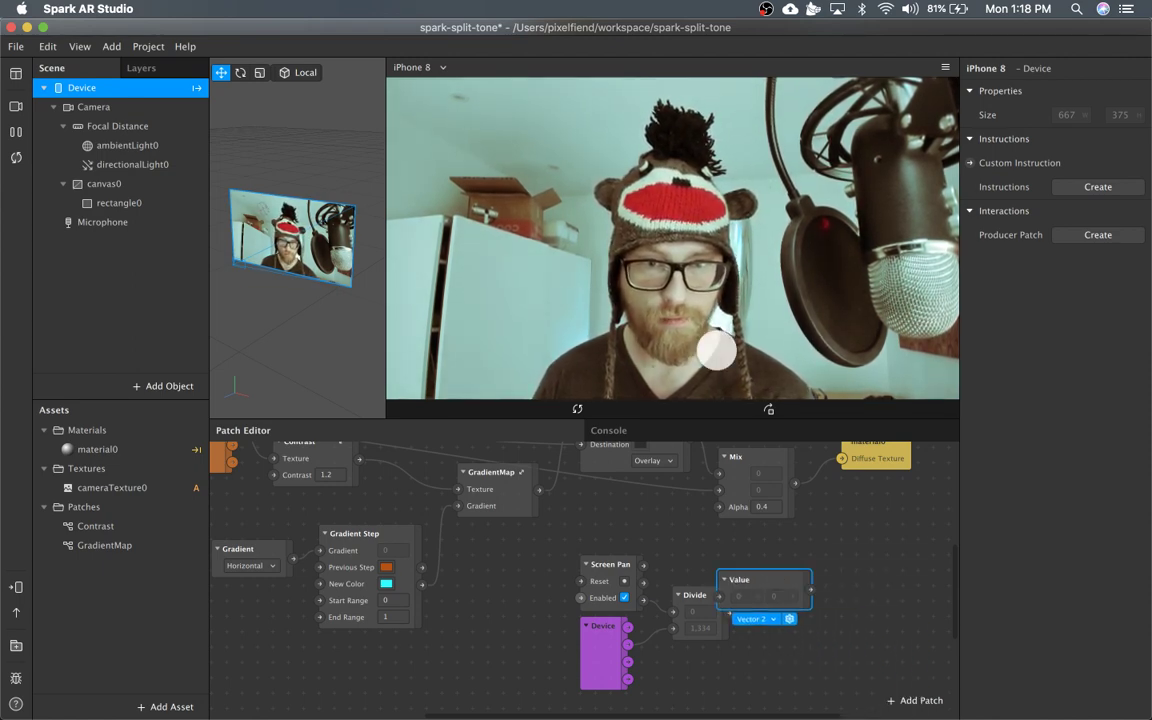
Simulate a pan gesture across the camera preview to examine the output in the Value patch
{"action": "left_click_drag", "start_coordinate": [504, 327], "coordinate": [476, 180]}
{"action": "scroll", "coordinate": [836, 597], "scroll_direction": "up", "scroll_amount": 3}
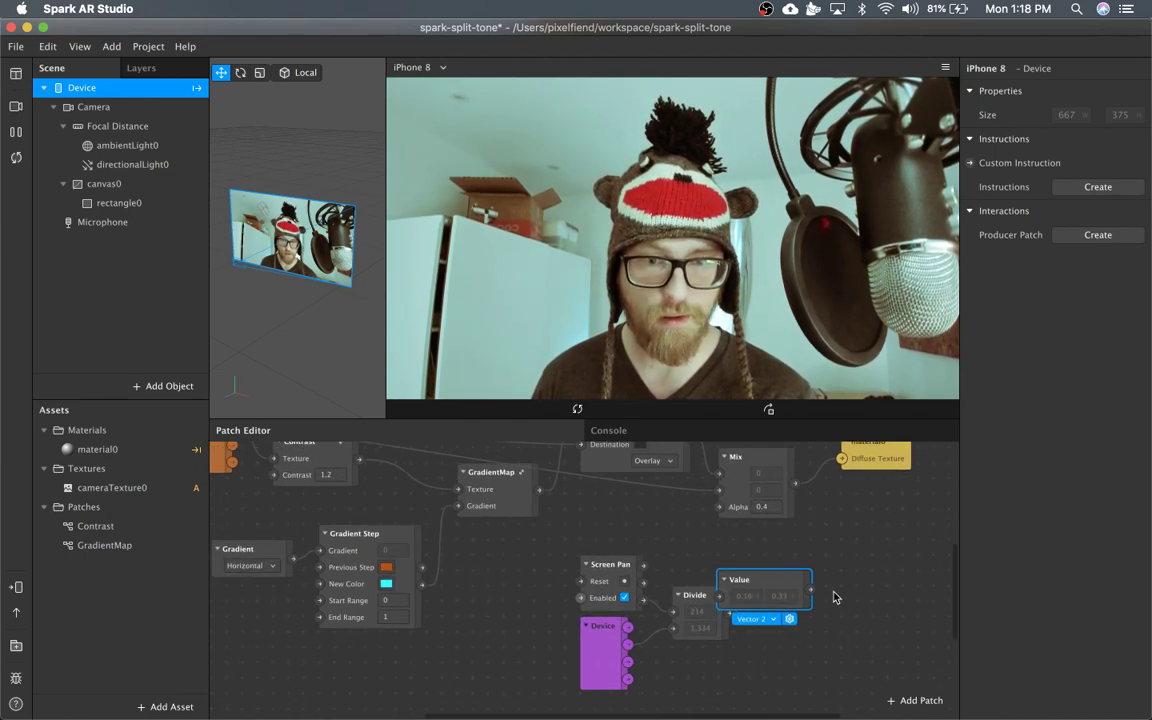
Pan diagonally and vertically across the camera preview to compare the X and Y outputs of the Value patch
{"action": "scroll", "coordinate": [830, 597], "scroll_direction": "up", "scroll_amount": 2}
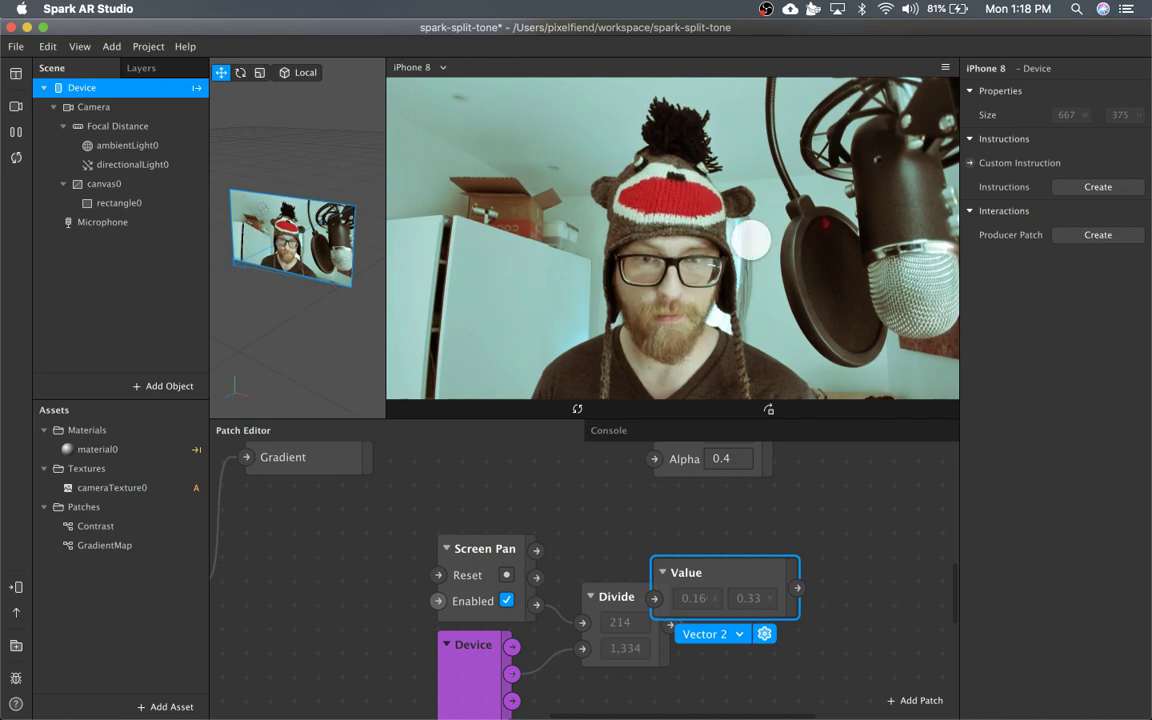
{"action": "left_click_drag", "start_coordinate": [476, 198], "coordinate": [440, 133]}
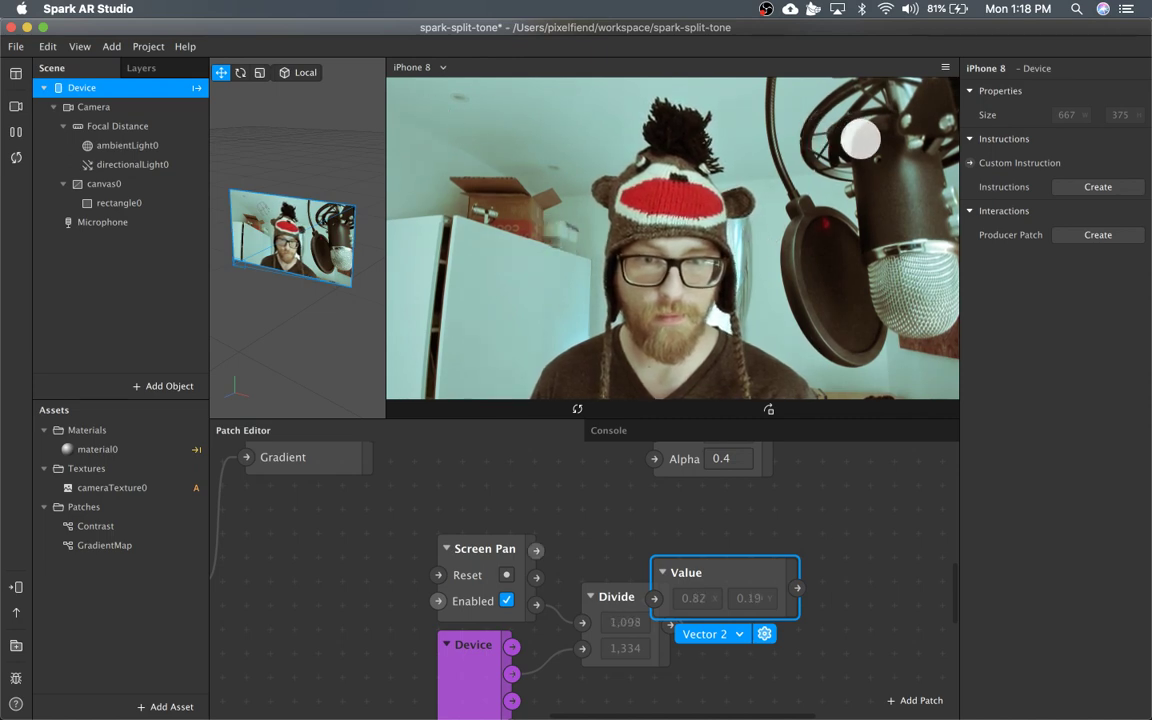
{"action": "left_click_drag", "start_coordinate": [860, 140], "coordinate": [874, 347]}
Move the Value patch farther to the right of Divide so the two patches no longer overlap
{"action": "left_click_drag", "start_coordinate": [729, 584], "coordinate": [792, 599]}
{"action": "scroll", "coordinate": [789, 601], "scroll_direction": "up", "scroll_amount": 3}
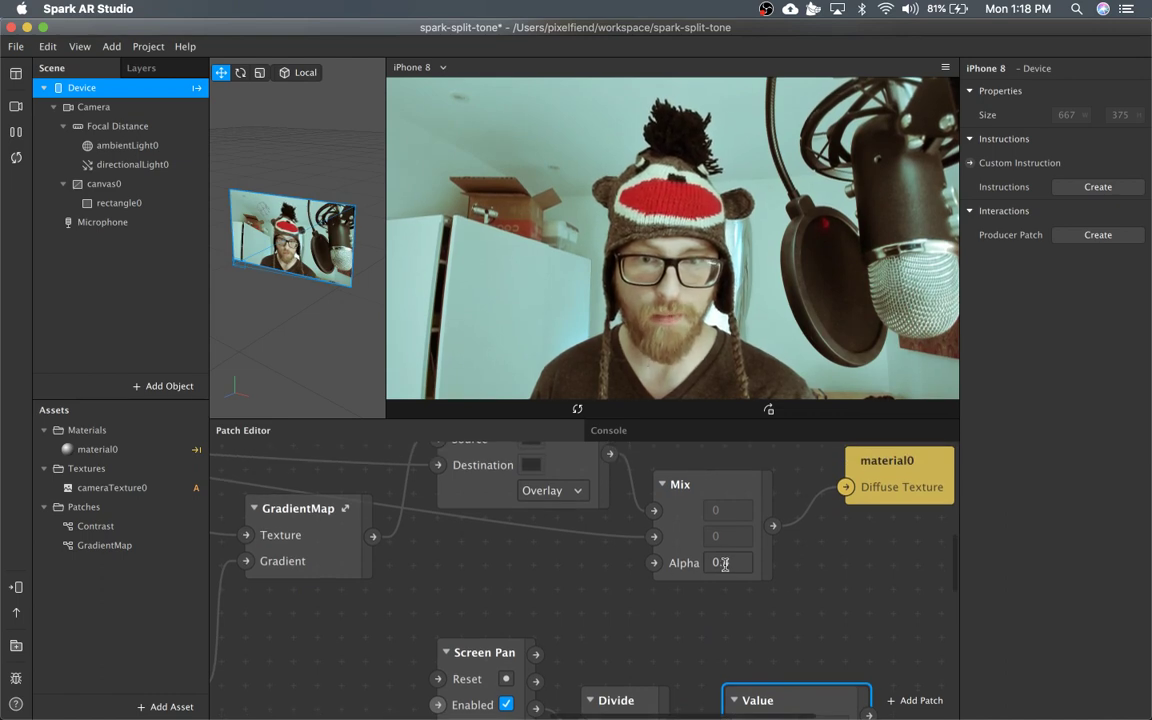
{"action": "scroll", "coordinate": [712, 562], "scroll_direction": "right", "scroll_amount": 1}
{"action": "scroll", "coordinate": [717, 621], "scroll_direction": "down", "scroll_amount": 3}
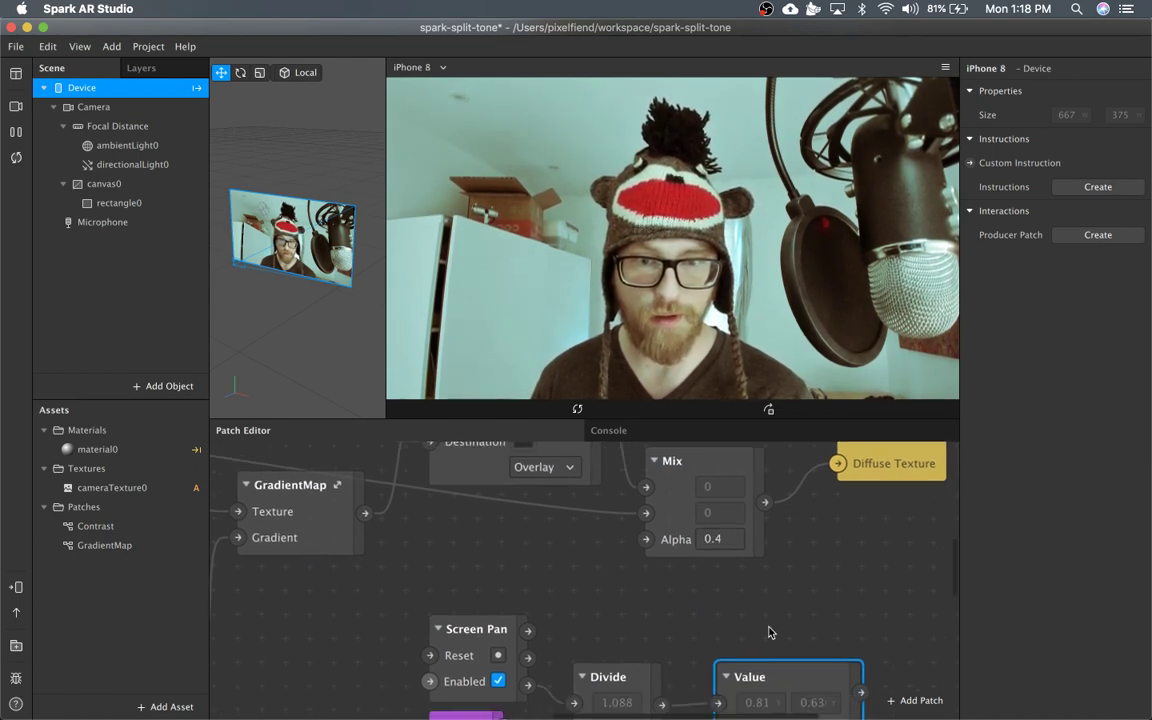
Add an Unpack patch fed by the Value patch's output and place it to the right of Value
{"action": "left_click_drag", "start_coordinate": [805, 617], "coordinate": [898, 577]}
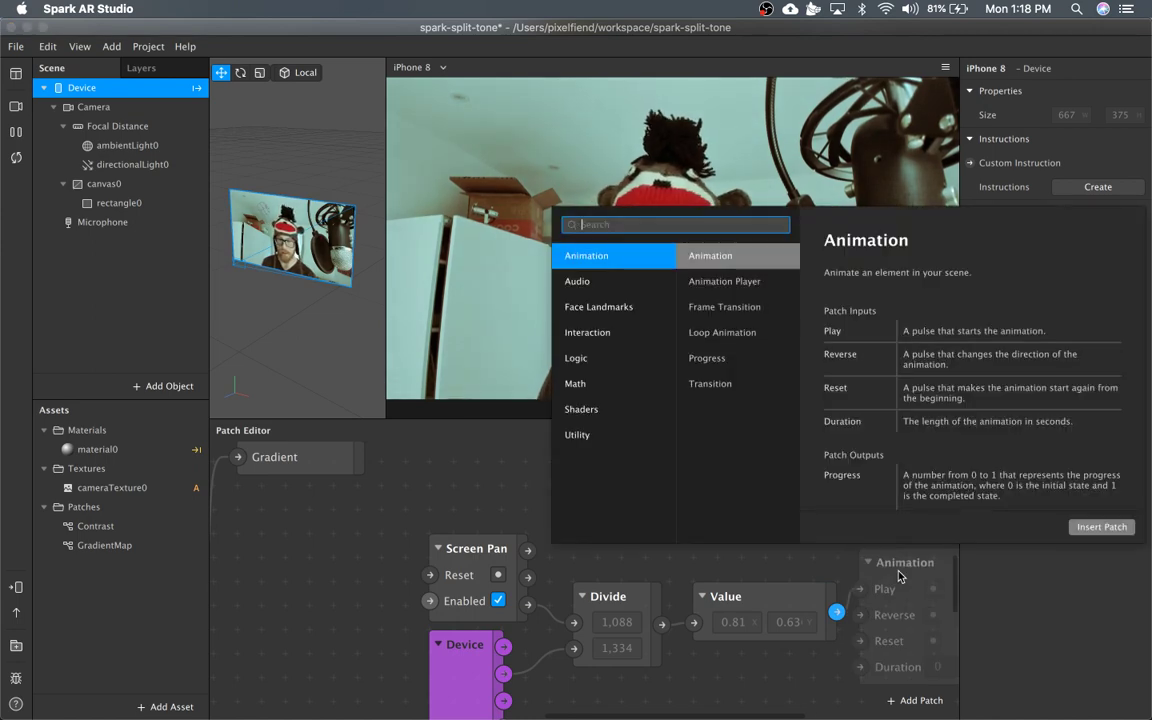
{"action": "type", "text": "swizzl"}
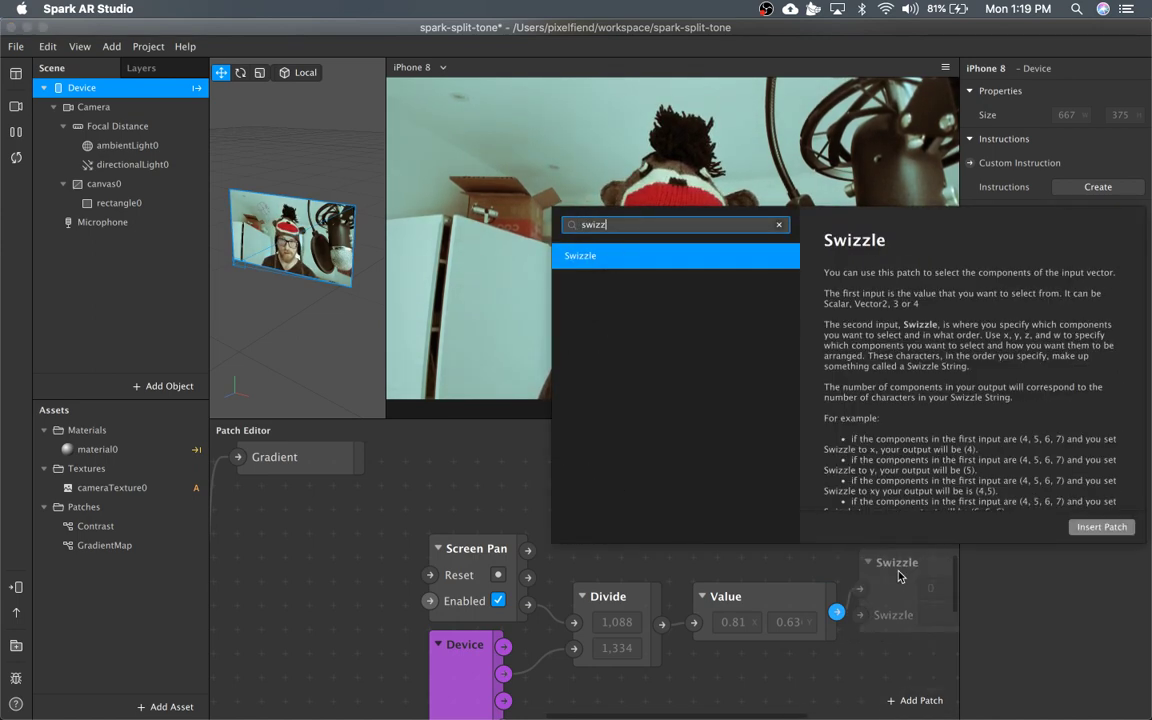
{"action": "key", "text": "BackSpace"}
{"action": "key", "text": "BackSpace"}
{"action": "key", "text": "BackSpace"}
{"action": "key", "text": "BackSpace"}
{"action": "key", "text": "BackSpace"}
{"action": "key", "text": "BackSpace"}
{"action": "type", "text": "un"}
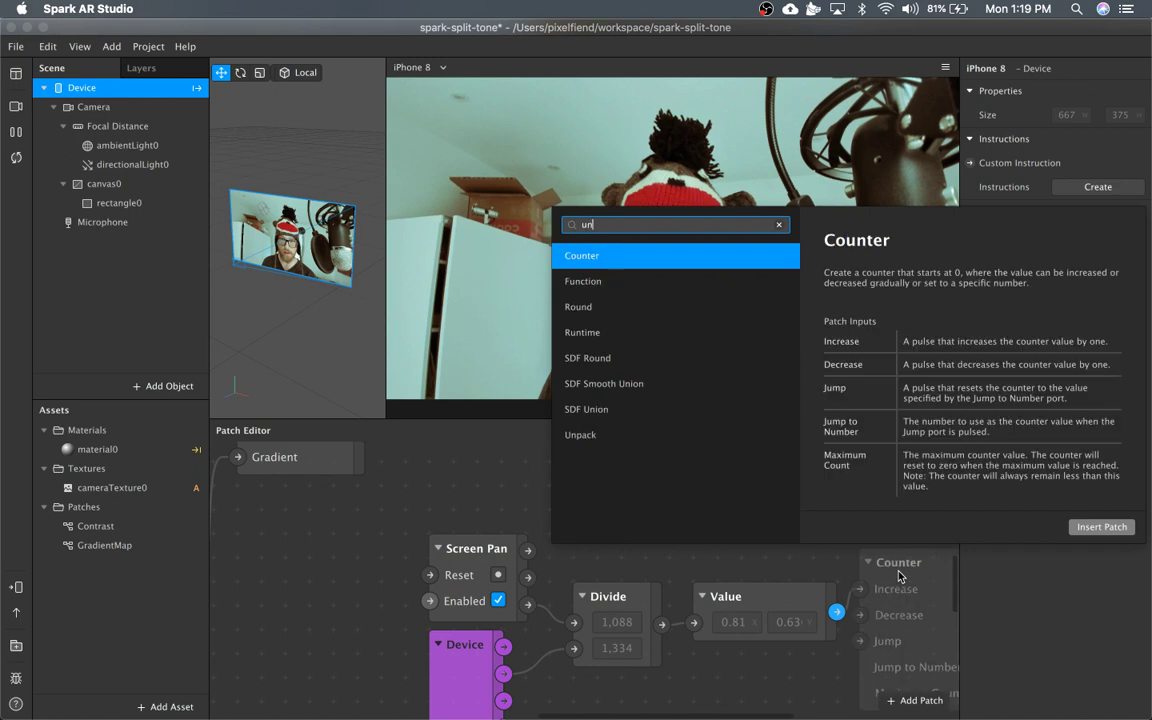
{"action": "type", "text": "pack"}
{"action": "key", "text": "Return"}
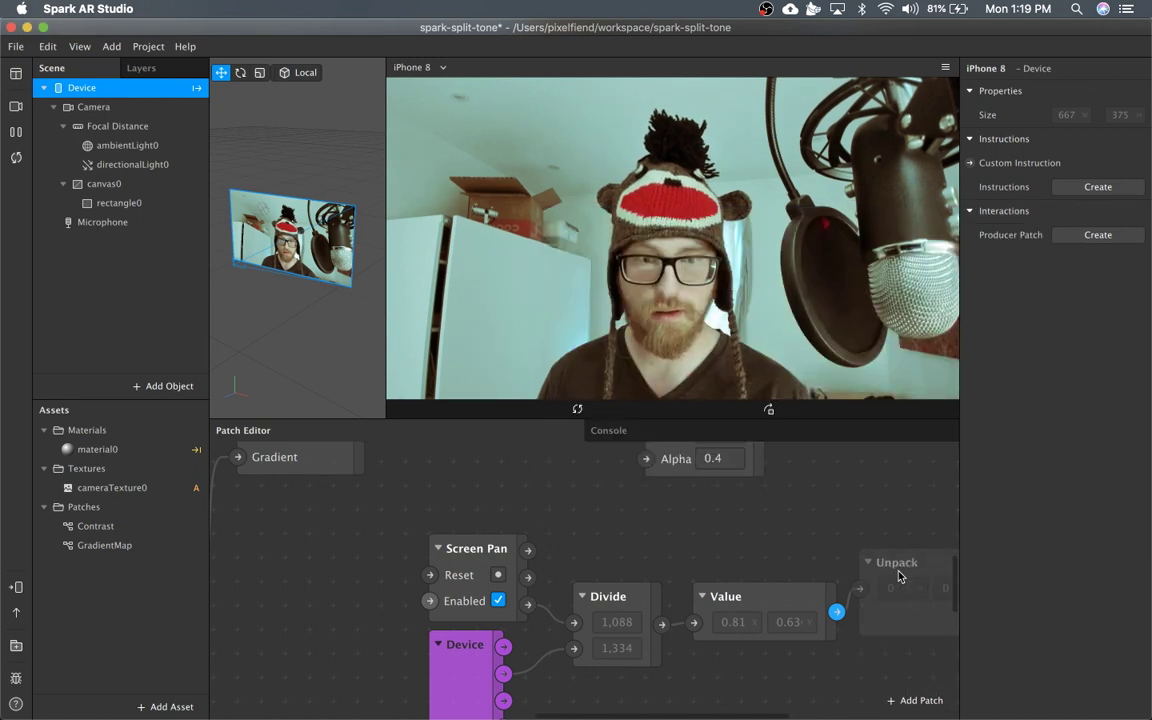
Set the Unpack patch's type to Vector 2
{"action": "scroll", "coordinate": [910, 550], "scroll_direction": "right", "scroll_amount": 5}
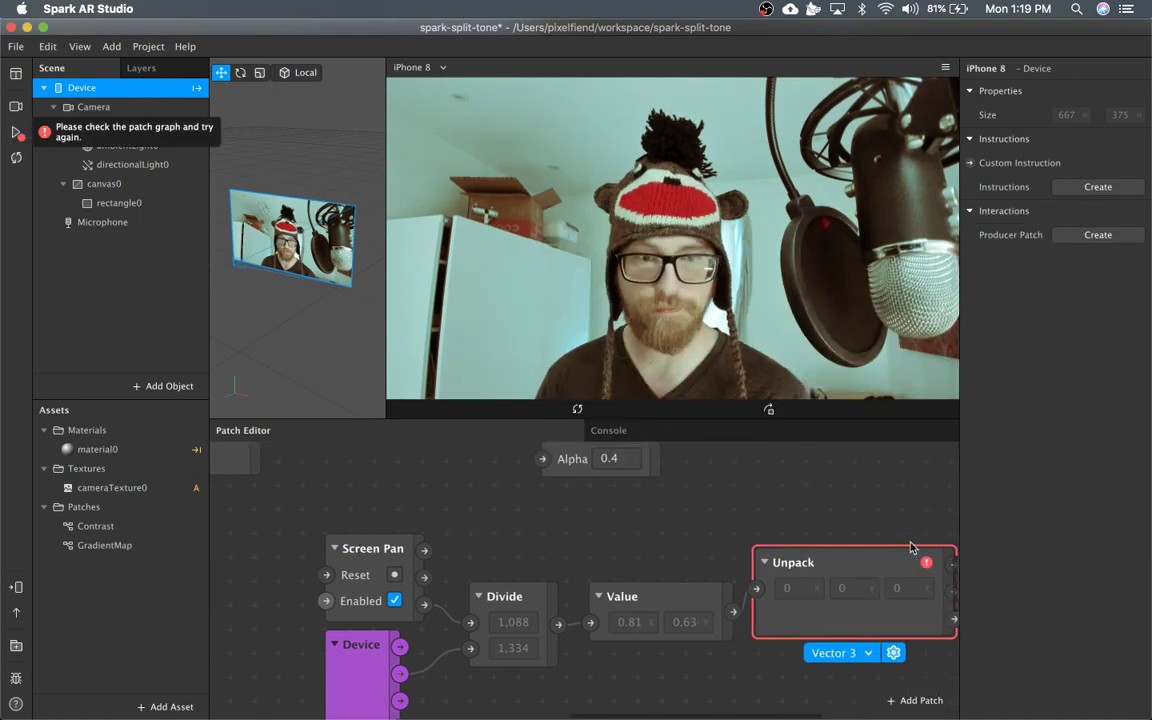
{"action": "left_click", "coordinate": [867, 655]}
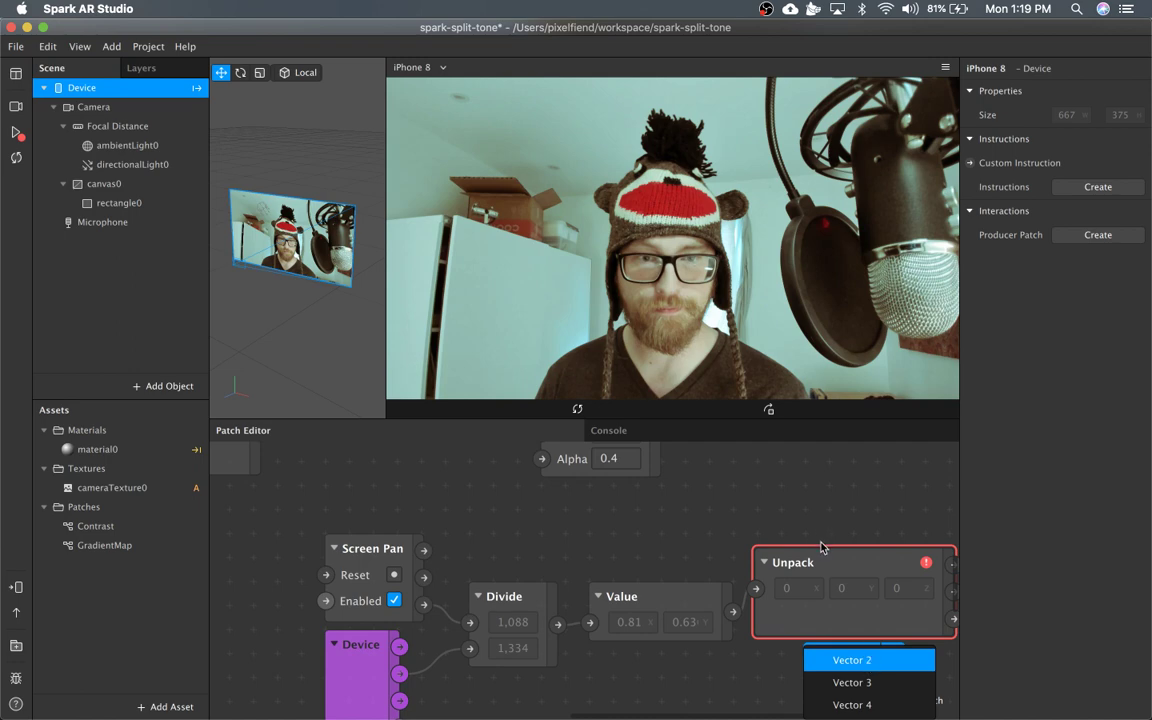
{"action": "key", "text": "Return"}
Connect Unpack's Y output to the Alpha input of the Mix patch
{"action": "scroll", "coordinate": [818, 550], "scroll_direction": "right", "scroll_amount": 5}
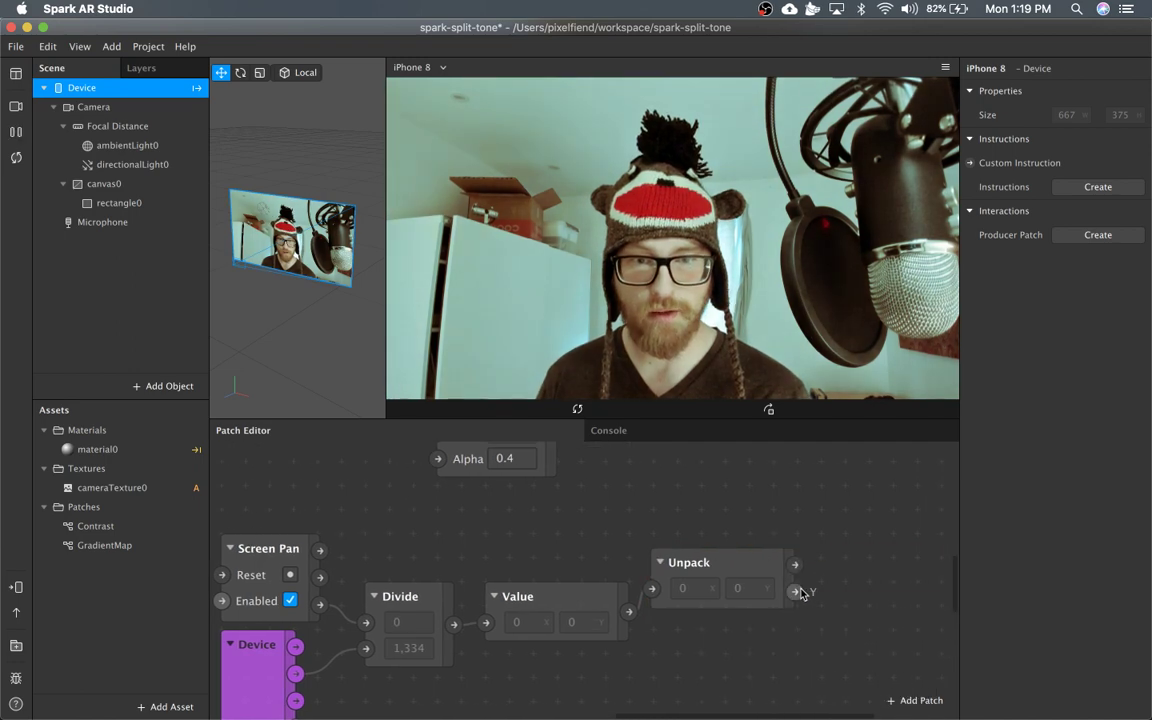
{"action": "left_click_drag", "start_coordinate": [818, 578], "coordinate": [236, 459]}
{"action": "scroll", "coordinate": [463, 476], "scroll_direction": "right", "scroll_amount": 10}
{"action": "scroll", "coordinate": [362, 542], "scroll_direction": "left", "scroll_amount": 10}
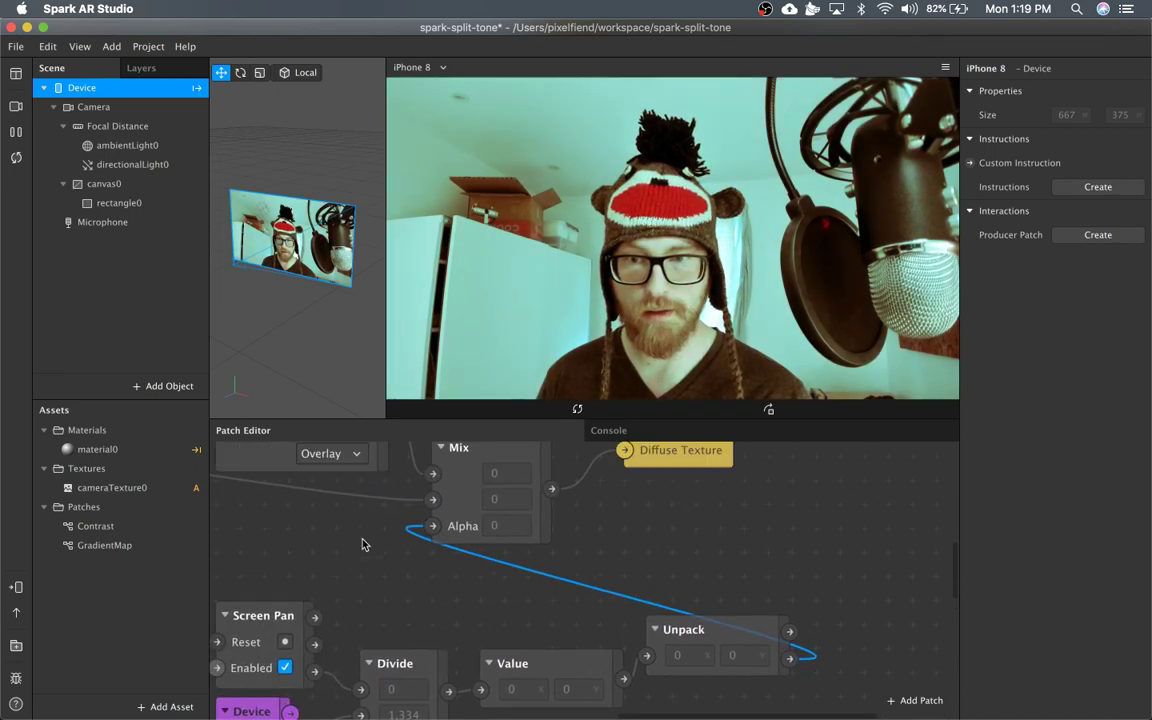
Simulate vertical pans across the camera preview to test how they change the split-tone strength through Mix's Alpha
{"action": "left_click_drag", "start_coordinate": [720, 252], "coordinate": [690, 152]}
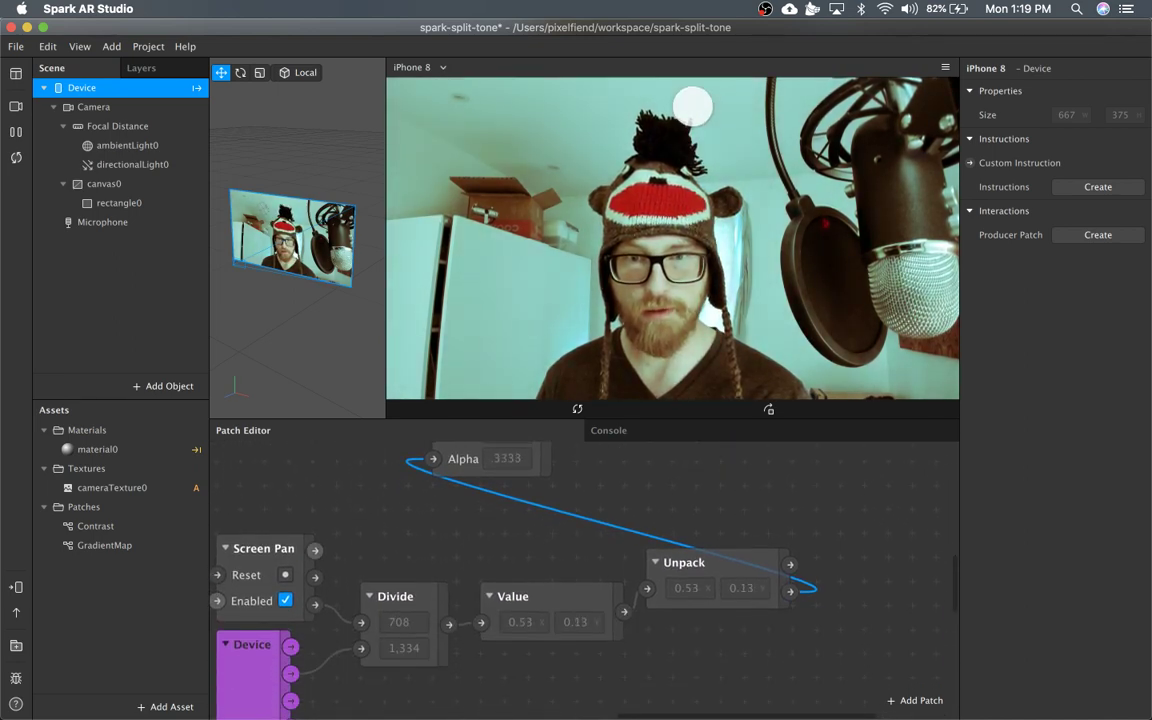
{"action": "left_click_drag", "start_coordinate": [692, 105], "coordinate": [674, 453]}
{"action": "left_click_drag", "start_coordinate": [666, 80], "coordinate": [630, 198]}
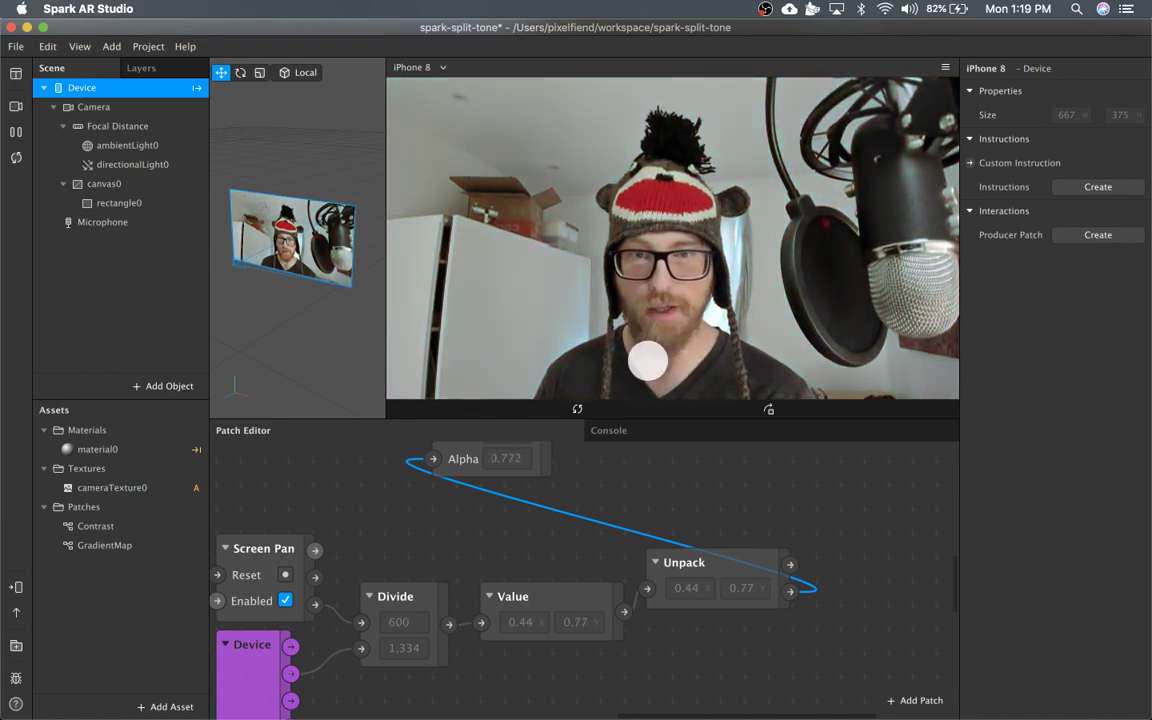
{"action": "left_click_drag", "start_coordinate": [648, 361], "coordinate": [668, 252]}
Examine the patch graph from Mix's Alpha back to the Gradient Step's Start Range and End Range fields
{"action": "scroll", "coordinate": [642, 540], "scroll_direction": "left", "scroll_amount": 5}
{"action": "scroll", "coordinate": [642, 540], "scroll_direction": "up", "scroll_amount": 2}
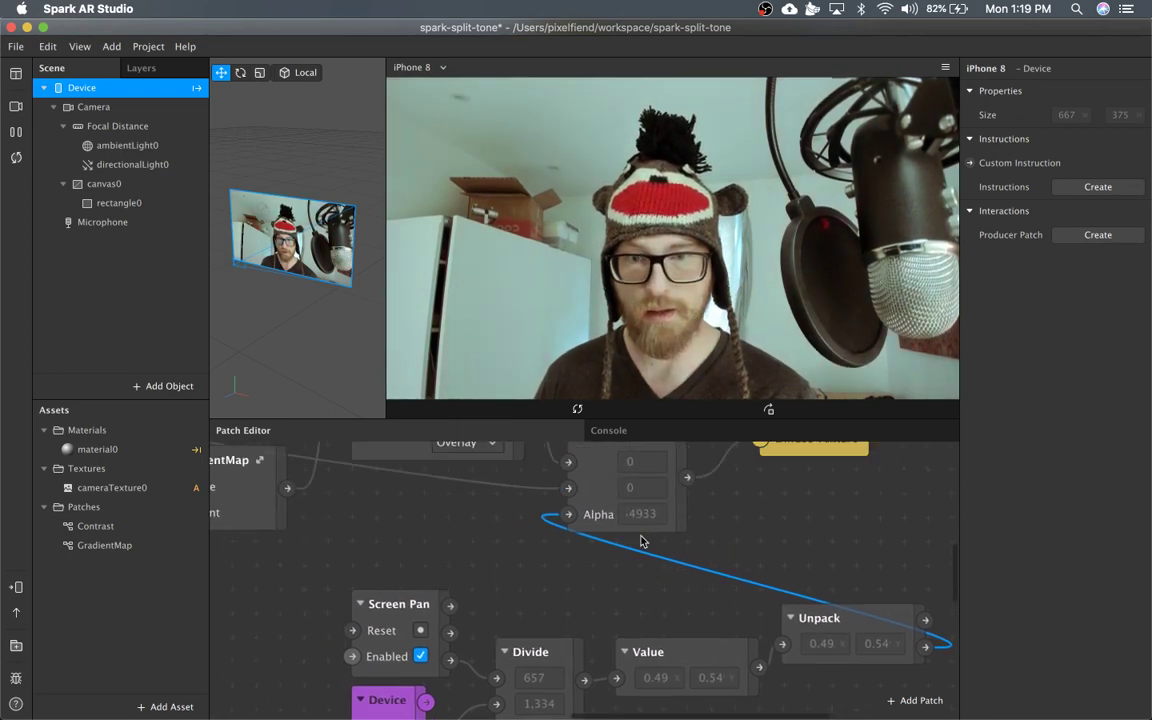
{"action": "scroll", "coordinate": [642, 540], "scroll_direction": "up", "scroll_amount": 2}
{"action": "scroll", "coordinate": [642, 540], "scroll_direction": "left", "scroll_amount": 3}
{"action": "scroll", "coordinate": [642, 540], "scroll_direction": "down", "scroll_amount": 6}
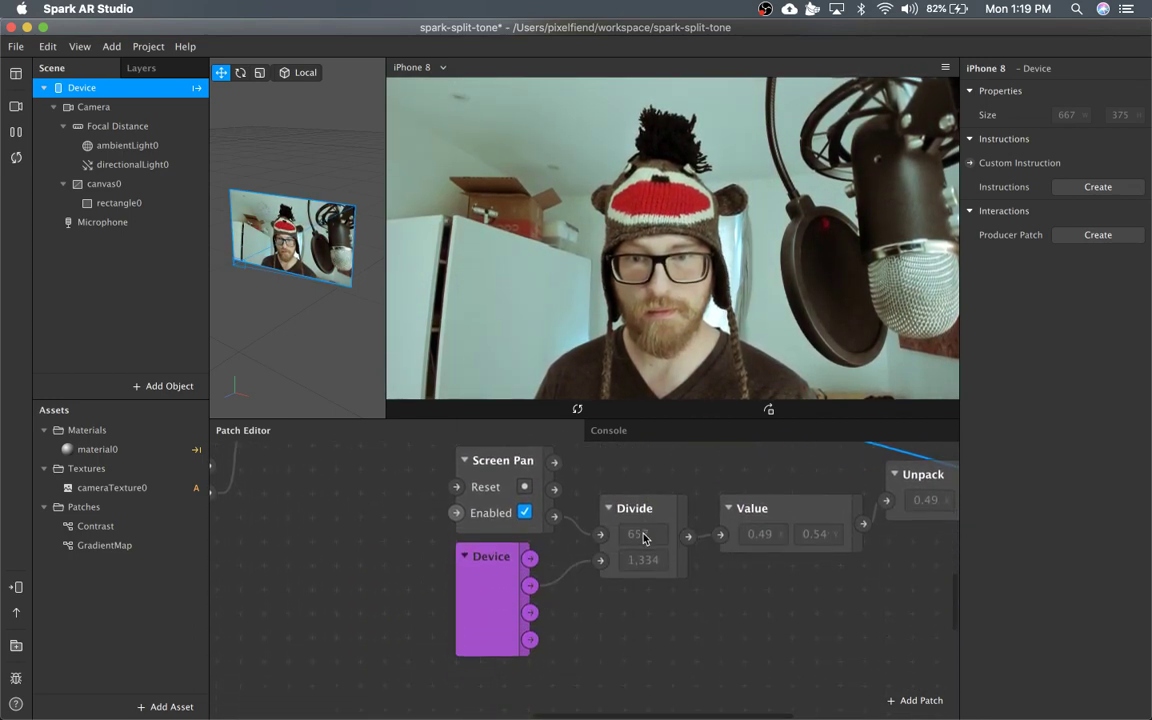
{"action": "scroll", "coordinate": [644, 538], "scroll_direction": "left", "scroll_amount": 5}
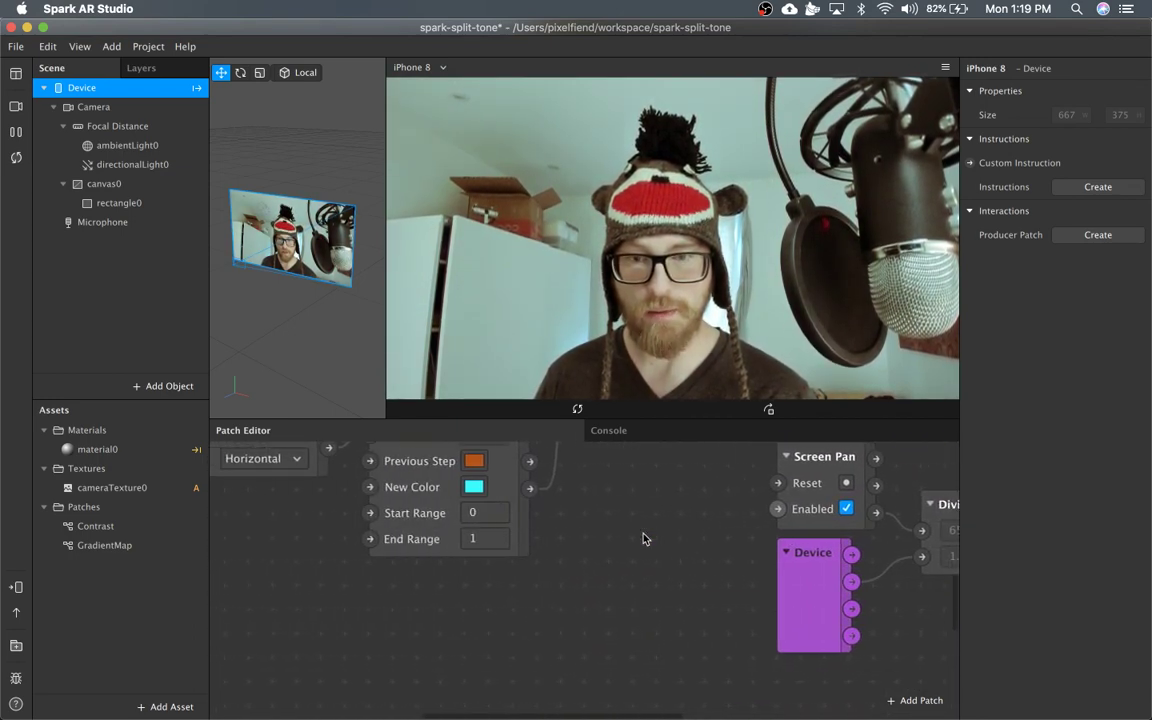
{"action": "scroll", "coordinate": [644, 538], "scroll_direction": "up", "scroll_amount": 4}
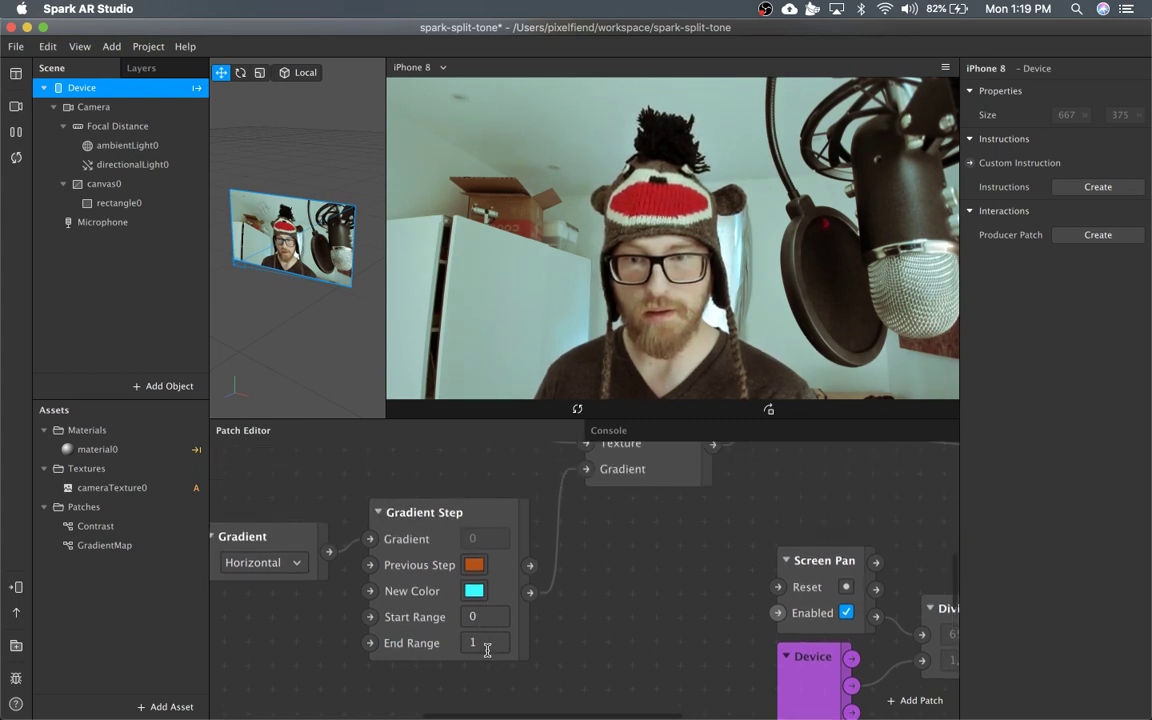
{"action": "left_click", "coordinate": [487, 645]}
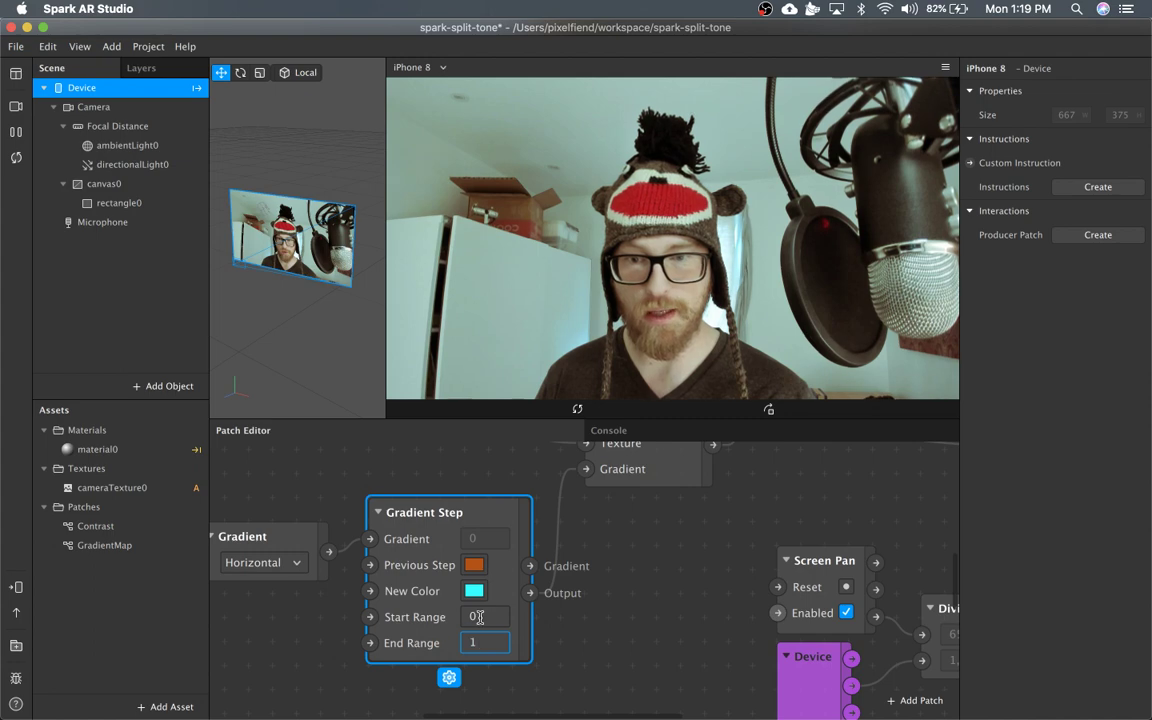
Try to connect Unpack's X output to the Gradient Step's End Range input across the graph
{"action": "scroll", "coordinate": [497, 648], "scroll_direction": "right", "scroll_amount": 8}
{"action": "scroll", "coordinate": [497, 648], "scroll_direction": "down", "scroll_amount": 4}
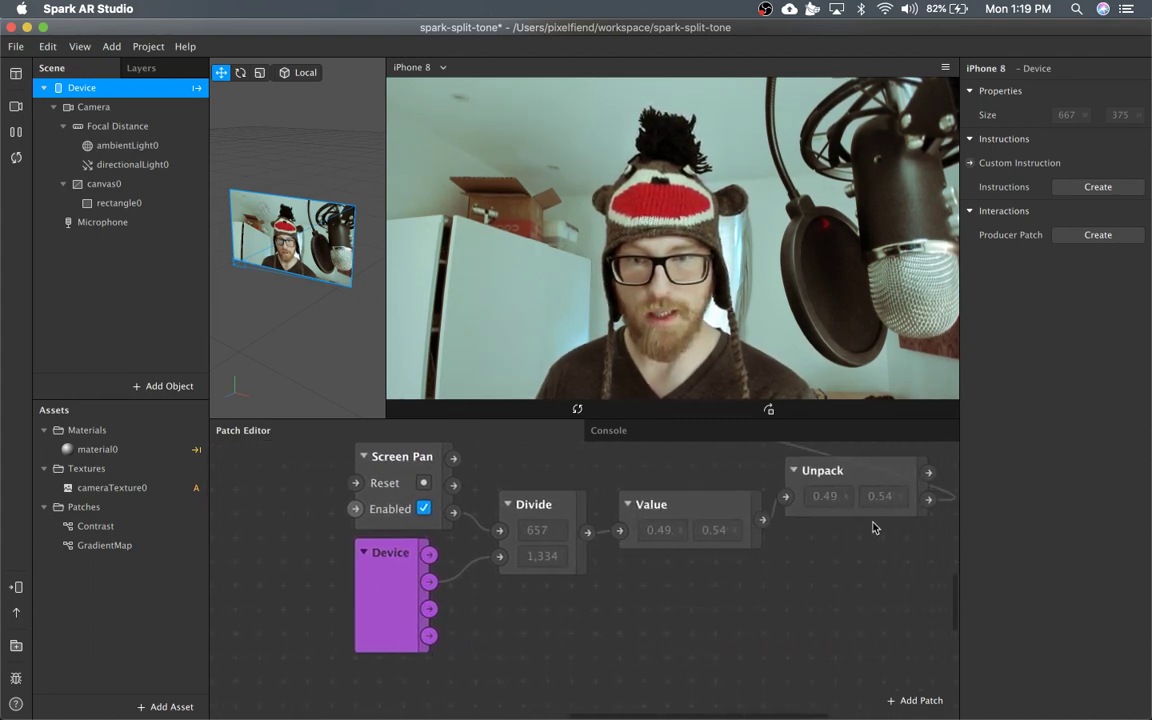
{"action": "scroll", "coordinate": [855, 551], "scroll_direction": "up", "scroll_amount": 5}
{"action": "scroll", "coordinate": [855, 551], "scroll_direction": "up", "scroll_amount": 4}
{"action": "scroll", "coordinate": [855, 551], "scroll_direction": "left", "scroll_amount": 2}
{"action": "scroll", "coordinate": [855, 551], "scroll_direction": "down", "scroll_amount": 5}
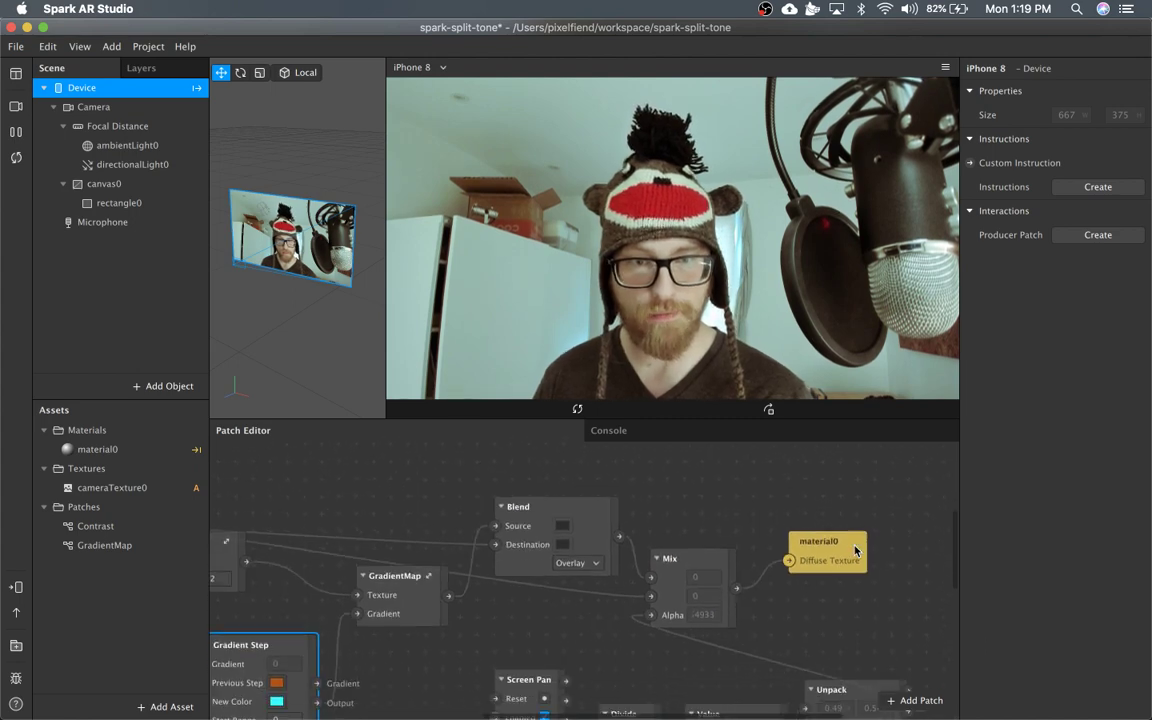
{"action": "scroll", "coordinate": [855, 551], "scroll_direction": "down", "scroll_amount": 2}
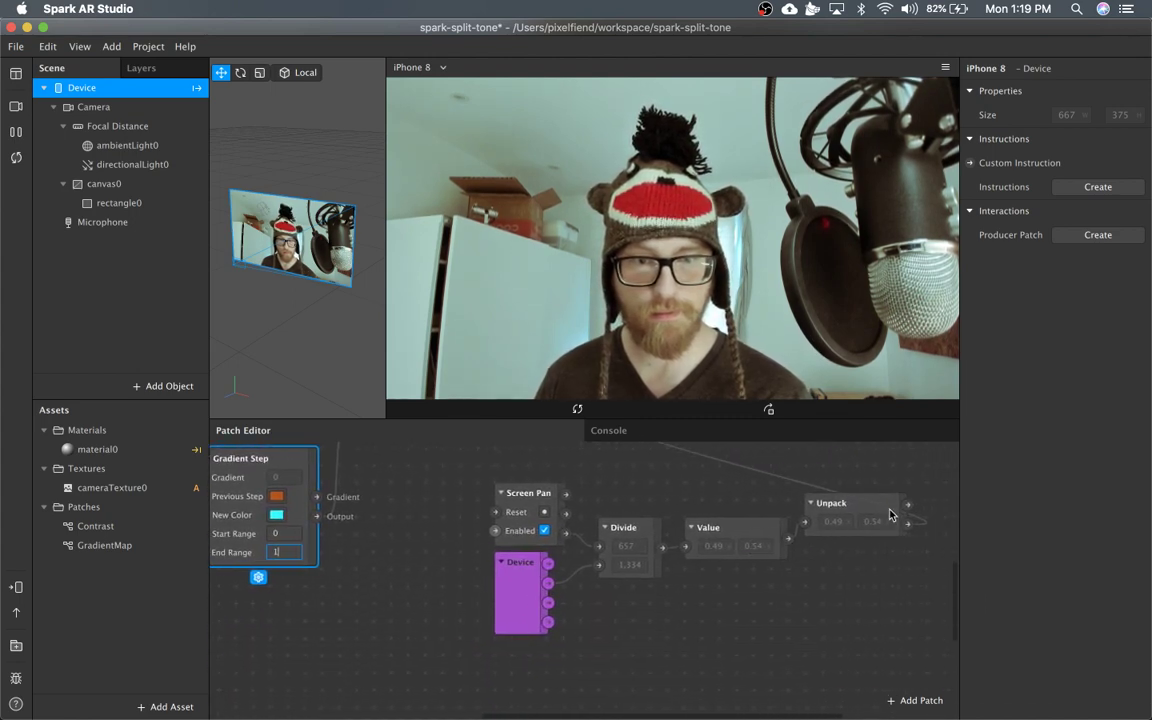
{"action": "left_click_drag", "start_coordinate": [907, 505], "coordinate": [386, 566]}
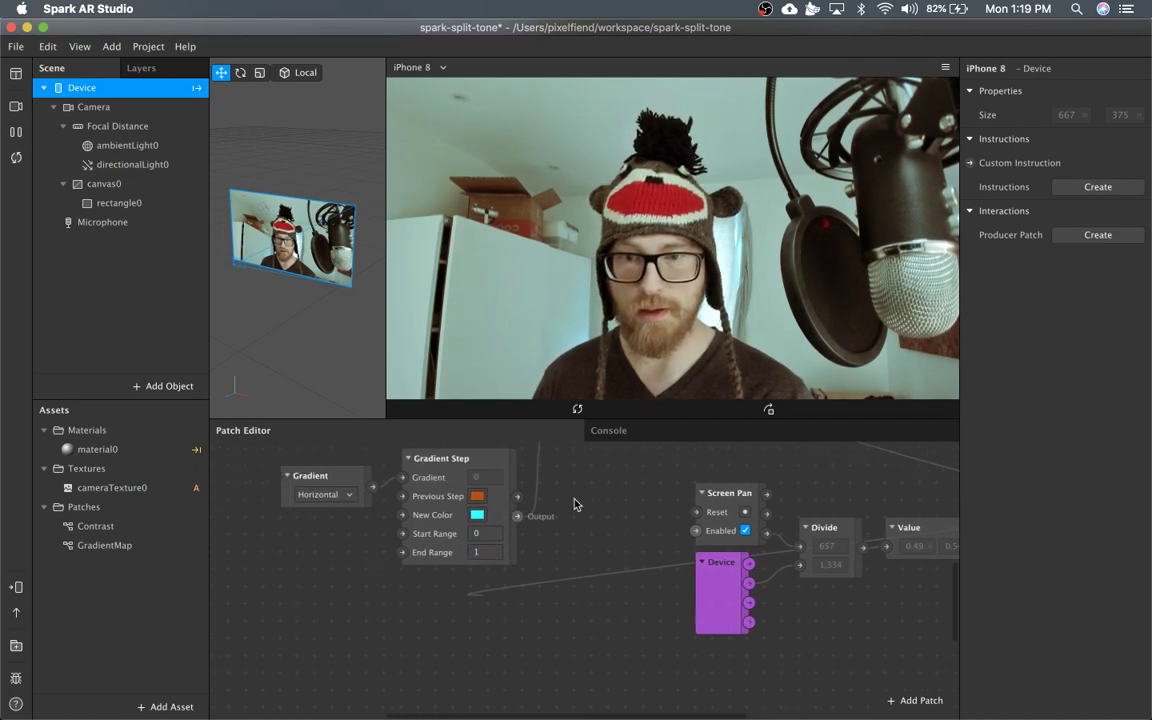
{"action": "left_click", "coordinate": [450, 462]}
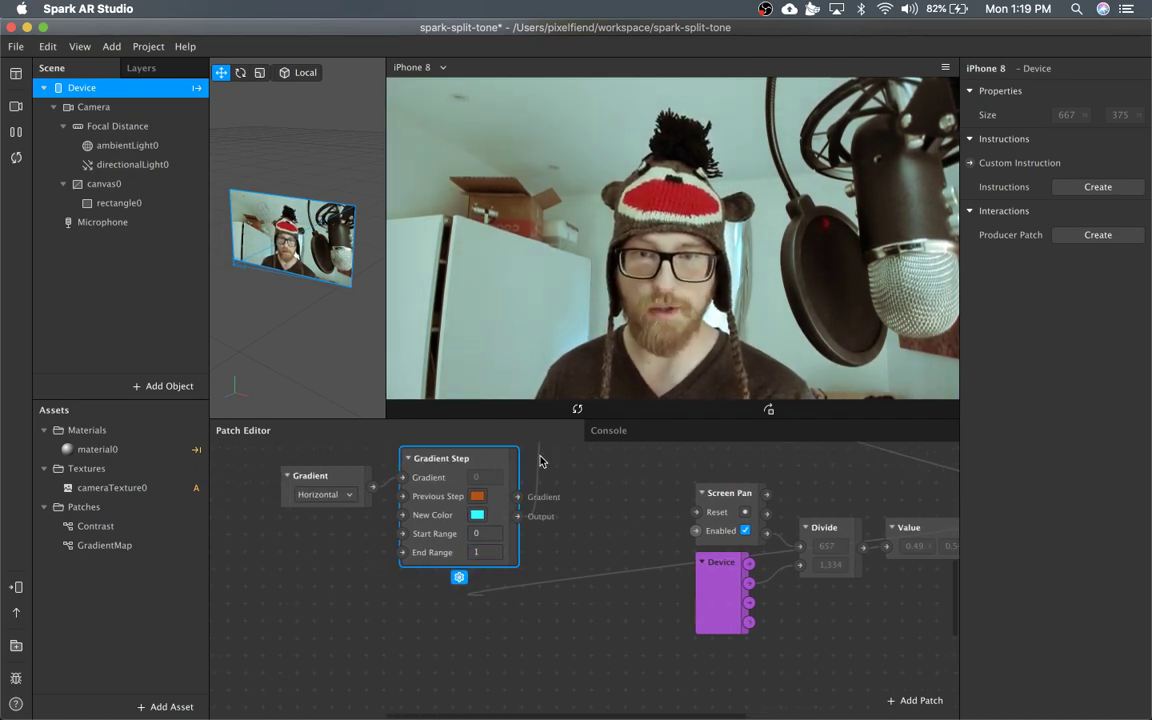
Move Unpack beside the Gradient Step patch and connect its X output to the End Range input
{"action": "scroll", "coordinate": [573, 487], "scroll_direction": "up", "scroll_amount": 5}
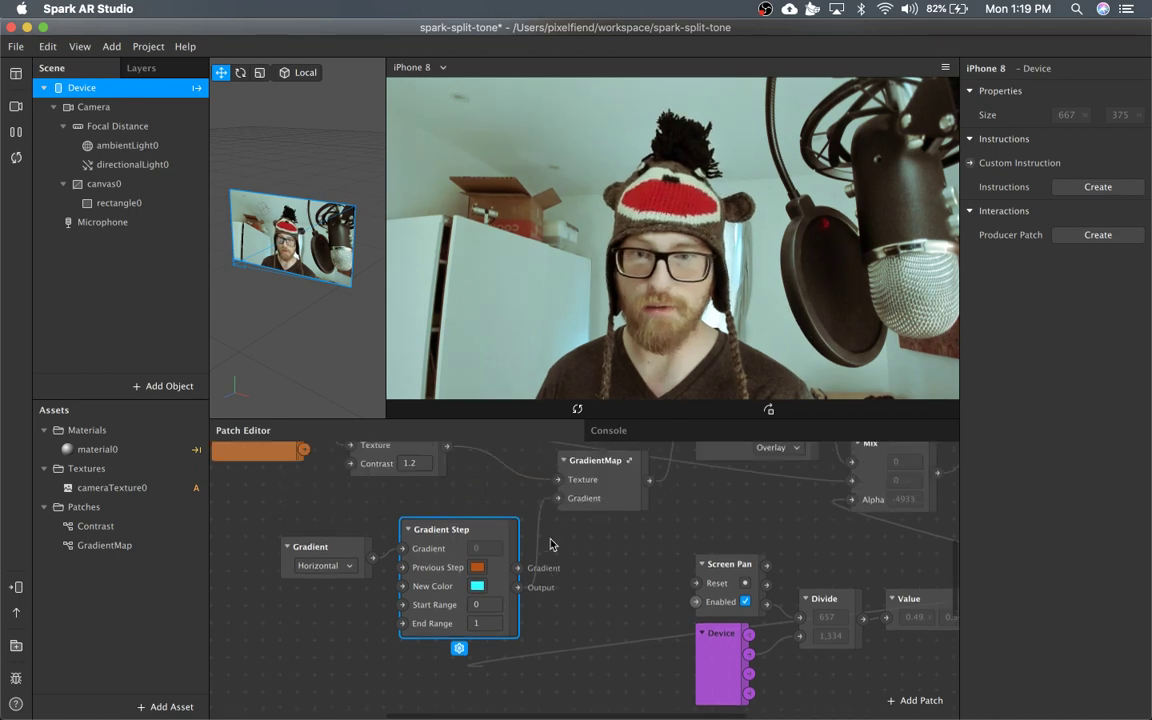
{"action": "scroll", "coordinate": [550, 543], "scroll_direction": "right", "scroll_amount": 5}
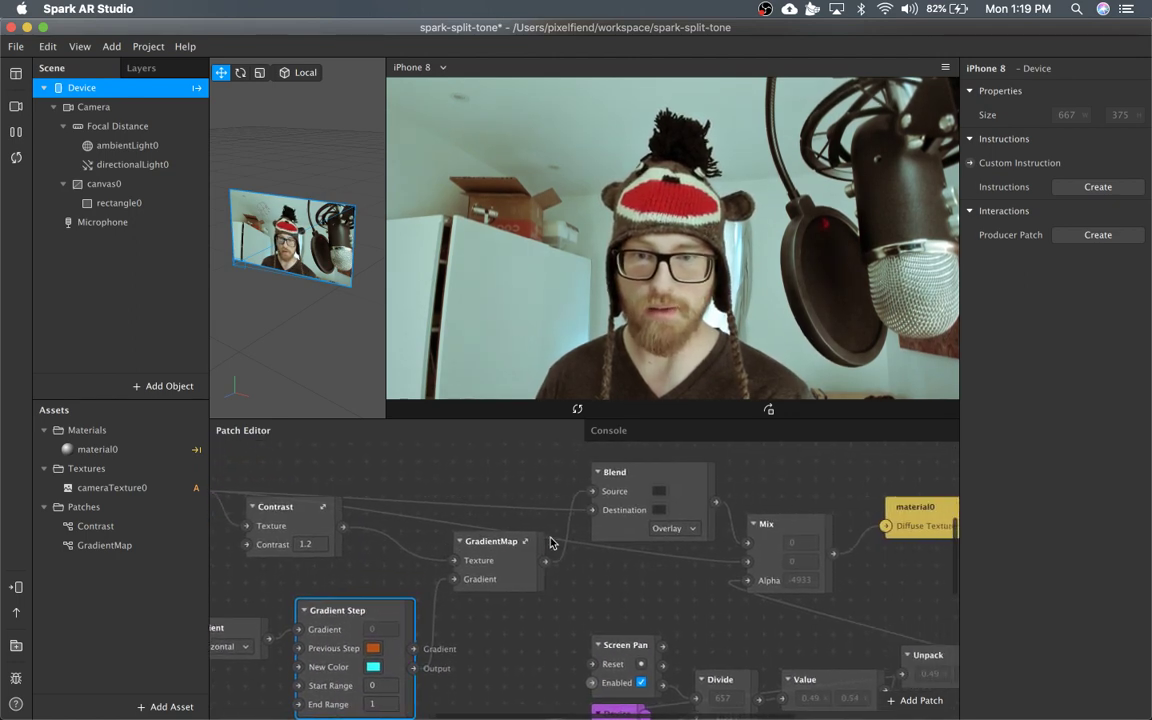
{"action": "left_click_drag", "start_coordinate": [848, 657], "coordinate": [400, 629]}
{"action": "scroll", "coordinate": [295, 617], "scroll_direction": "left", "scroll_amount": 3}
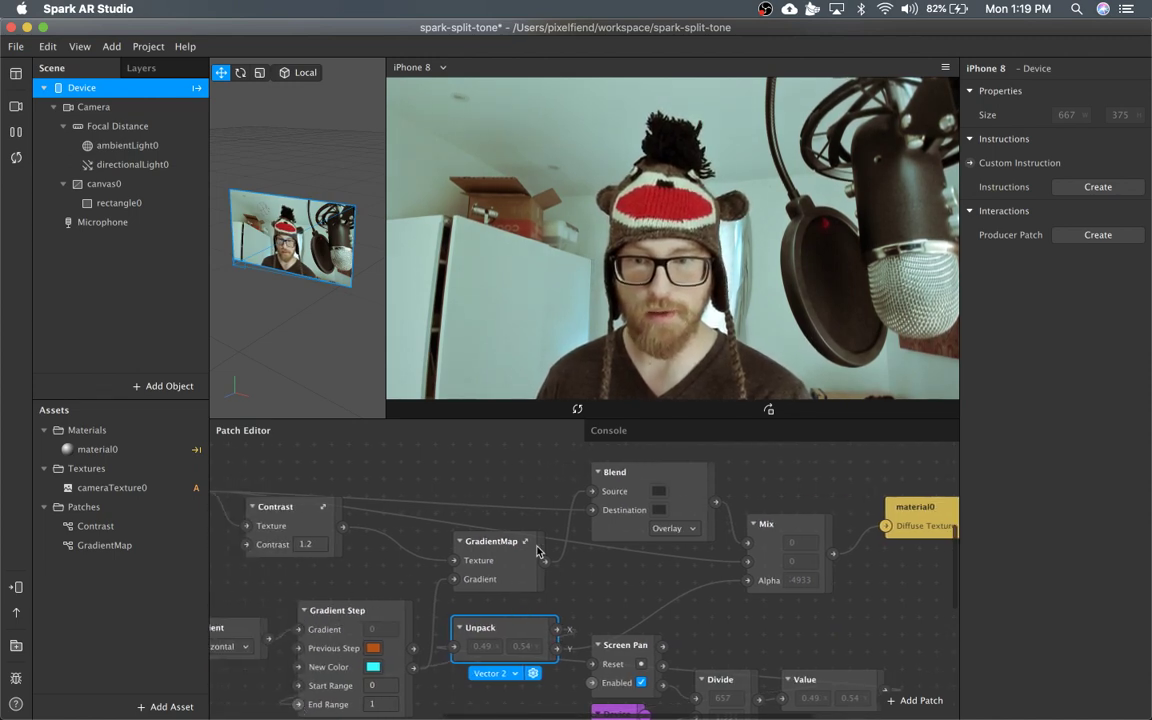
{"action": "left_click_drag", "start_coordinate": [537, 552], "coordinate": [557, 629]}
Test the pan gesture on the camera preview and view the Gradient Step's New Color settings without changing them
{"action": "left_click_drag", "start_coordinate": [748, 285], "coordinate": [700, 262]}
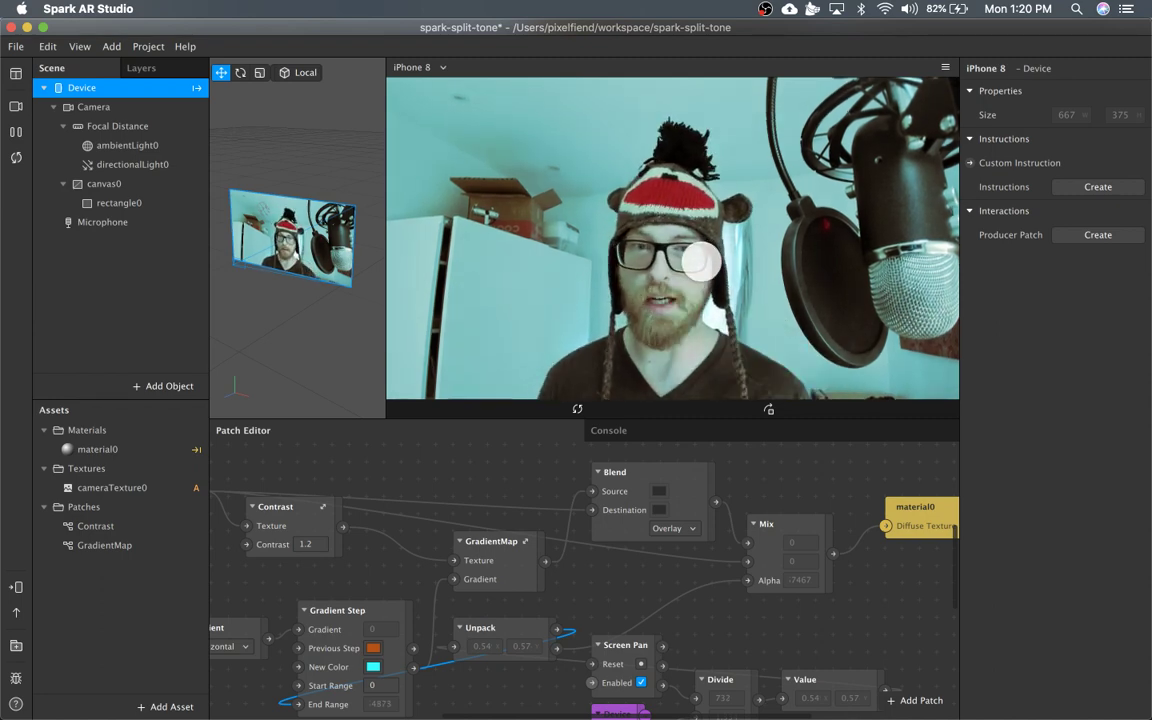
{"action": "left_click", "coordinate": [371, 668]}
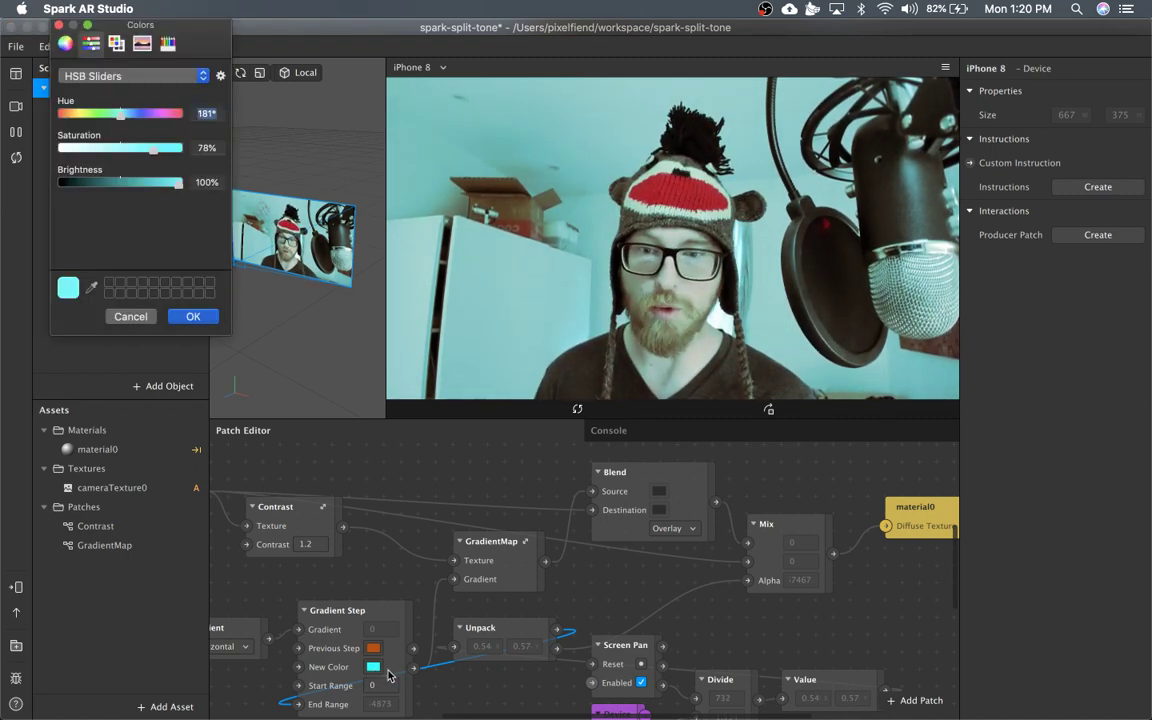
{"action": "left_click", "coordinate": [130, 317]}
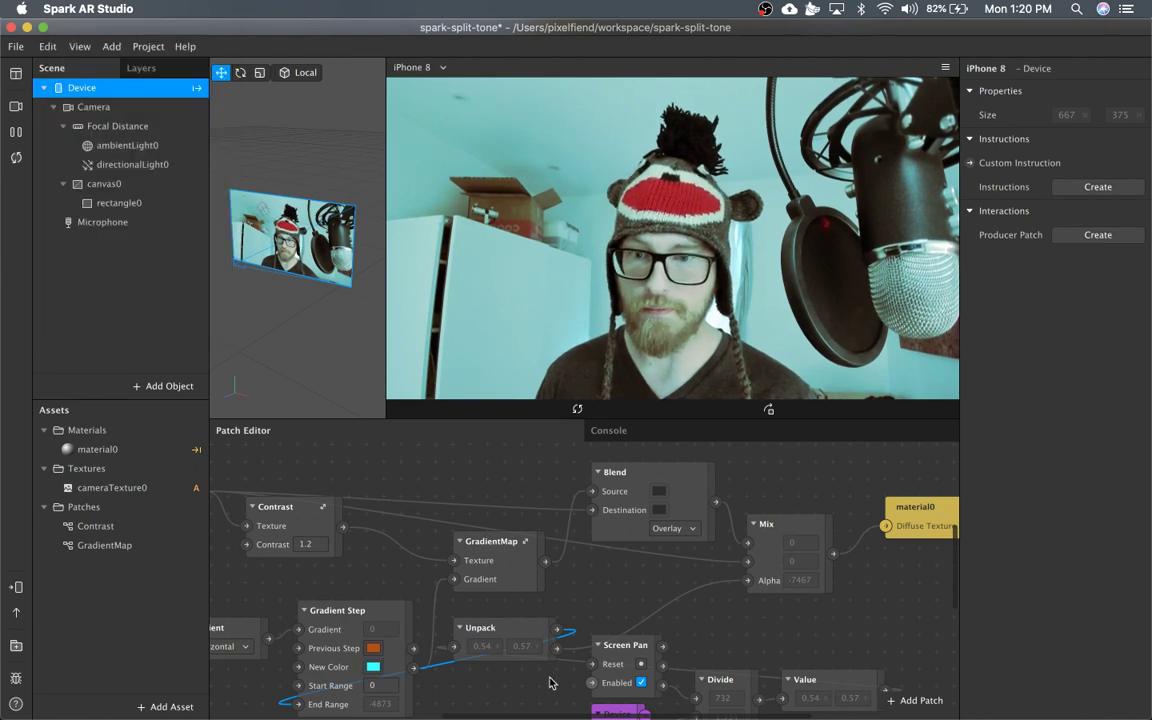
Move Unpack back to the right of Value and simulate vertical pans on the camera preview to test the effect
{"action": "scroll", "coordinate": [549, 673], "scroll_direction": "down", "scroll_amount": 5}
{"action": "left_click_drag", "start_coordinate": [522, 533], "coordinate": [940, 586]}
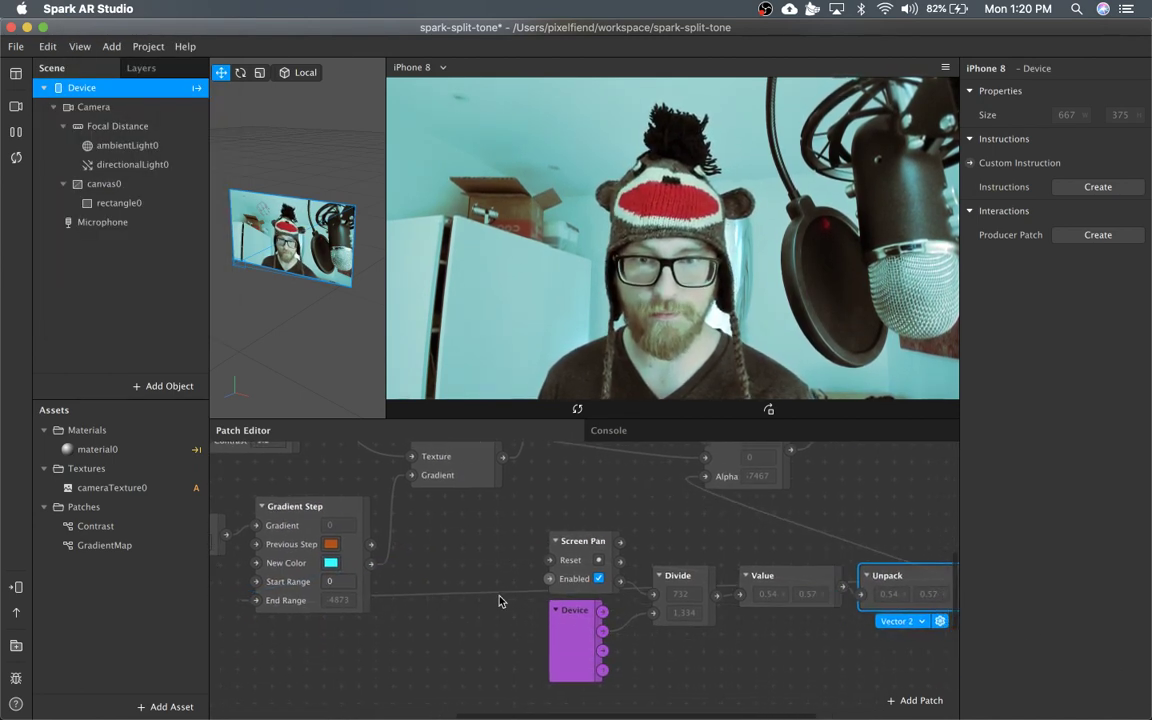
{"action": "left_click_drag", "start_coordinate": [737, 199], "coordinate": [705, 150]}
{"action": "left_click_drag", "start_coordinate": [702, 231], "coordinate": [698, 355]}
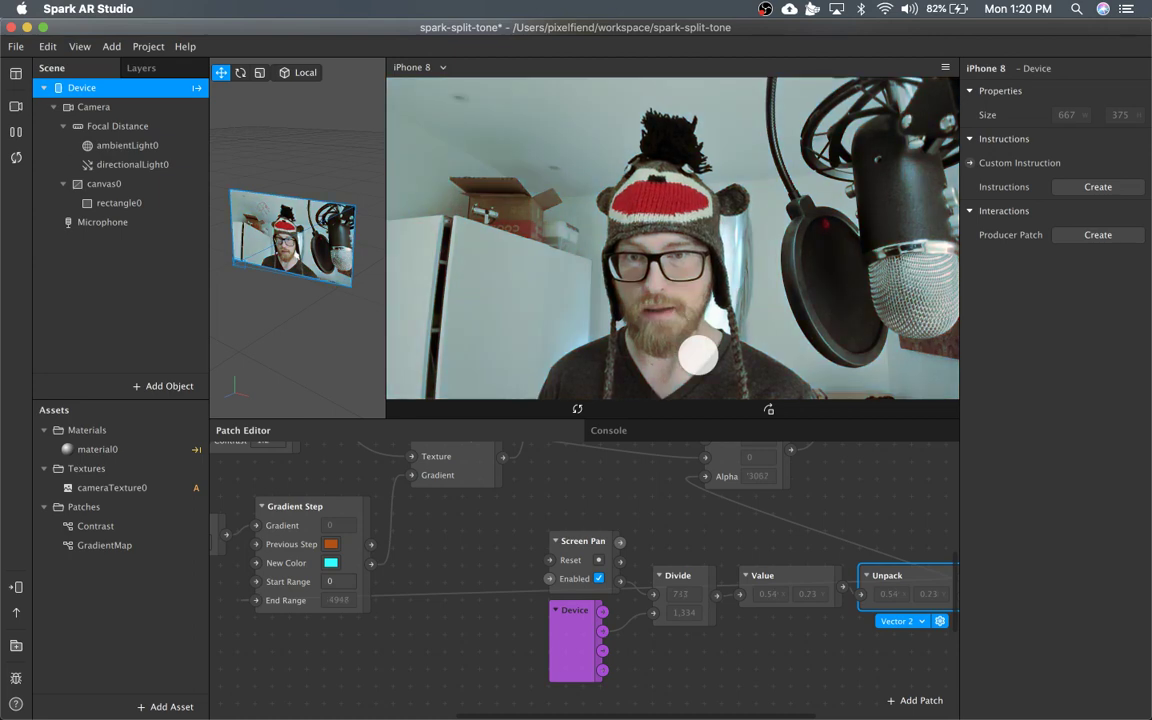
Move the Gradient and Gradient Step patches farther left, close together with their tops aligned
{"action": "scroll", "coordinate": [517, 626], "scroll_direction": "left", "scroll_amount": 5}
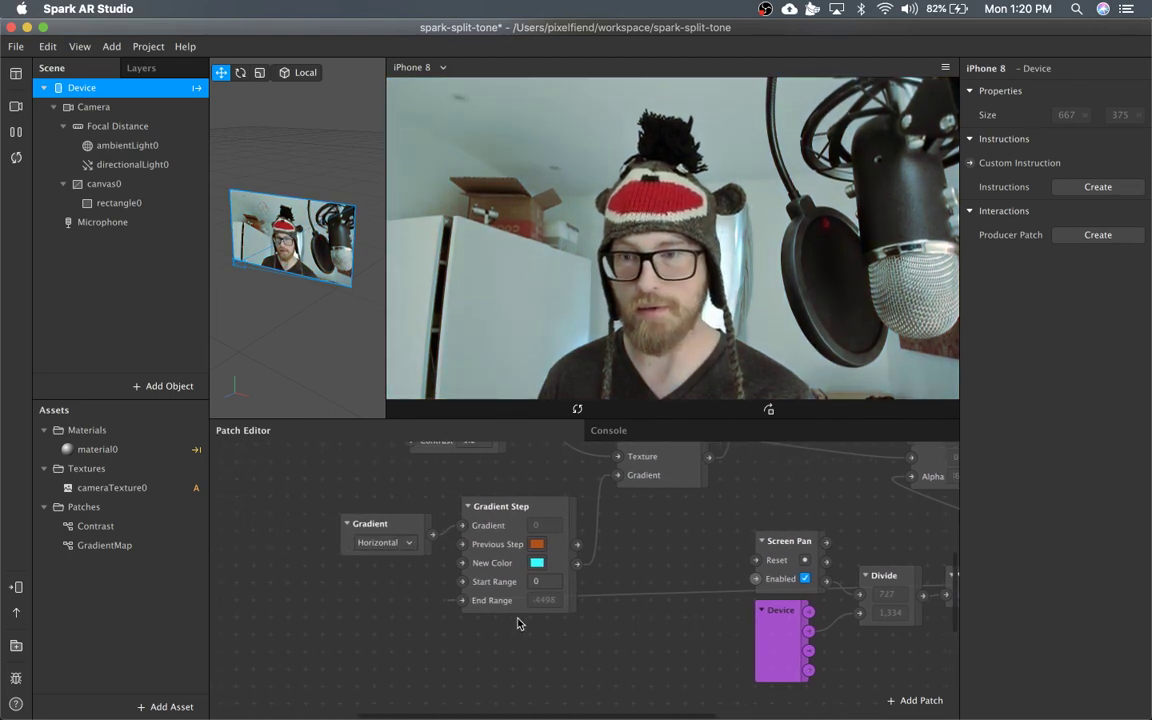
{"action": "left_click_drag", "start_coordinate": [398, 522], "coordinate": [360, 505]}
{"action": "left_click_drag", "start_coordinate": [512, 500], "coordinate": [397, 507]}
{"action": "left_click", "coordinate": [553, 602]}
{"action": "scroll", "coordinate": [553, 602], "scroll_direction": "left", "scroll_amount": 5}
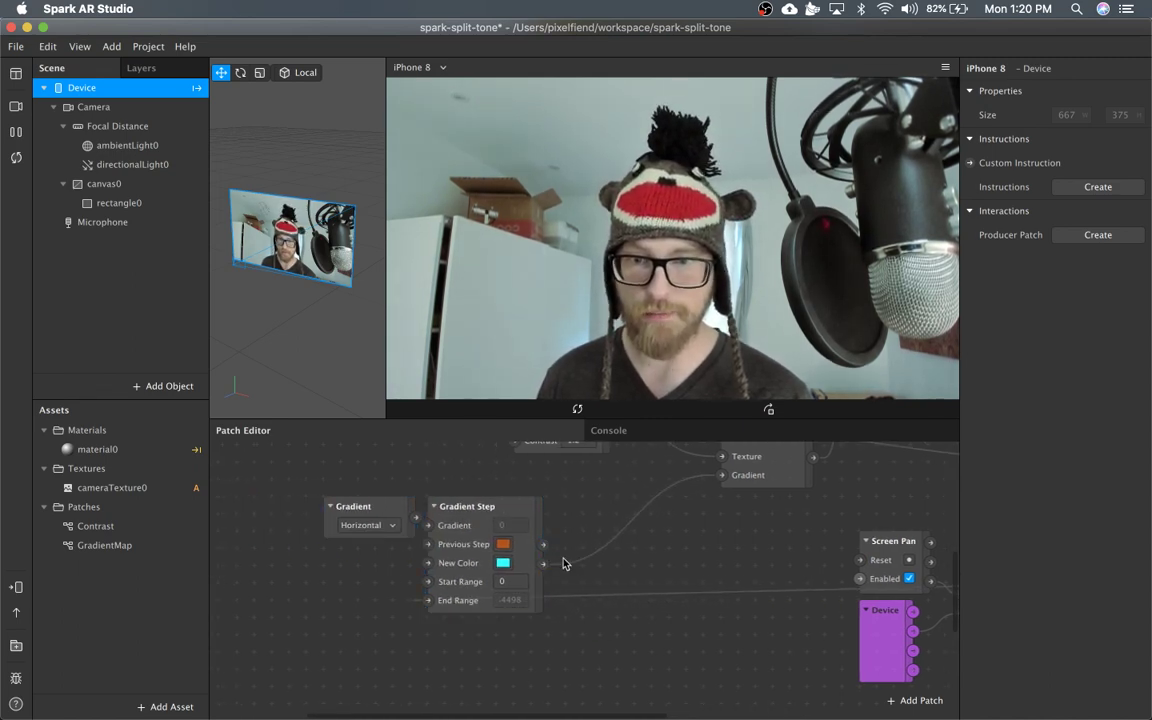
{"action": "left_click_drag", "start_coordinate": [546, 556], "coordinate": [690, 558]}
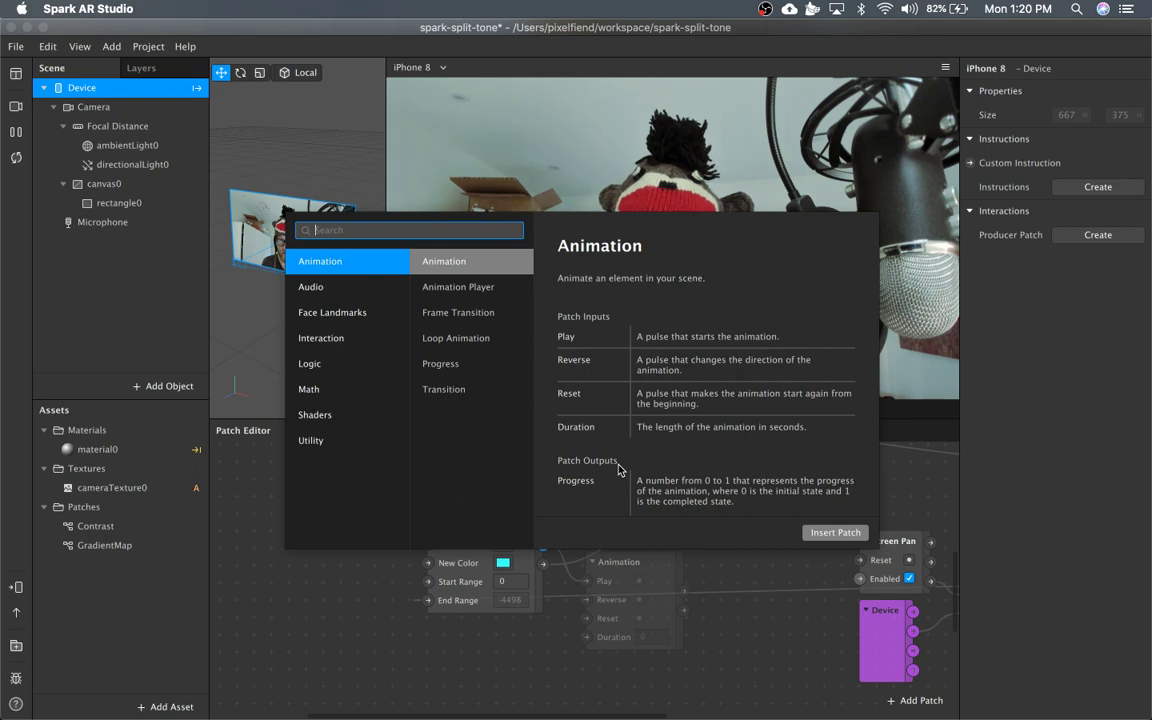
{"action": "type", "text": "gra"}
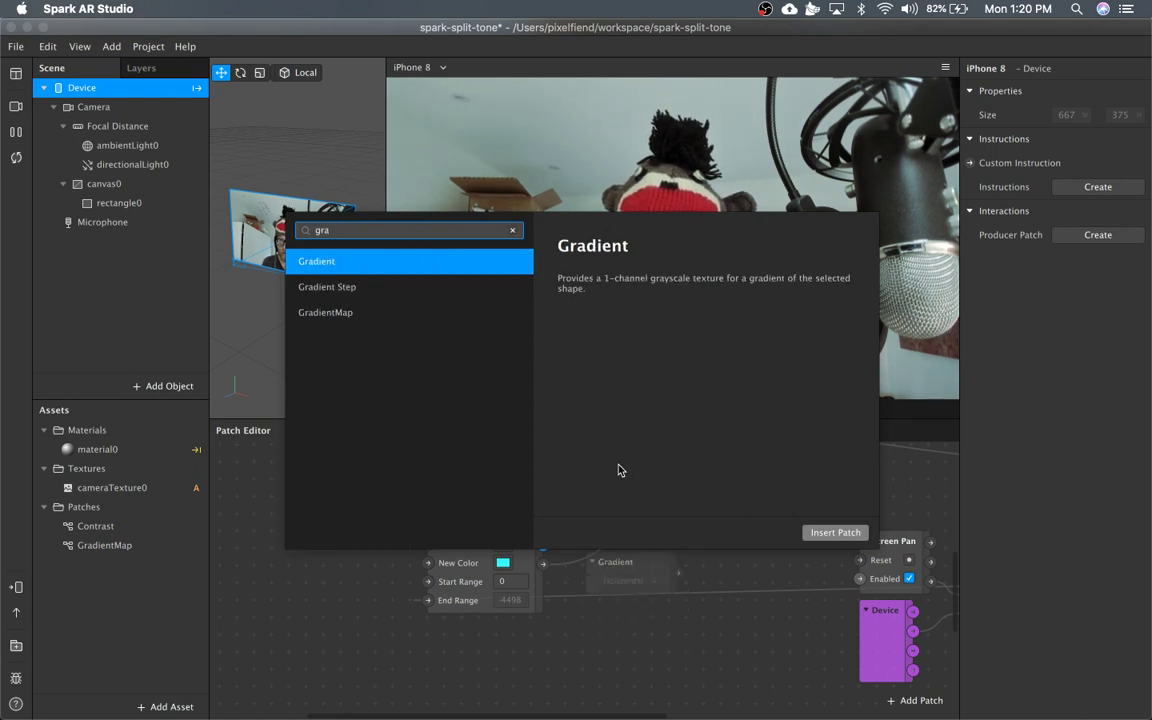
{"action": "key", "text": "Return"}
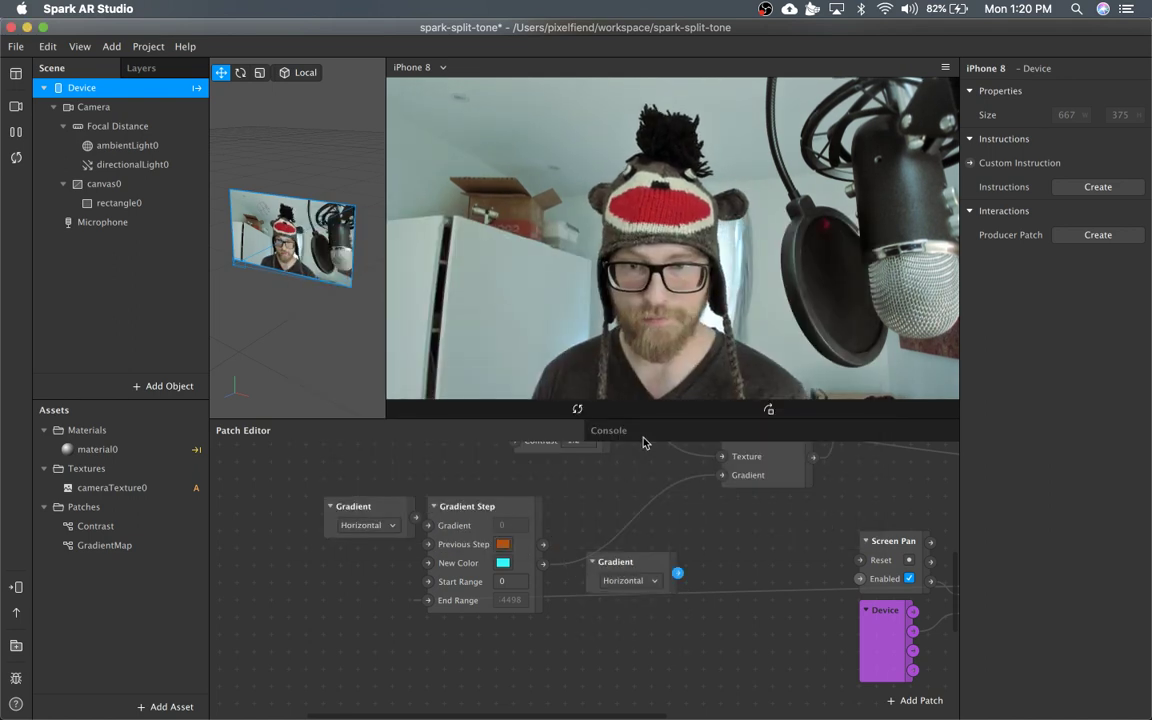
{"action": "left_click", "coordinate": [646, 553]}
{"action": "key", "text": "BackSpace"}
Duplicate the Gradient Step patch and place the copy to the right of the original with their tops aligned
{"action": "left_click", "coordinate": [535, 542]}
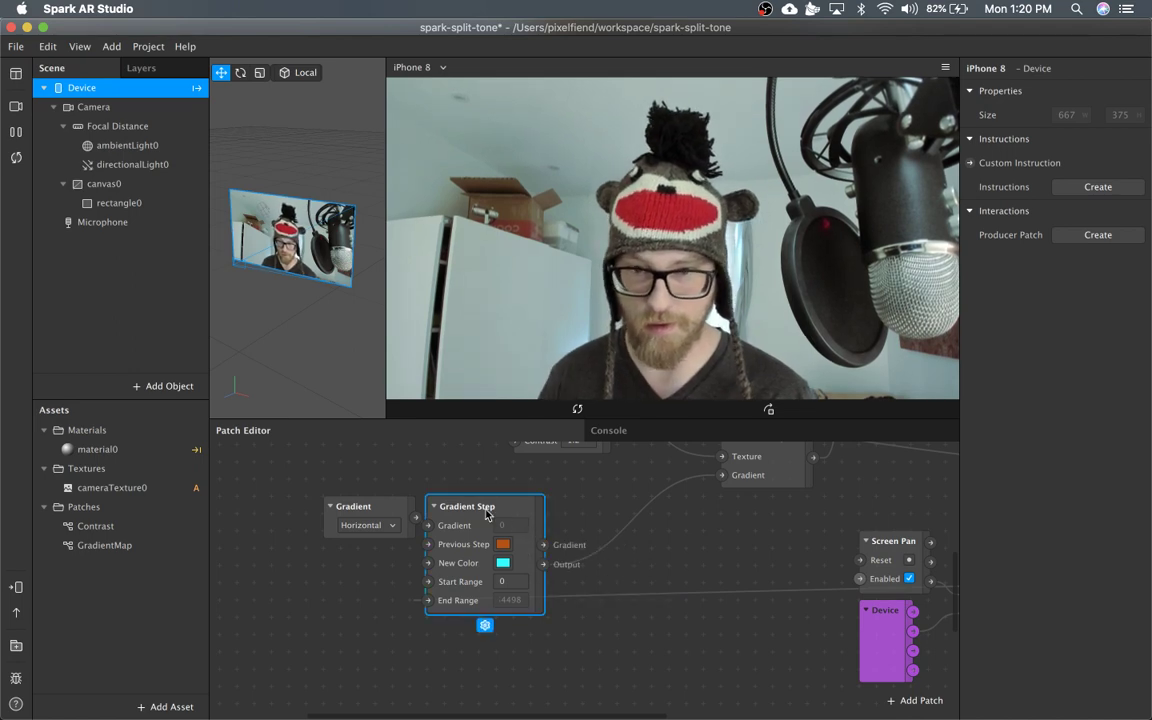
{"action": "key", "text": "super+c"}
{"action": "key", "text": "super+v"}
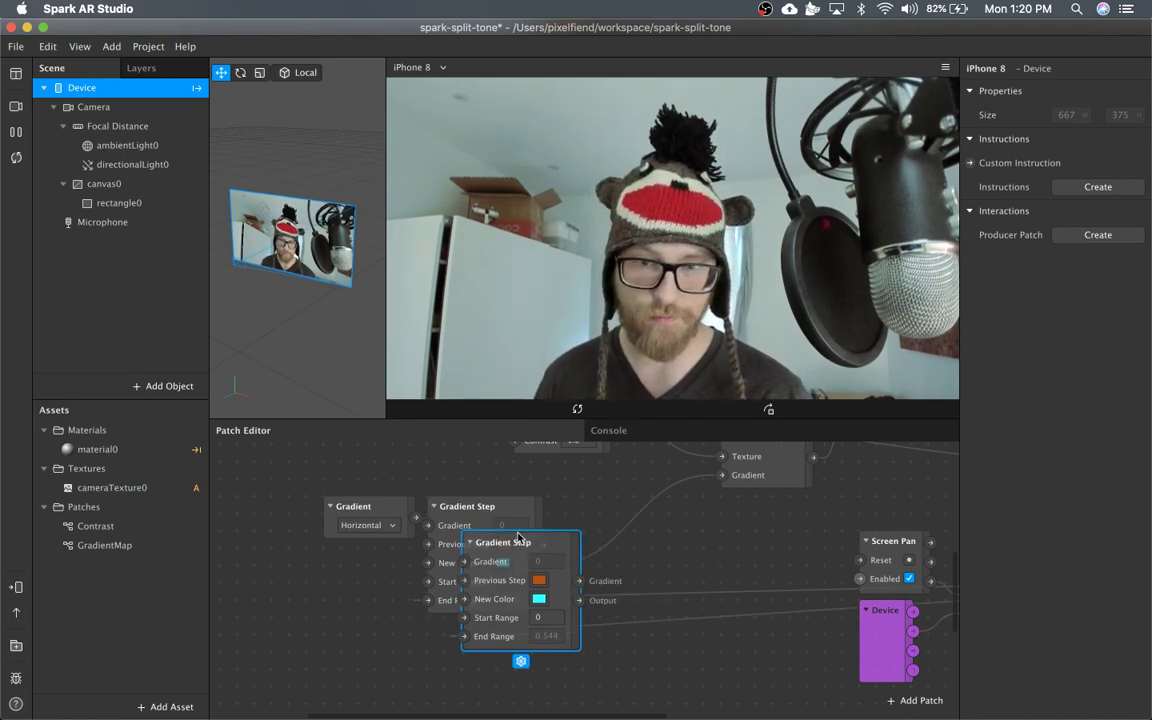
{"action": "left_click_drag", "start_coordinate": [524, 540], "coordinate": [640, 500]}
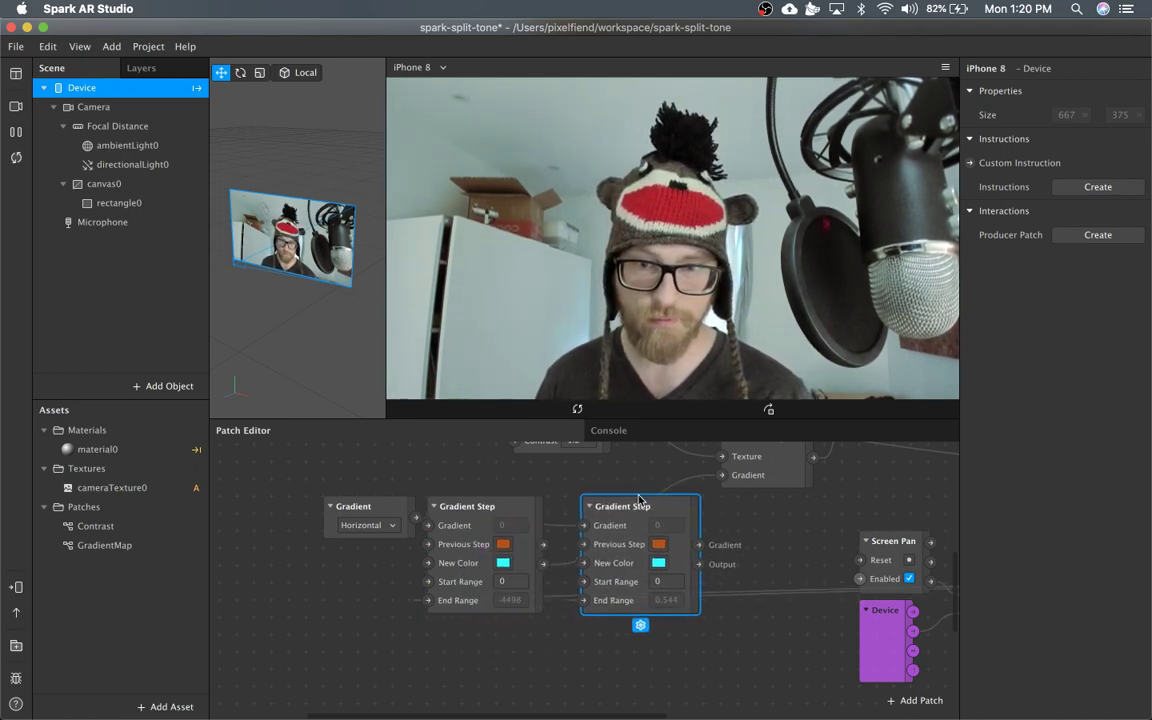
Connect the first Gradient Step's Gradient and Output ports to the second one's Gradient and Previous Step inputs, keeping both patches aligned
{"action": "left_click_drag", "start_coordinate": [544, 545], "coordinate": [589, 493]}
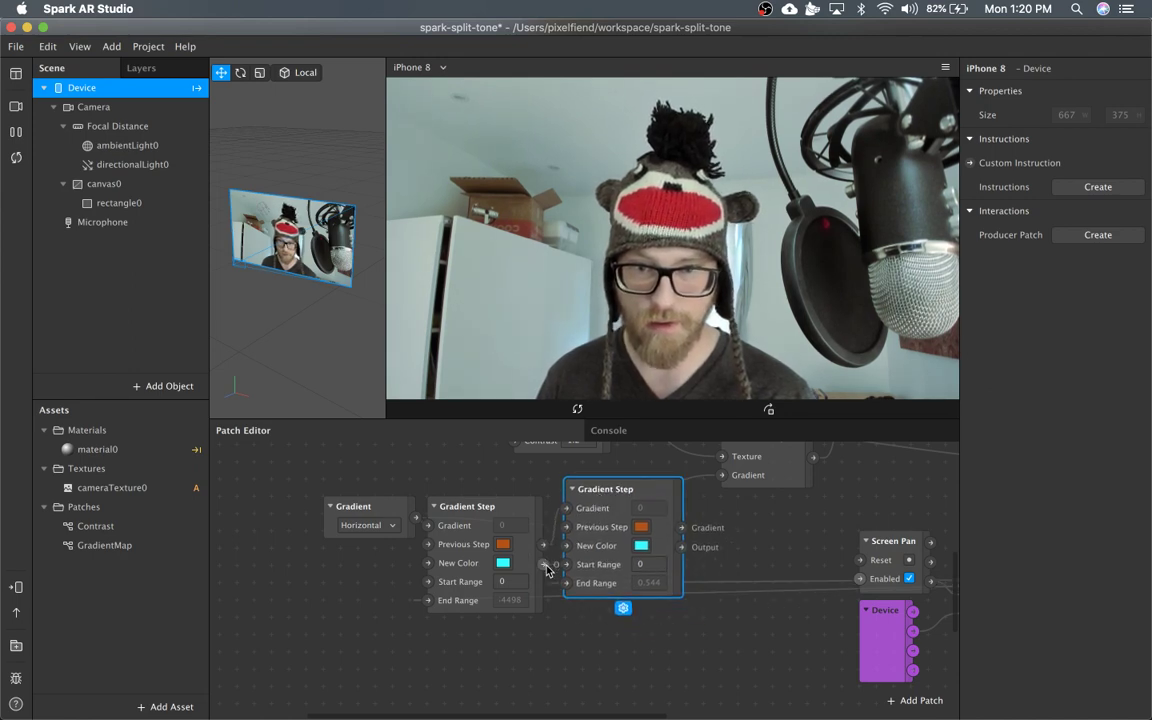
{"action": "left_click_drag", "start_coordinate": [545, 565], "coordinate": [570, 535]}
{"action": "left_click_drag", "start_coordinate": [627, 497], "coordinate": [644, 514]}
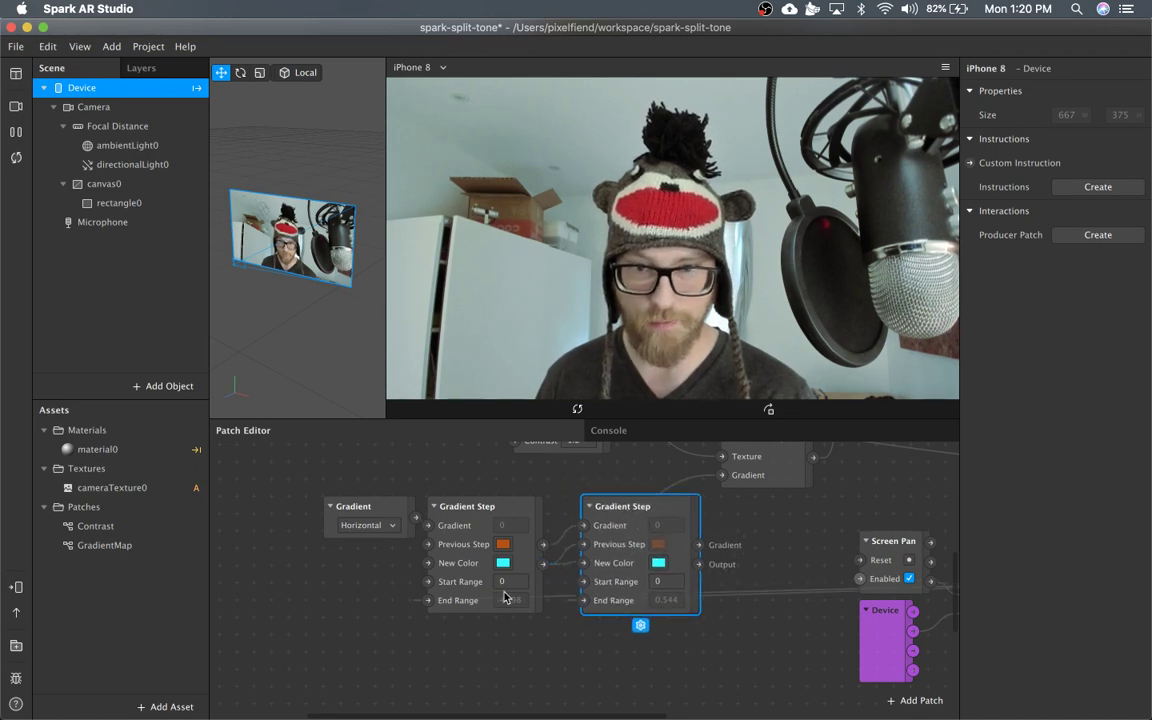
Set the first Gradient Step's New Color to a purple with hue 265°, saturation 100% and brightness 100%
{"action": "left_click", "coordinate": [505, 581]}
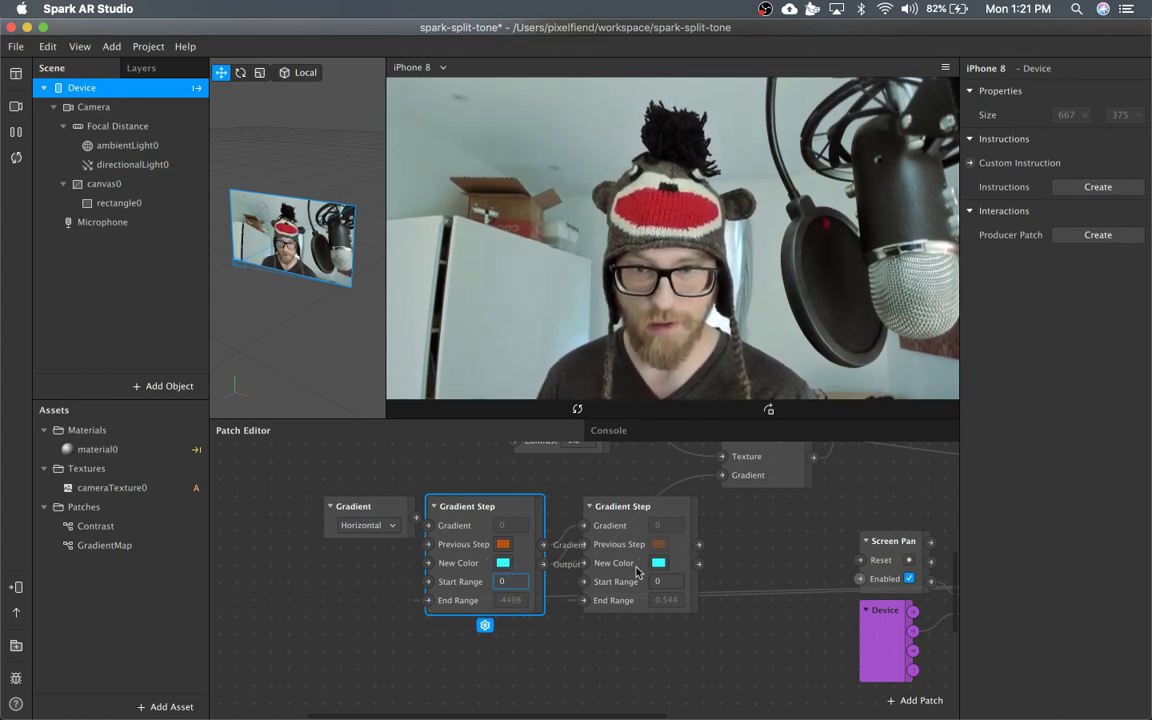
{"action": "left_click", "coordinate": [503, 563]}
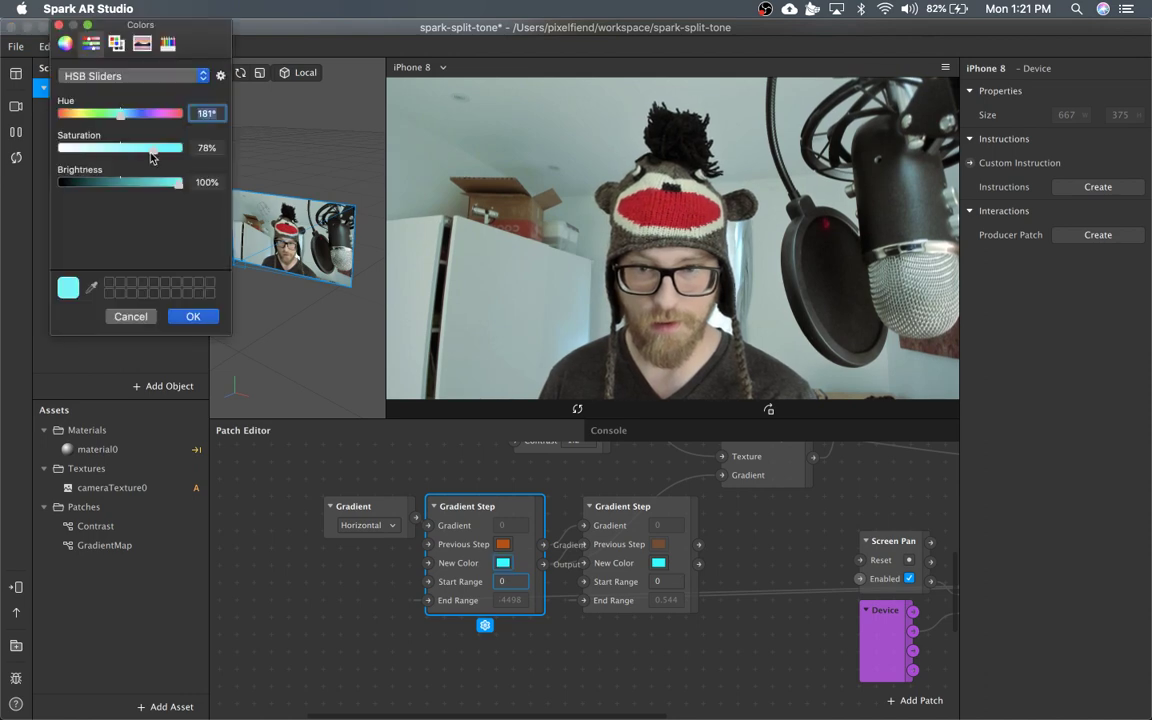
{"action": "left_click_drag", "start_coordinate": [121, 113], "coordinate": [163, 118]}
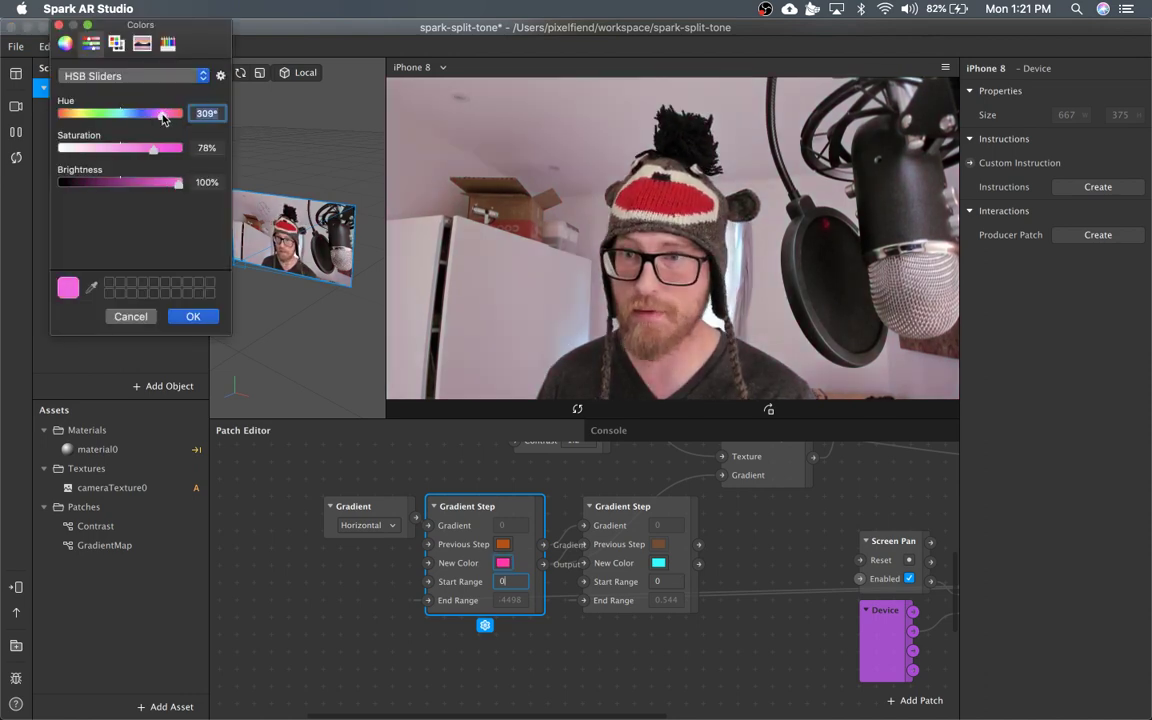
{"action": "type", "text": "284"}
{"action": "key", "text": "Return"}
{"action": "left_click", "coordinate": [96, 118]}
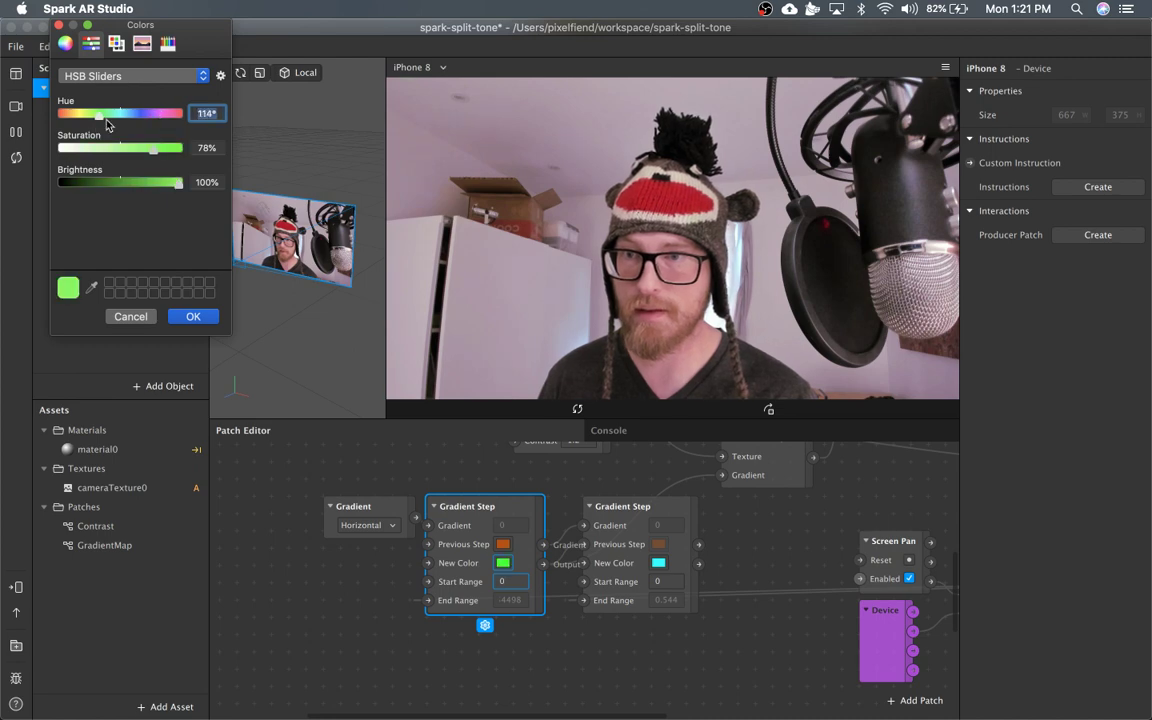
{"action": "left_click_drag", "start_coordinate": [108, 122], "coordinate": [44, 121]}
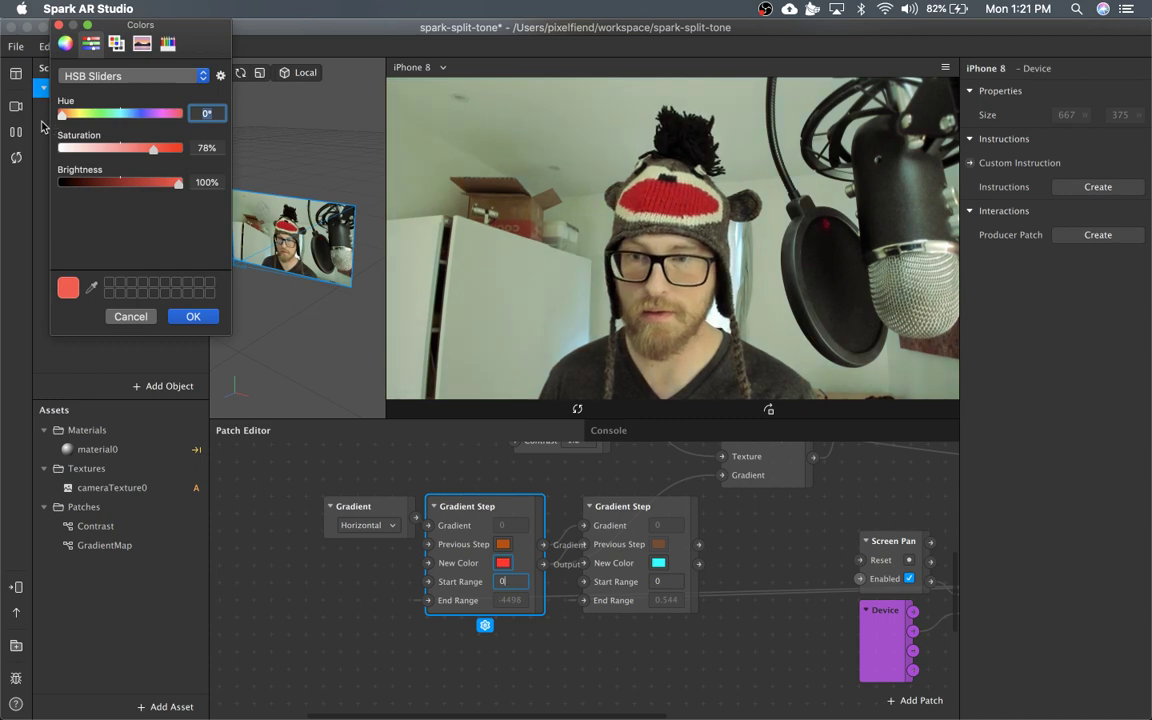
{"action": "left_click_drag", "start_coordinate": [78, 120], "coordinate": [180, 149]}
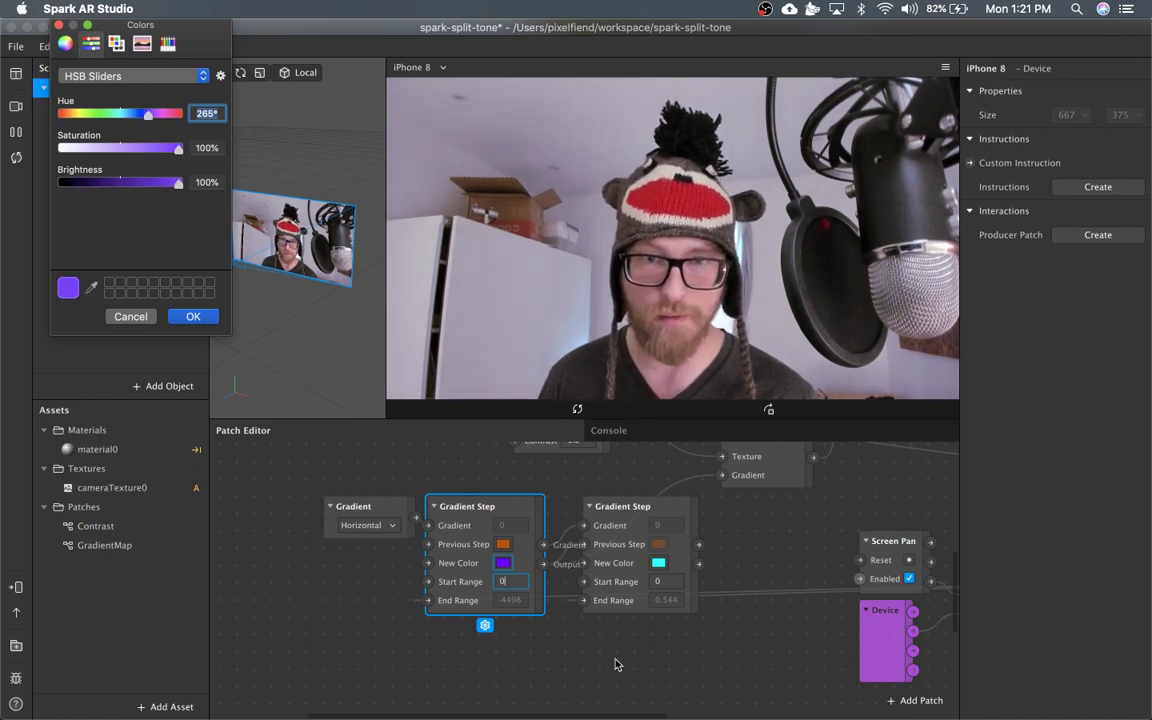
{"action": "left_click_drag", "start_coordinate": [615, 665], "coordinate": [429, 660]}
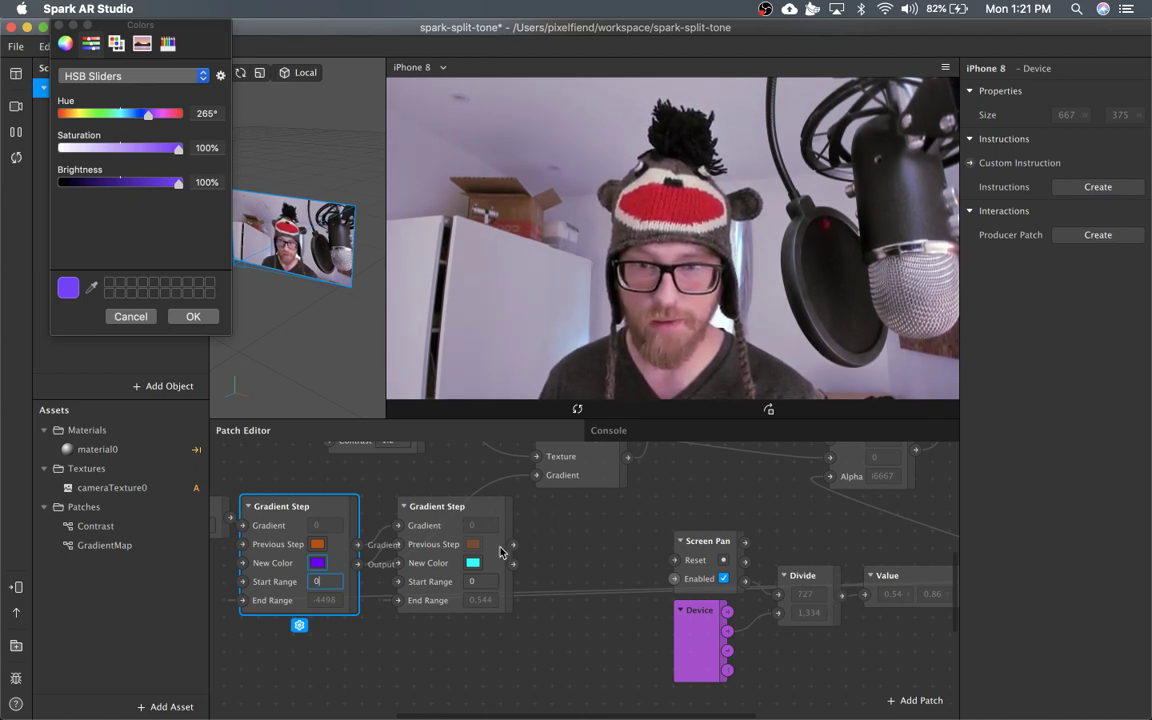
{"action": "left_click", "coordinate": [193, 317]}
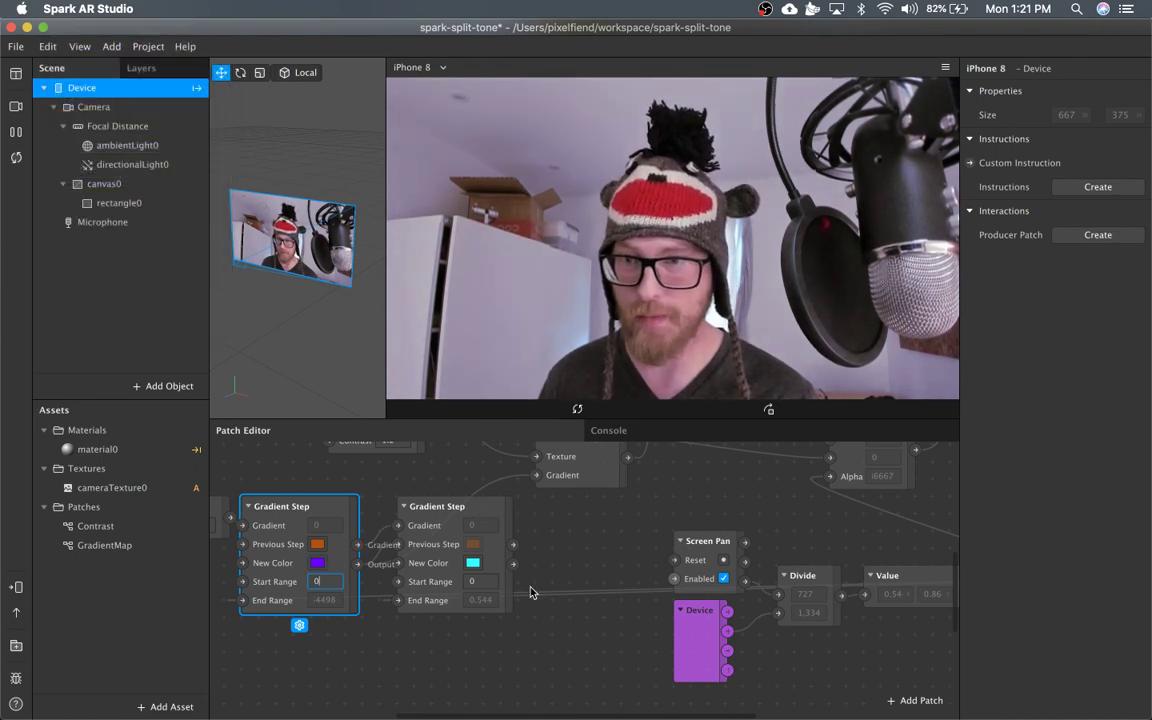
Connect Unpack's X output to the Start Range input of the second Gradient Step
{"action": "left_click", "coordinate": [620, 502]}
{"action": "left_click", "coordinate": [445, 508]}
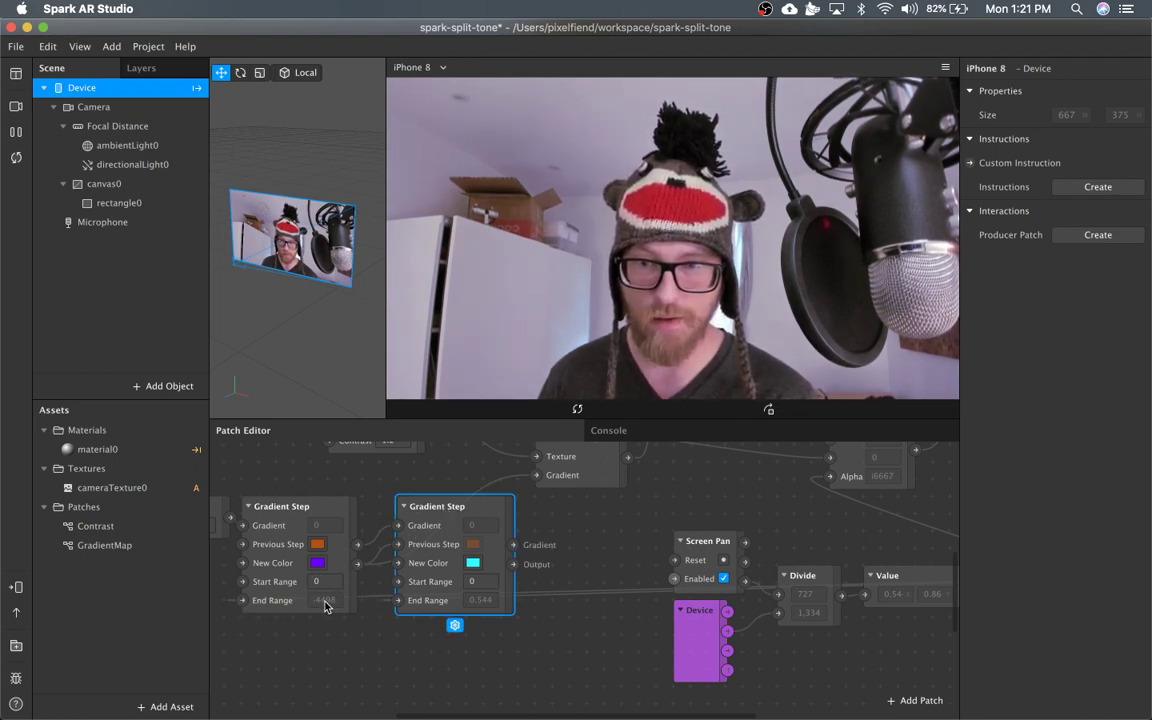
{"action": "scroll", "coordinate": [869, 620], "scroll_direction": "right", "scroll_amount": 5}
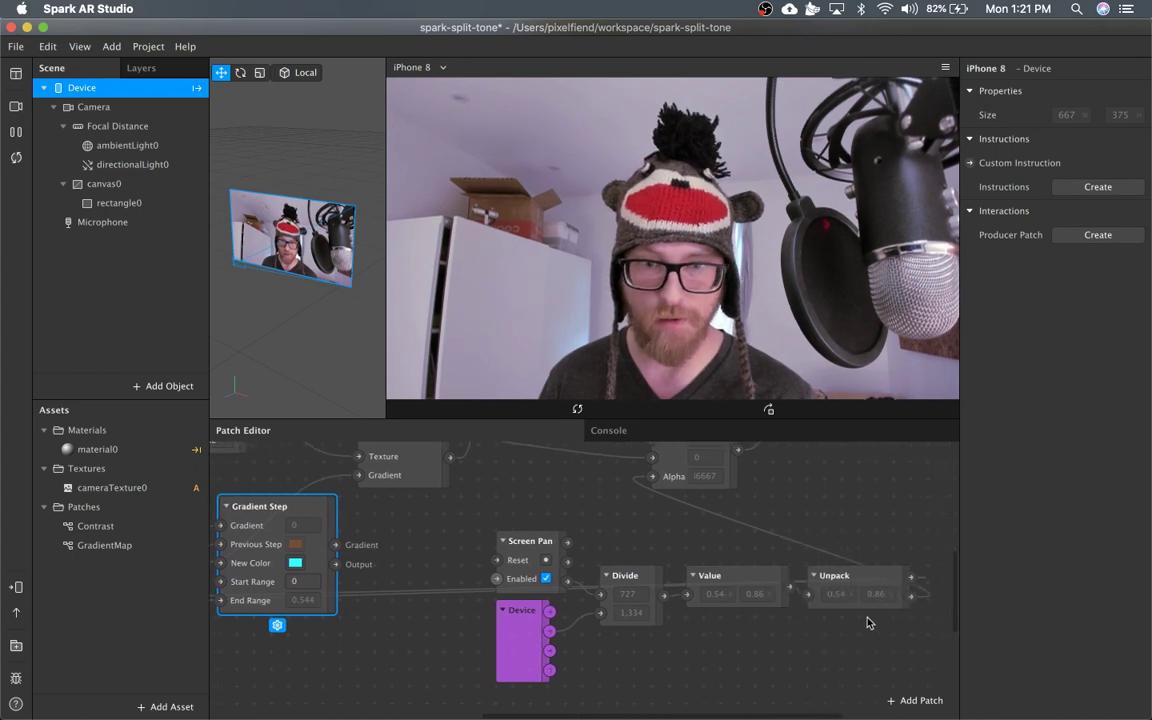
{"action": "left_click_drag", "start_coordinate": [908, 582], "coordinate": [221, 588]}
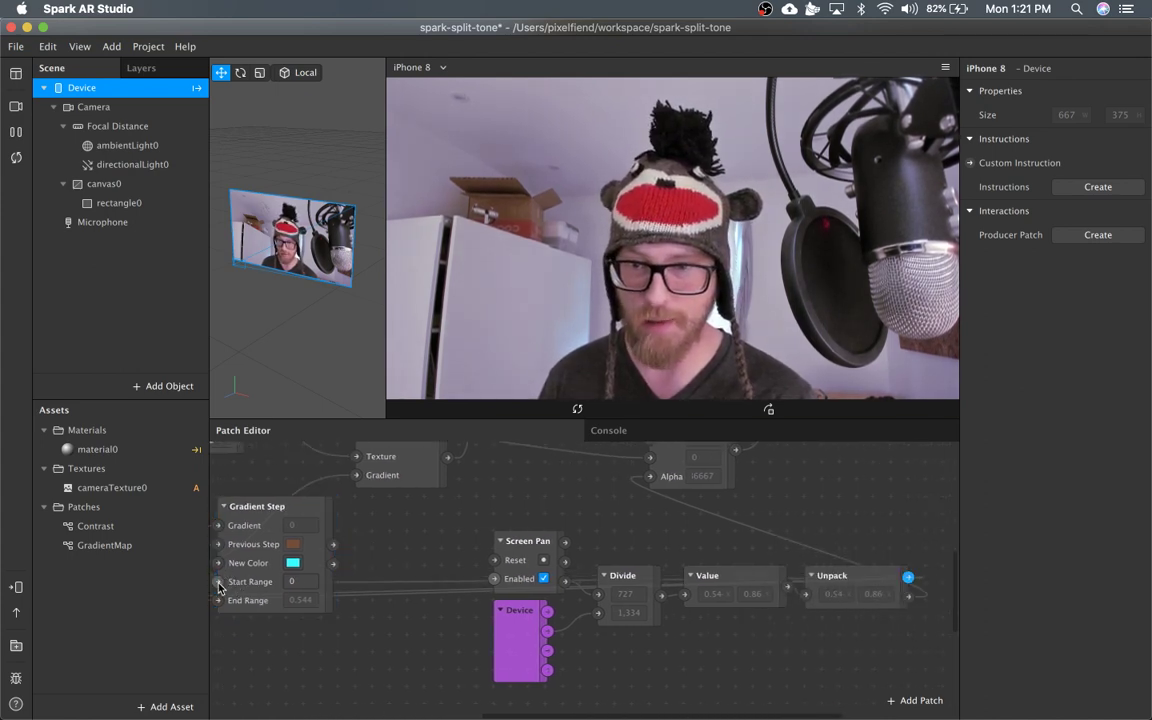
{"action": "left_click_drag", "start_coordinate": [268, 654], "coordinate": [219, 581]}
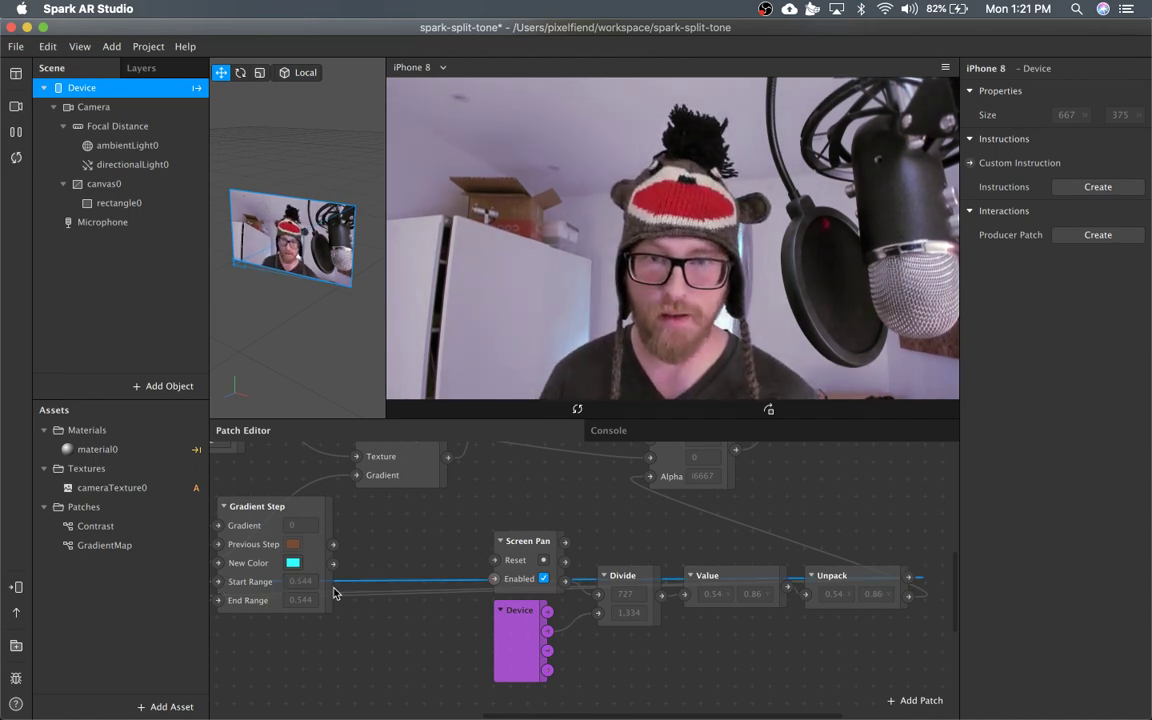
Simulate a pan across the camera preview to test the effect, and move the Screen Pan patch slightly up
{"action": "left_click_drag", "start_coordinate": [500, 261], "coordinate": [711, 126]}
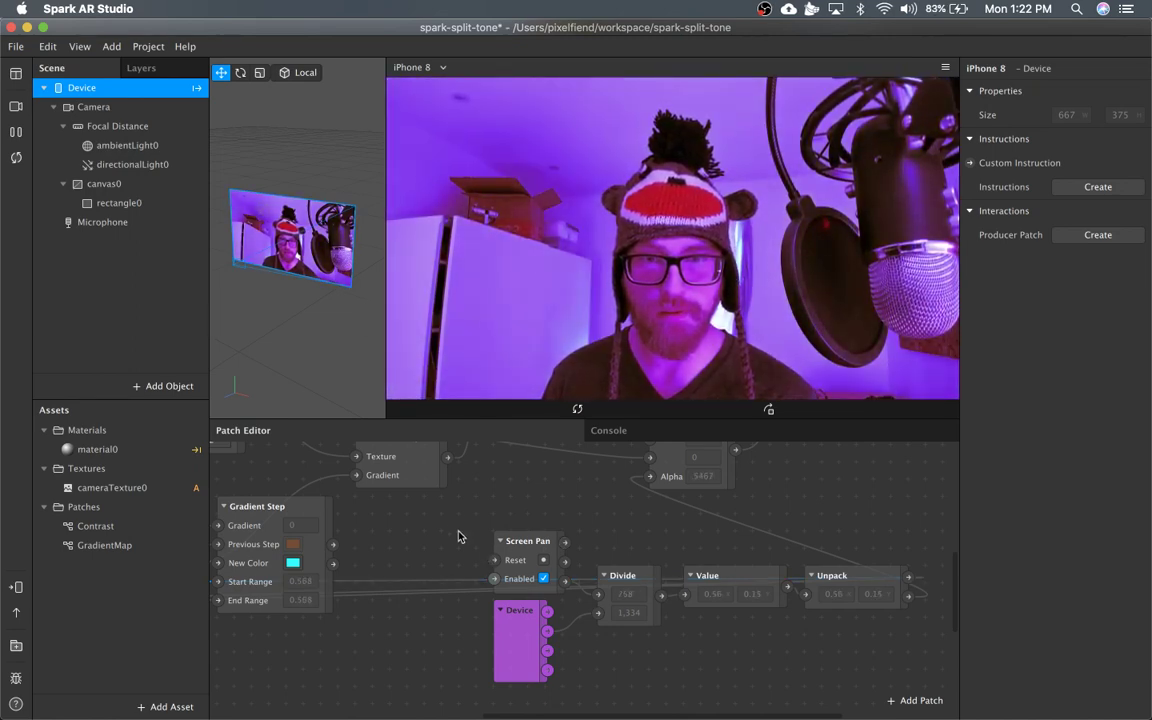
{"action": "scroll", "coordinate": [455, 533], "scroll_direction": "right", "scroll_amount": 5}
{"action": "left_click_drag", "start_coordinate": [455, 533], "coordinate": [450, 516]}
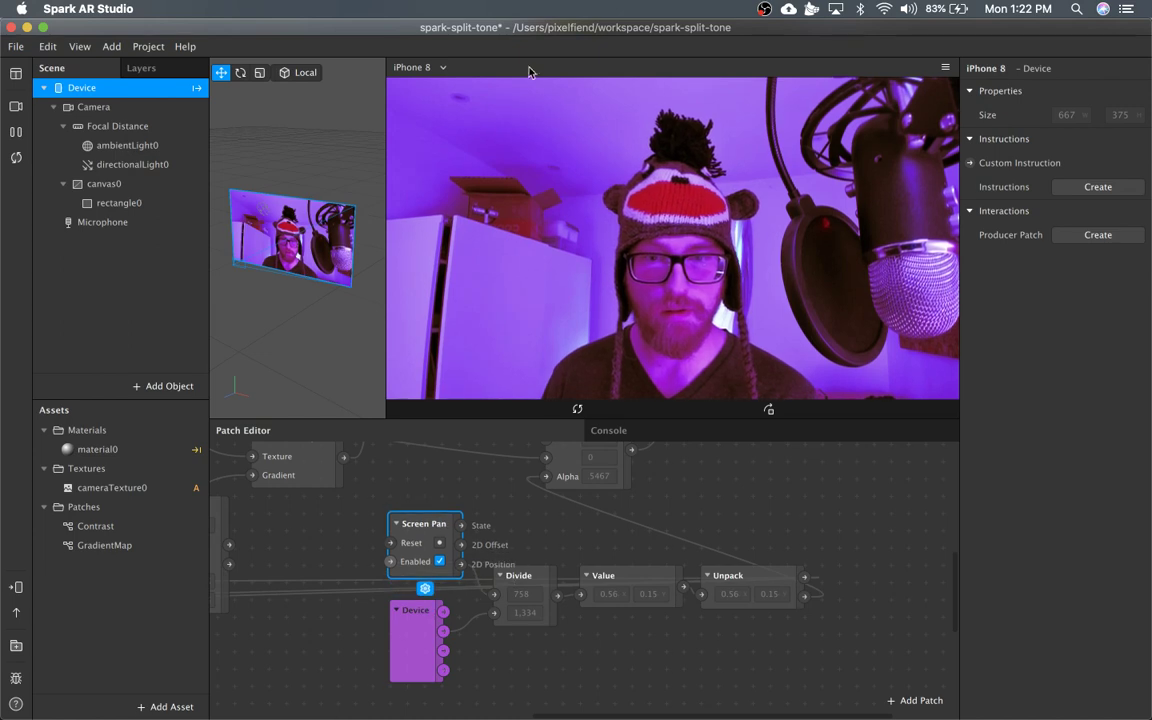
{"action": "scroll", "coordinate": [455, 562], "scroll_direction": "left", "scroll_amount": 5}
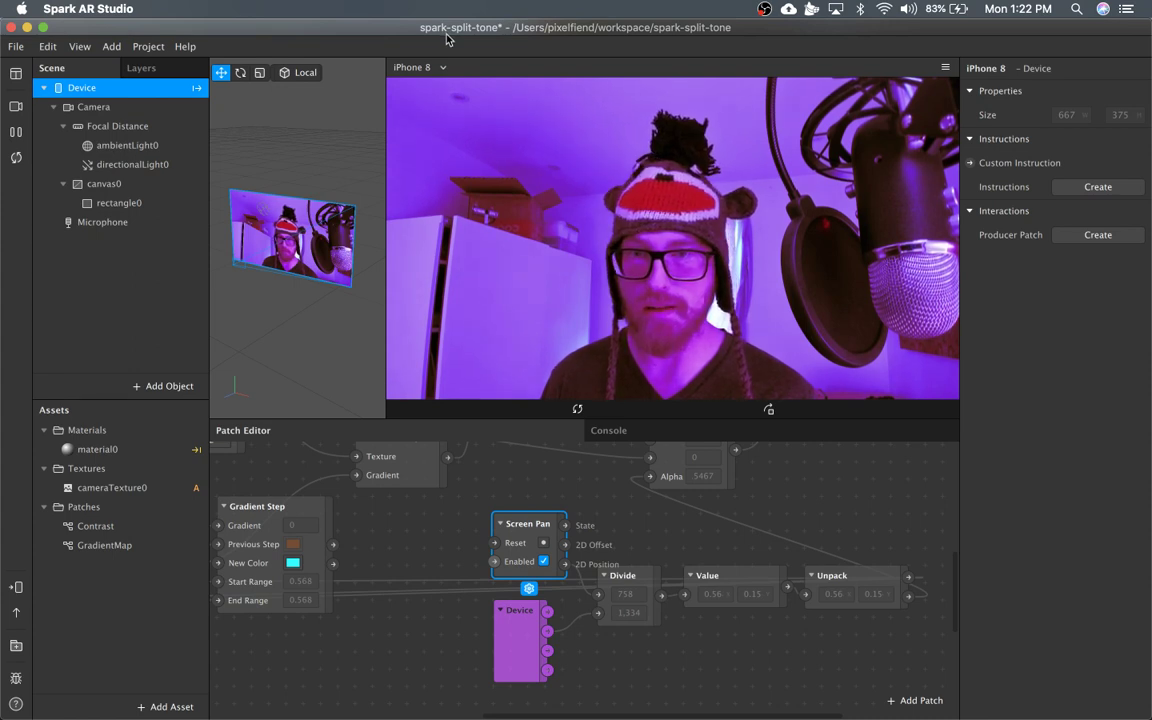
{"action": "left_click", "coordinate": [766, 9]}
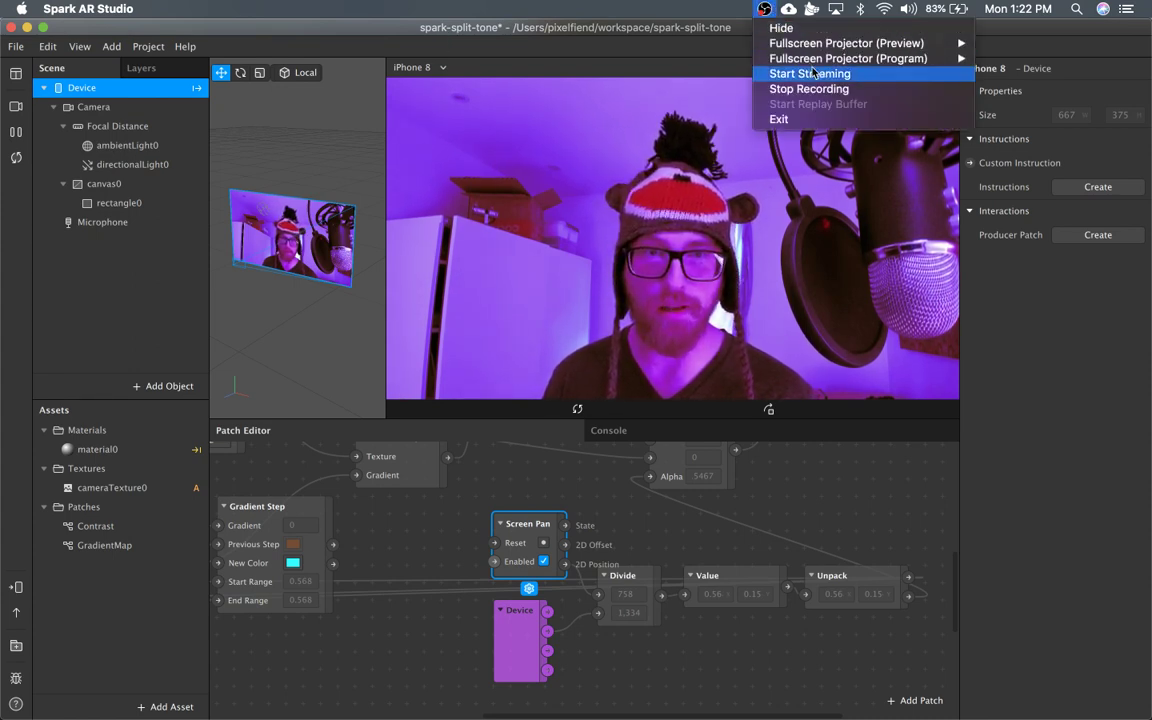